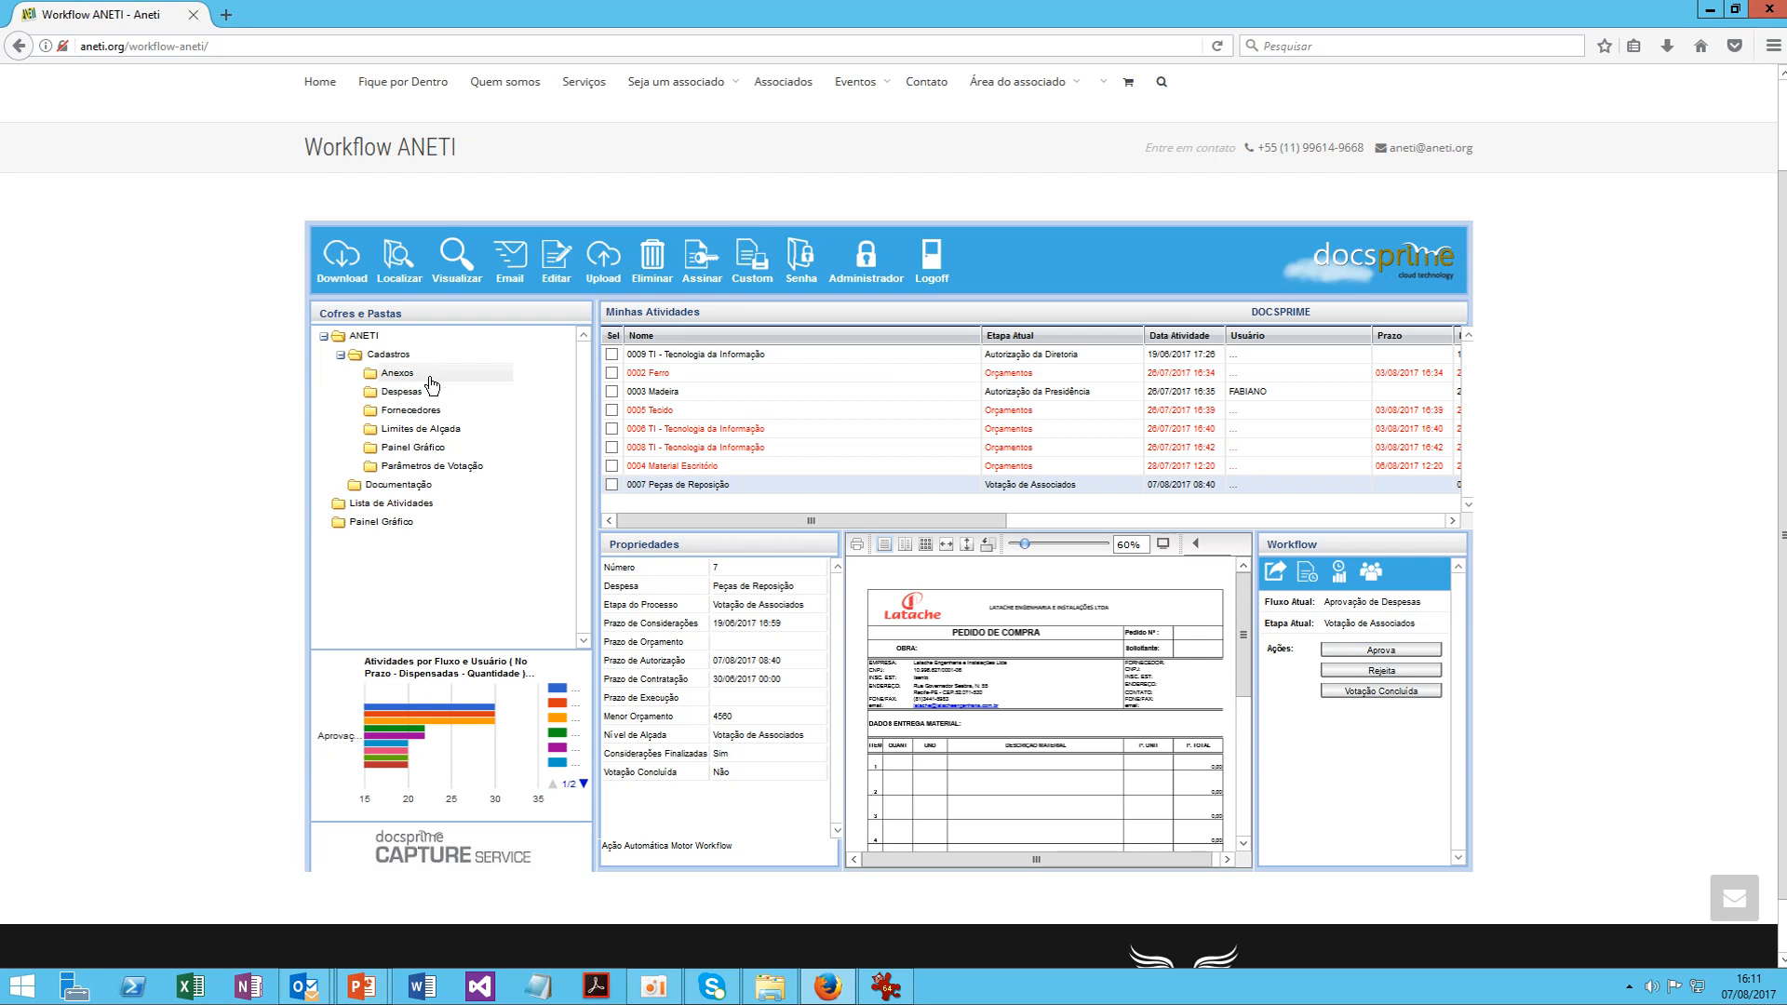
# Review the participants defined for the current stage of 0007 Peças de Reposição and the remaining columns of the activities list
pyautogui.click(411, 397)
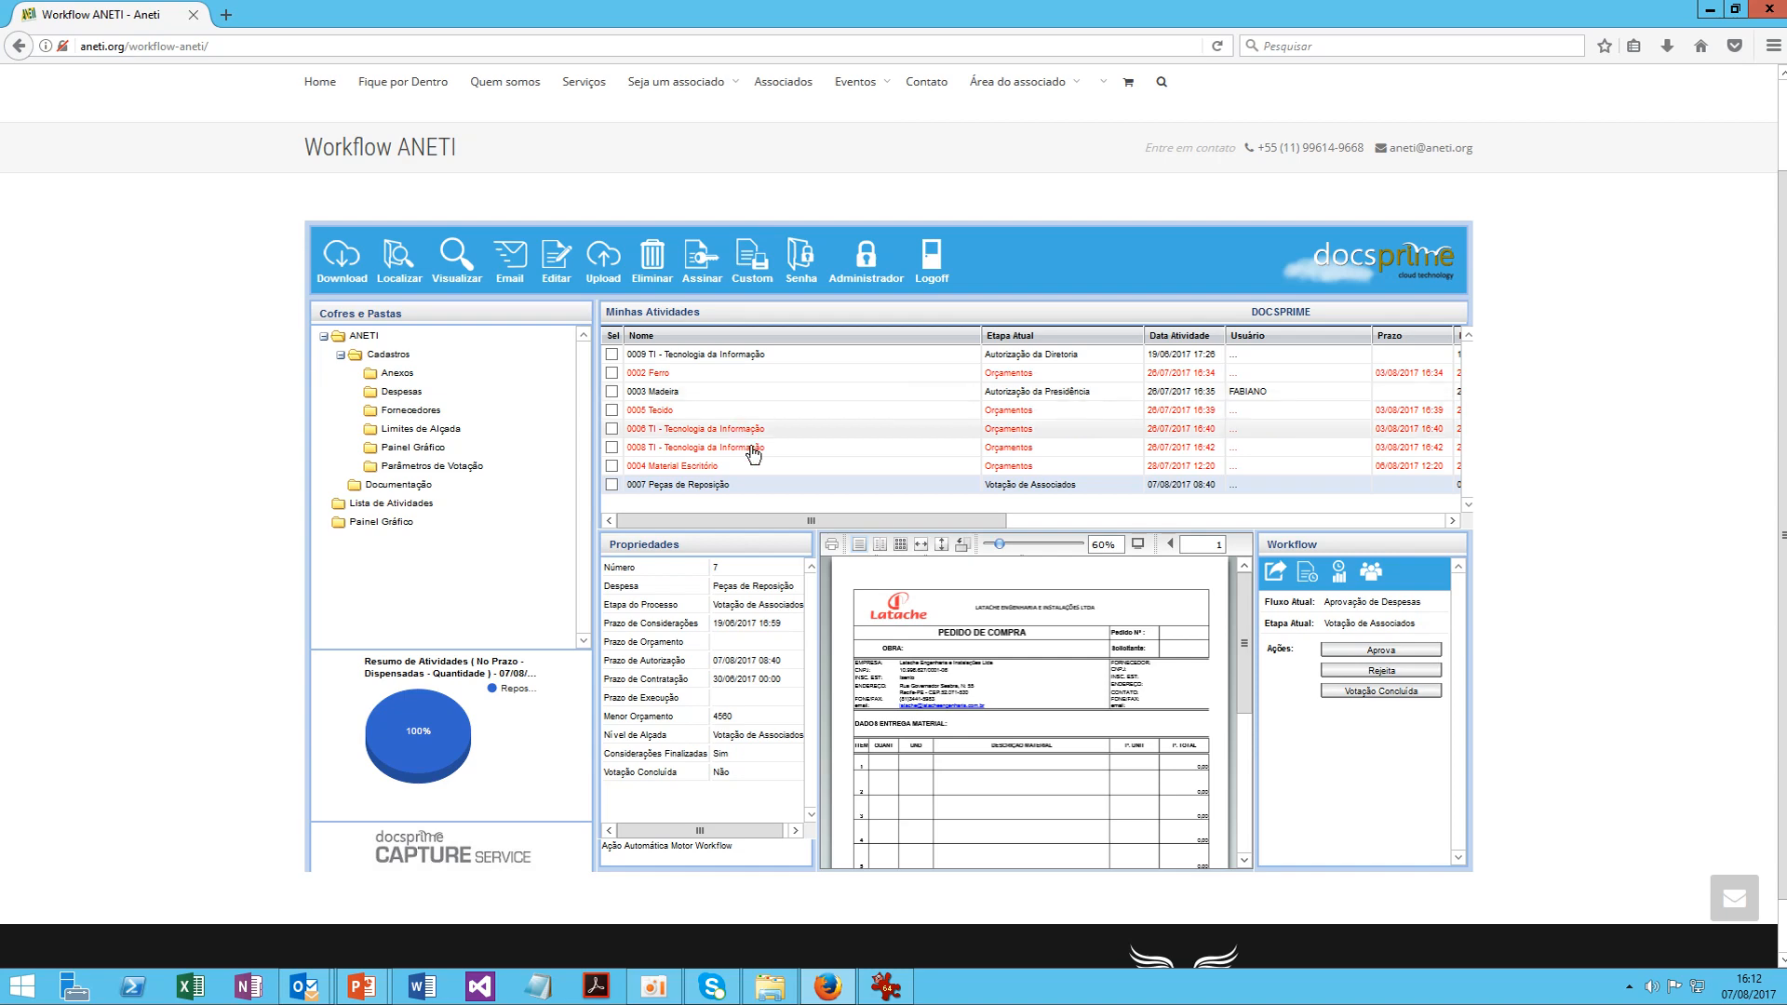
pyautogui.moveTo(828, 522)
pyautogui.mouseDown()
pyautogui.moveTo(1149, 536)
pyautogui.moveTo(827, 522)
pyautogui.mouseUp()
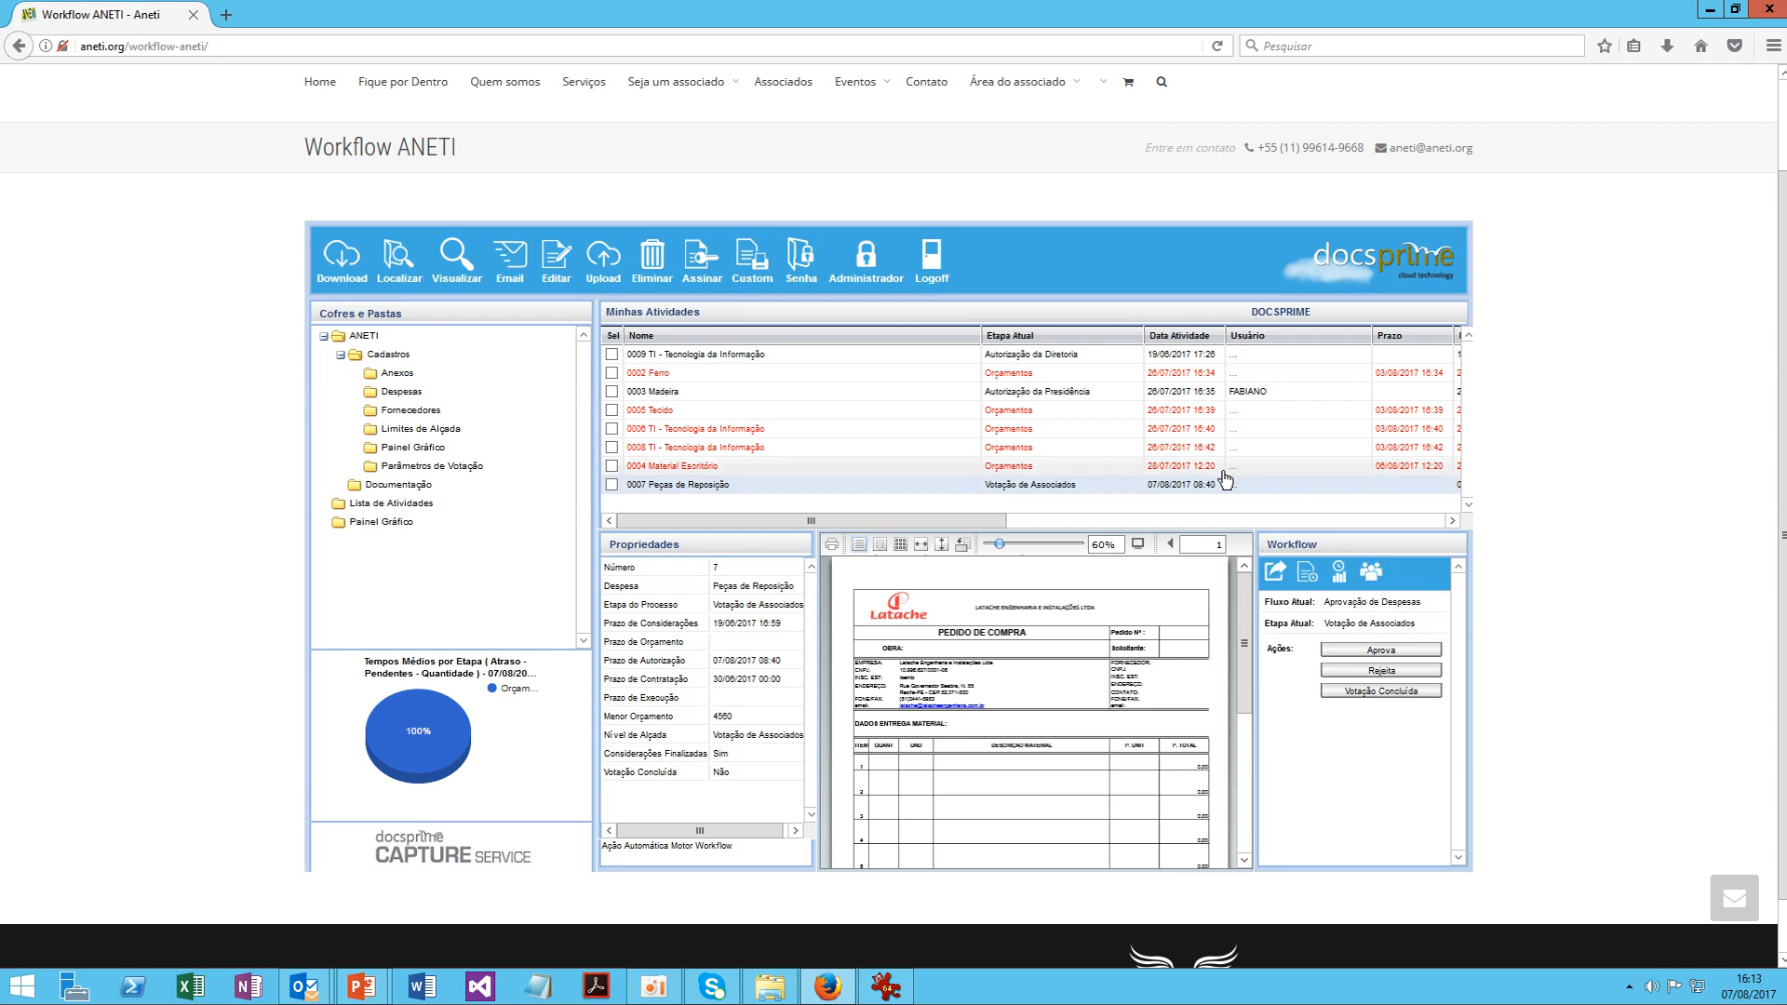
pyautogui.click(1371, 570)
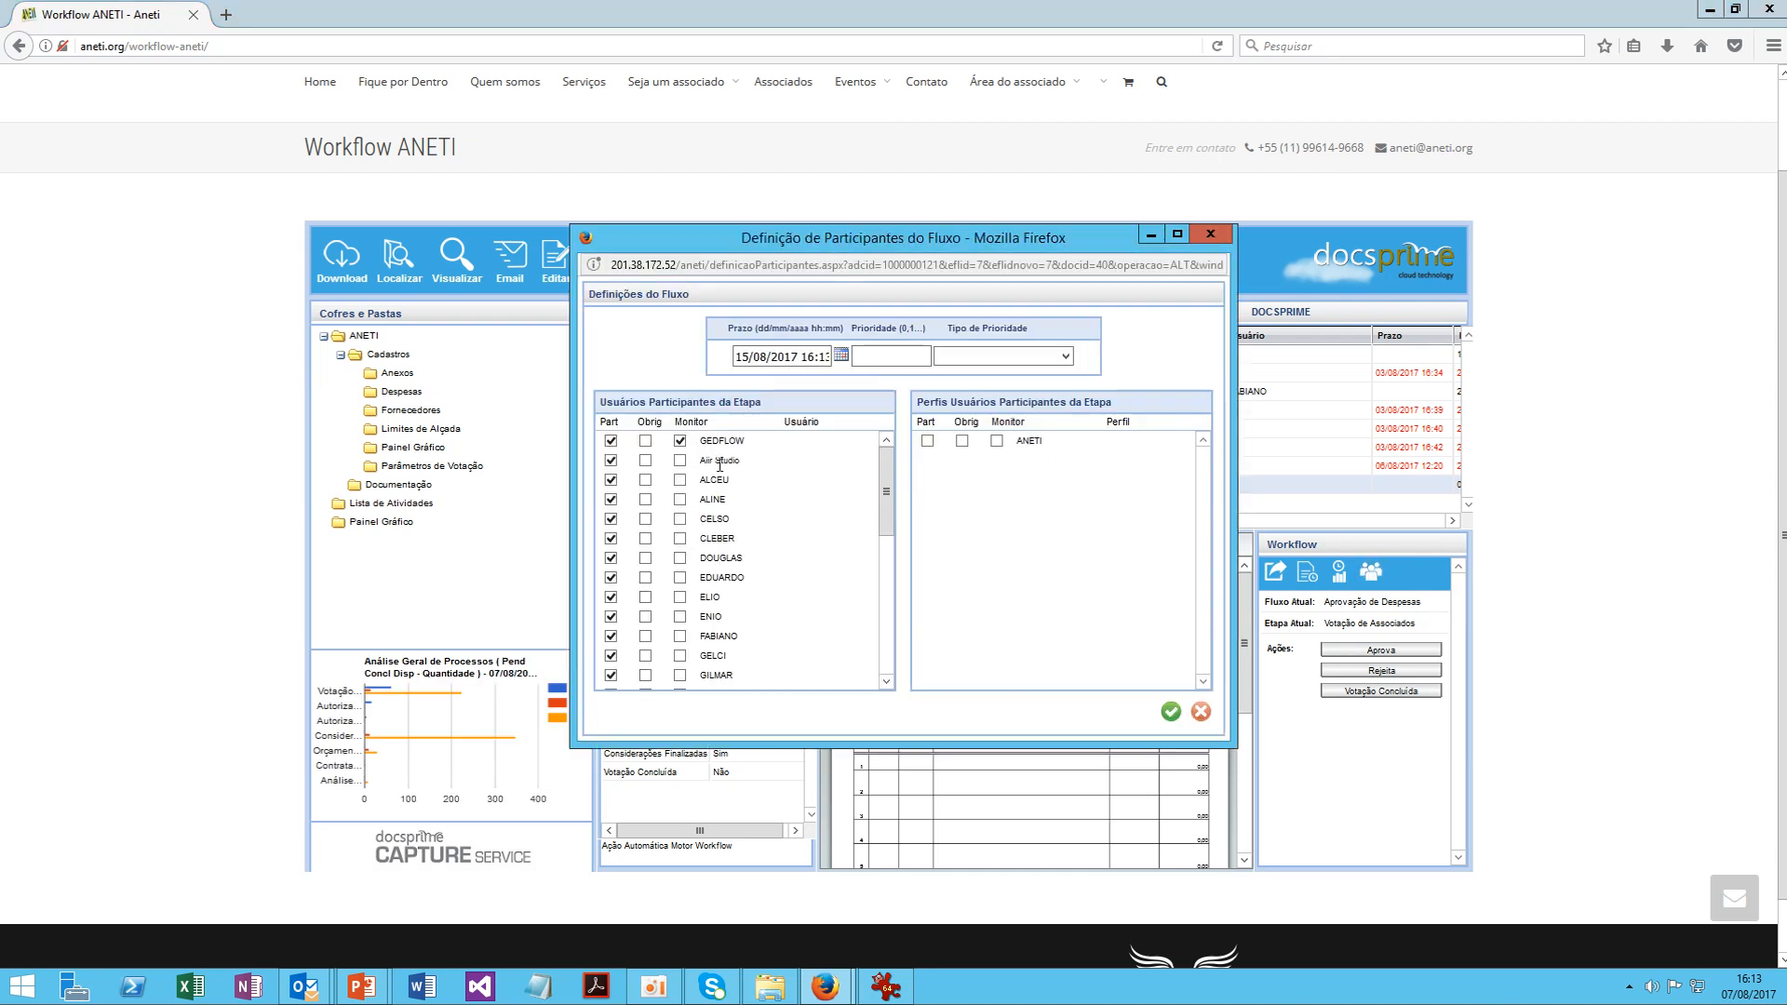
pyautogui.click(1210, 235)
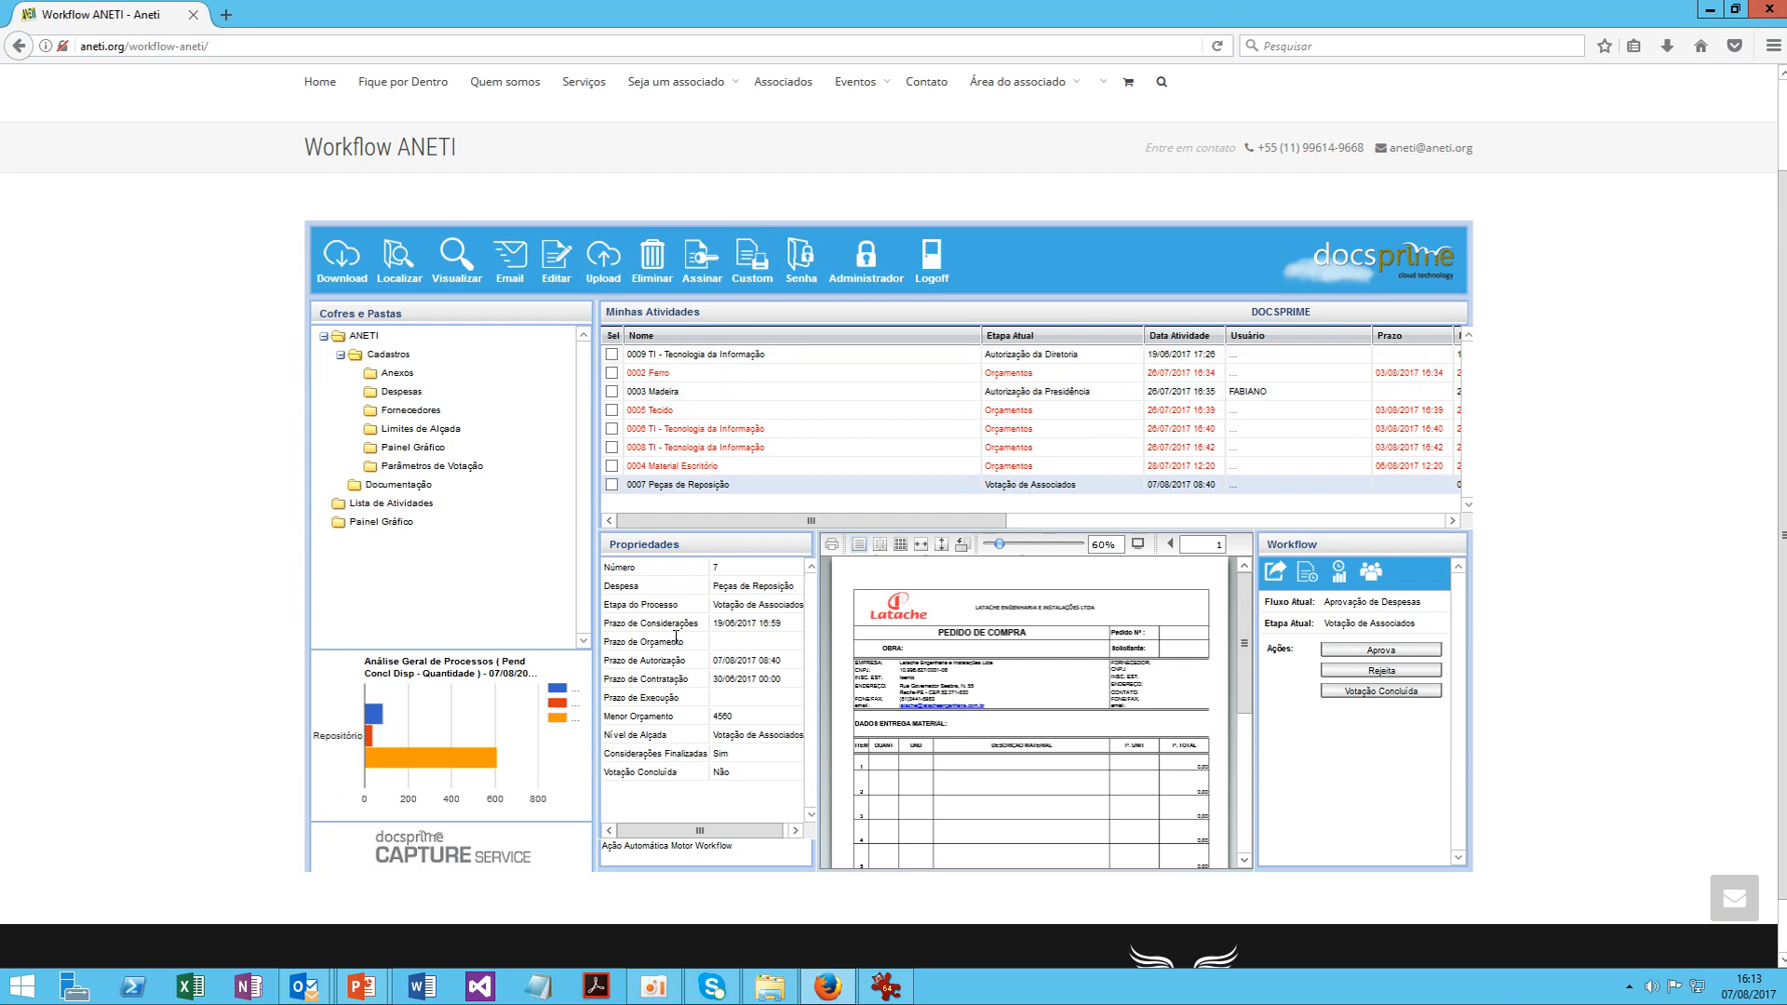
pyautogui.moveTo(852, 524); pyautogui.dragTo(1140, 541)
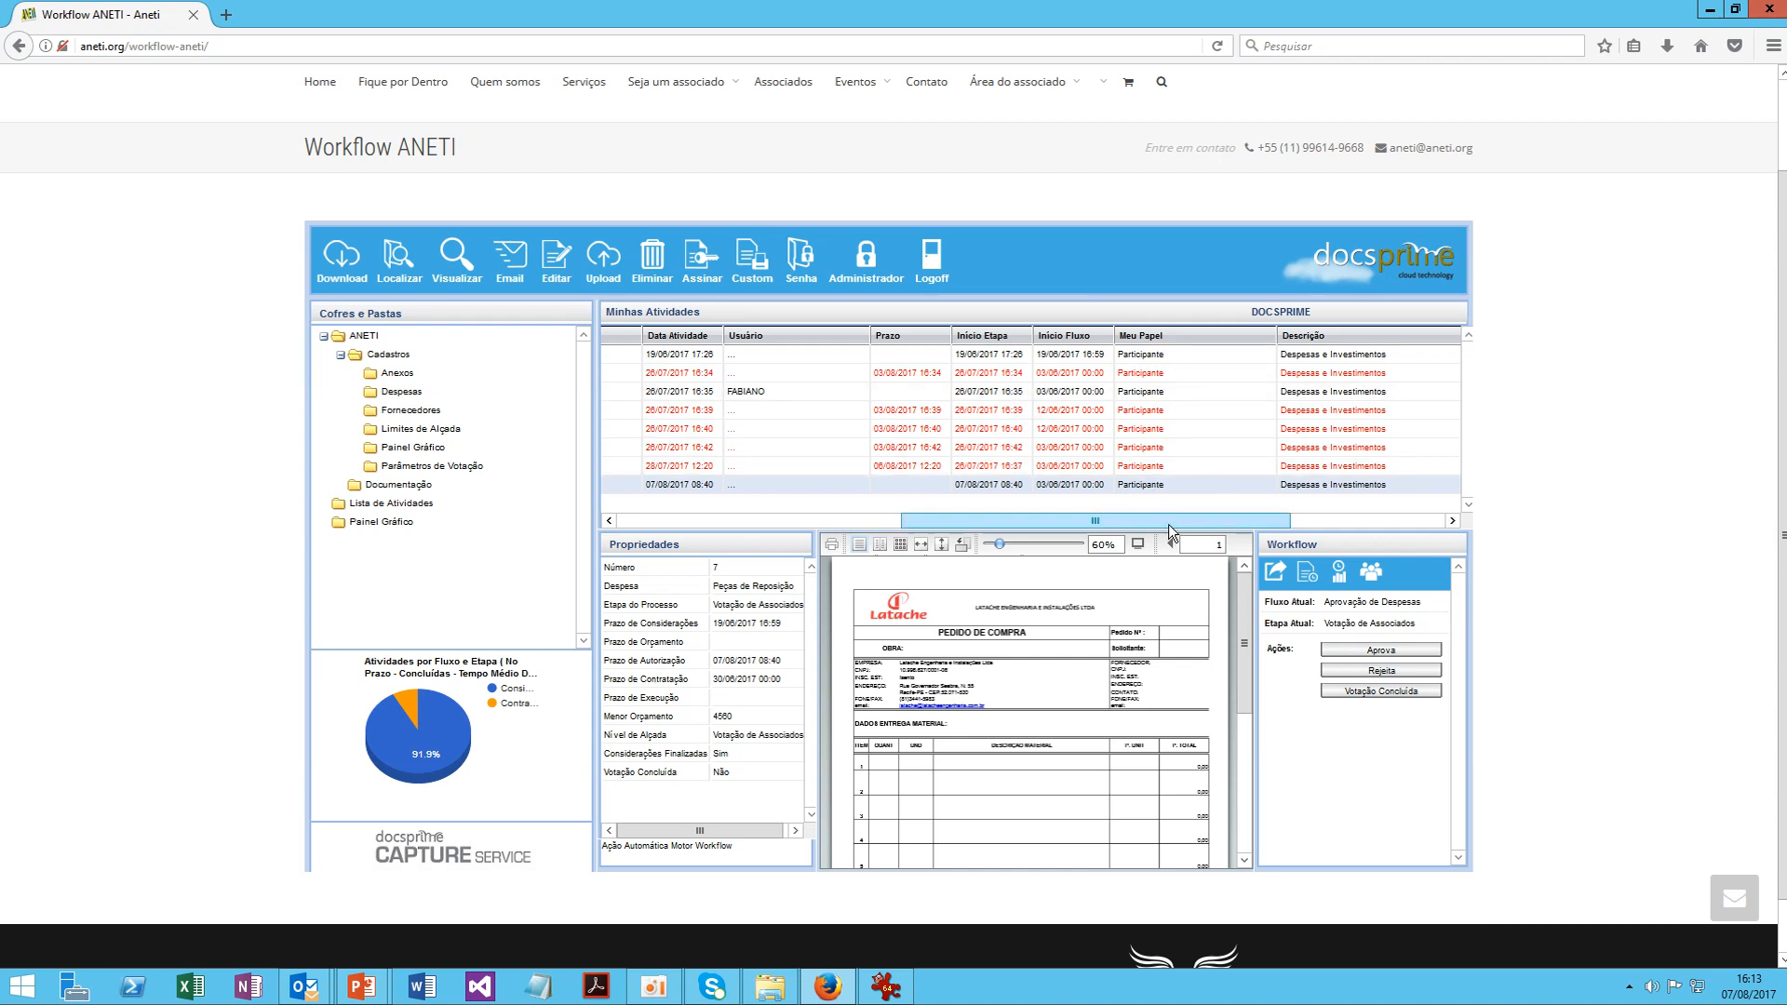
pyautogui.moveTo(1169, 523); pyautogui.dragTo(778, 505)
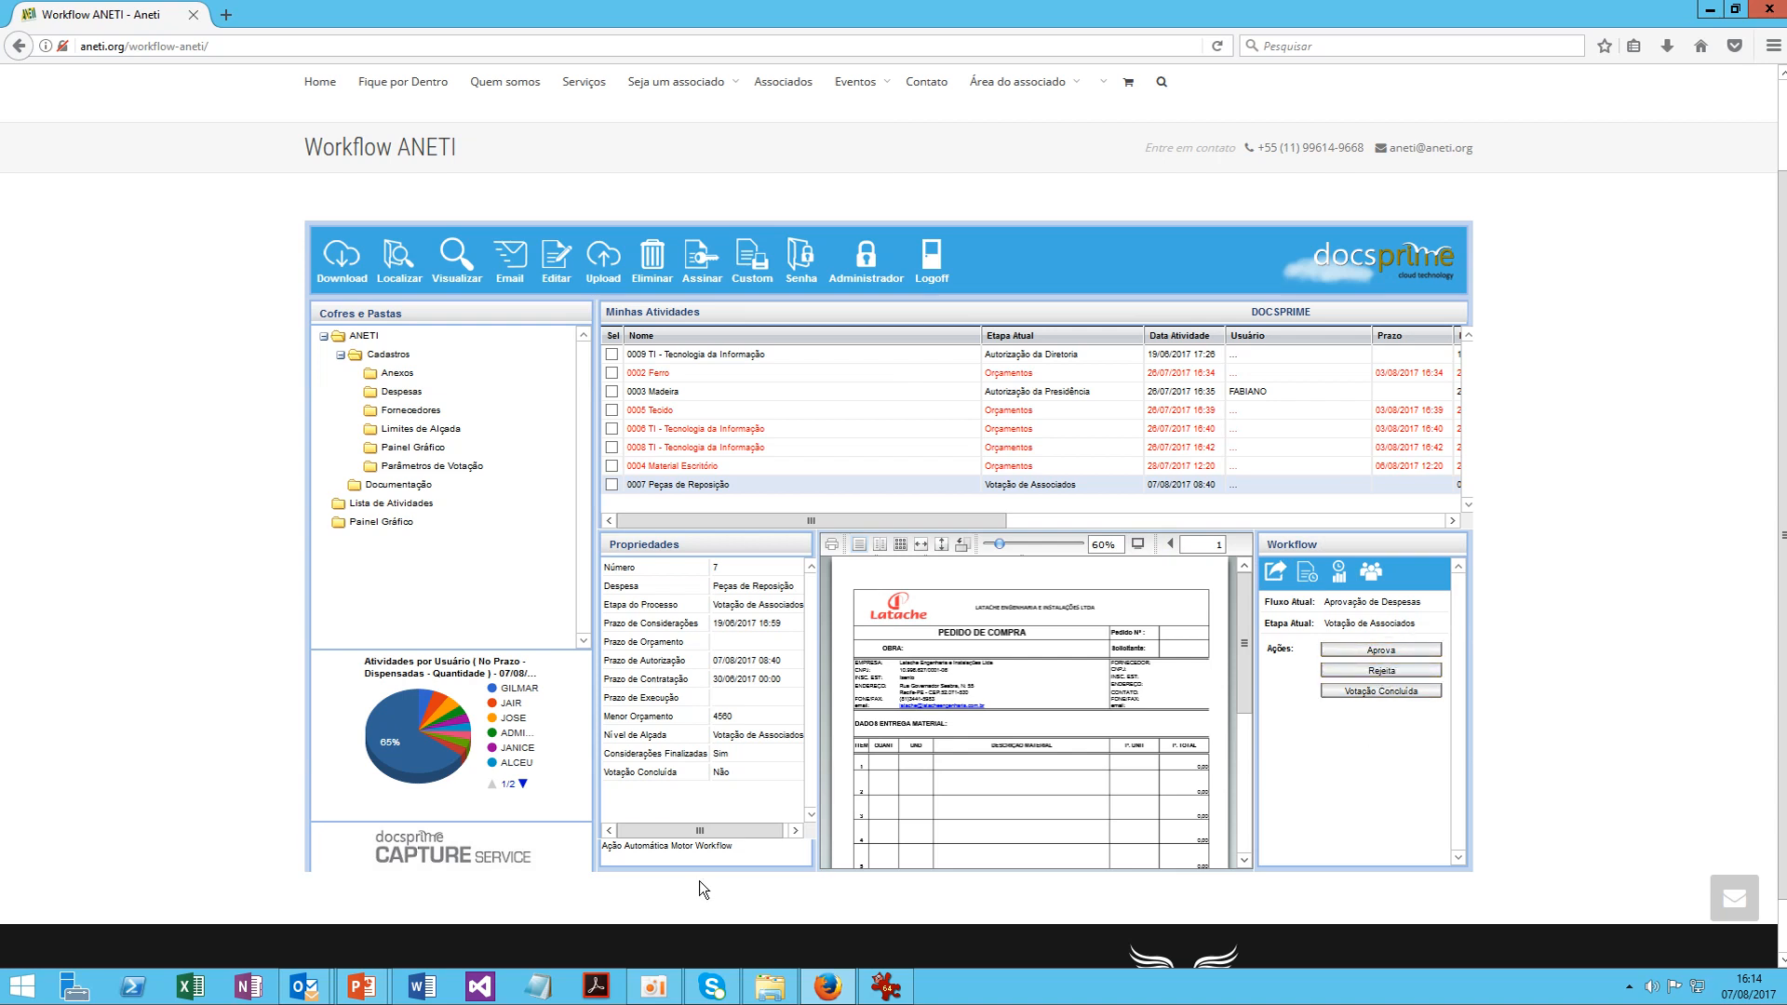
# Switch to IrfanView to examine the Votação de Associados stage in the workflow diagram, and return to Firefox
pyautogui.click(885, 987)
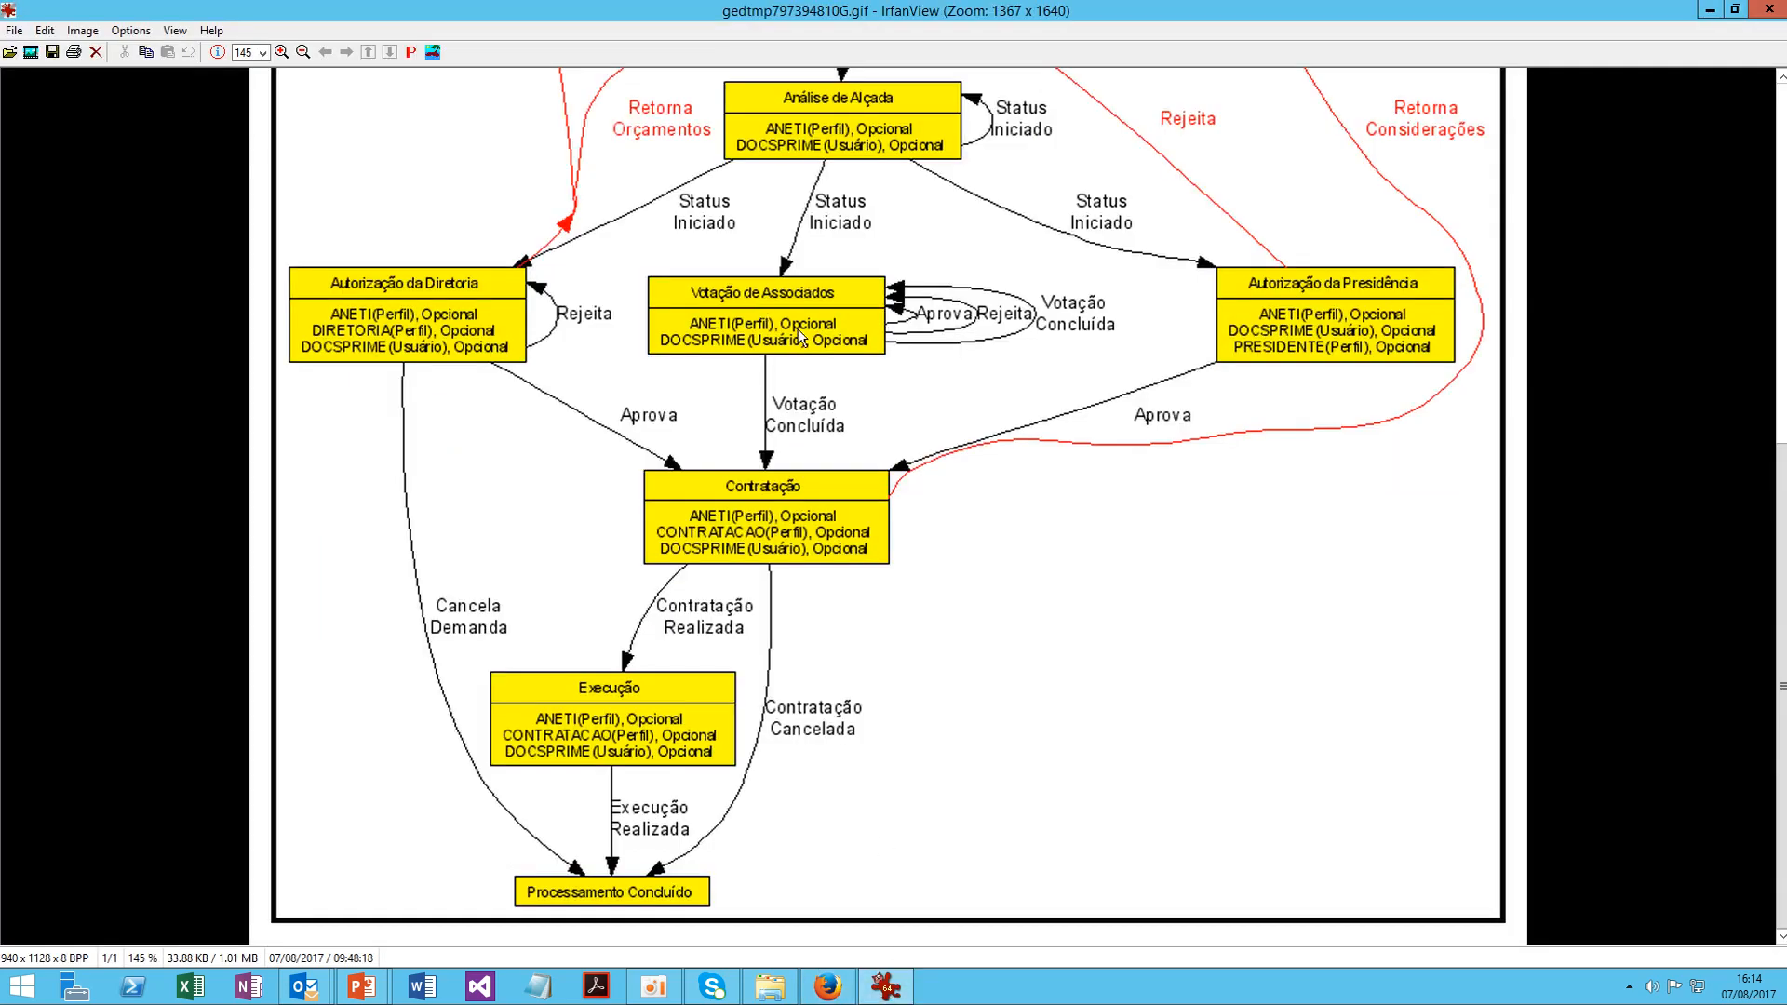
pyautogui.scroll(3, 801, 331)
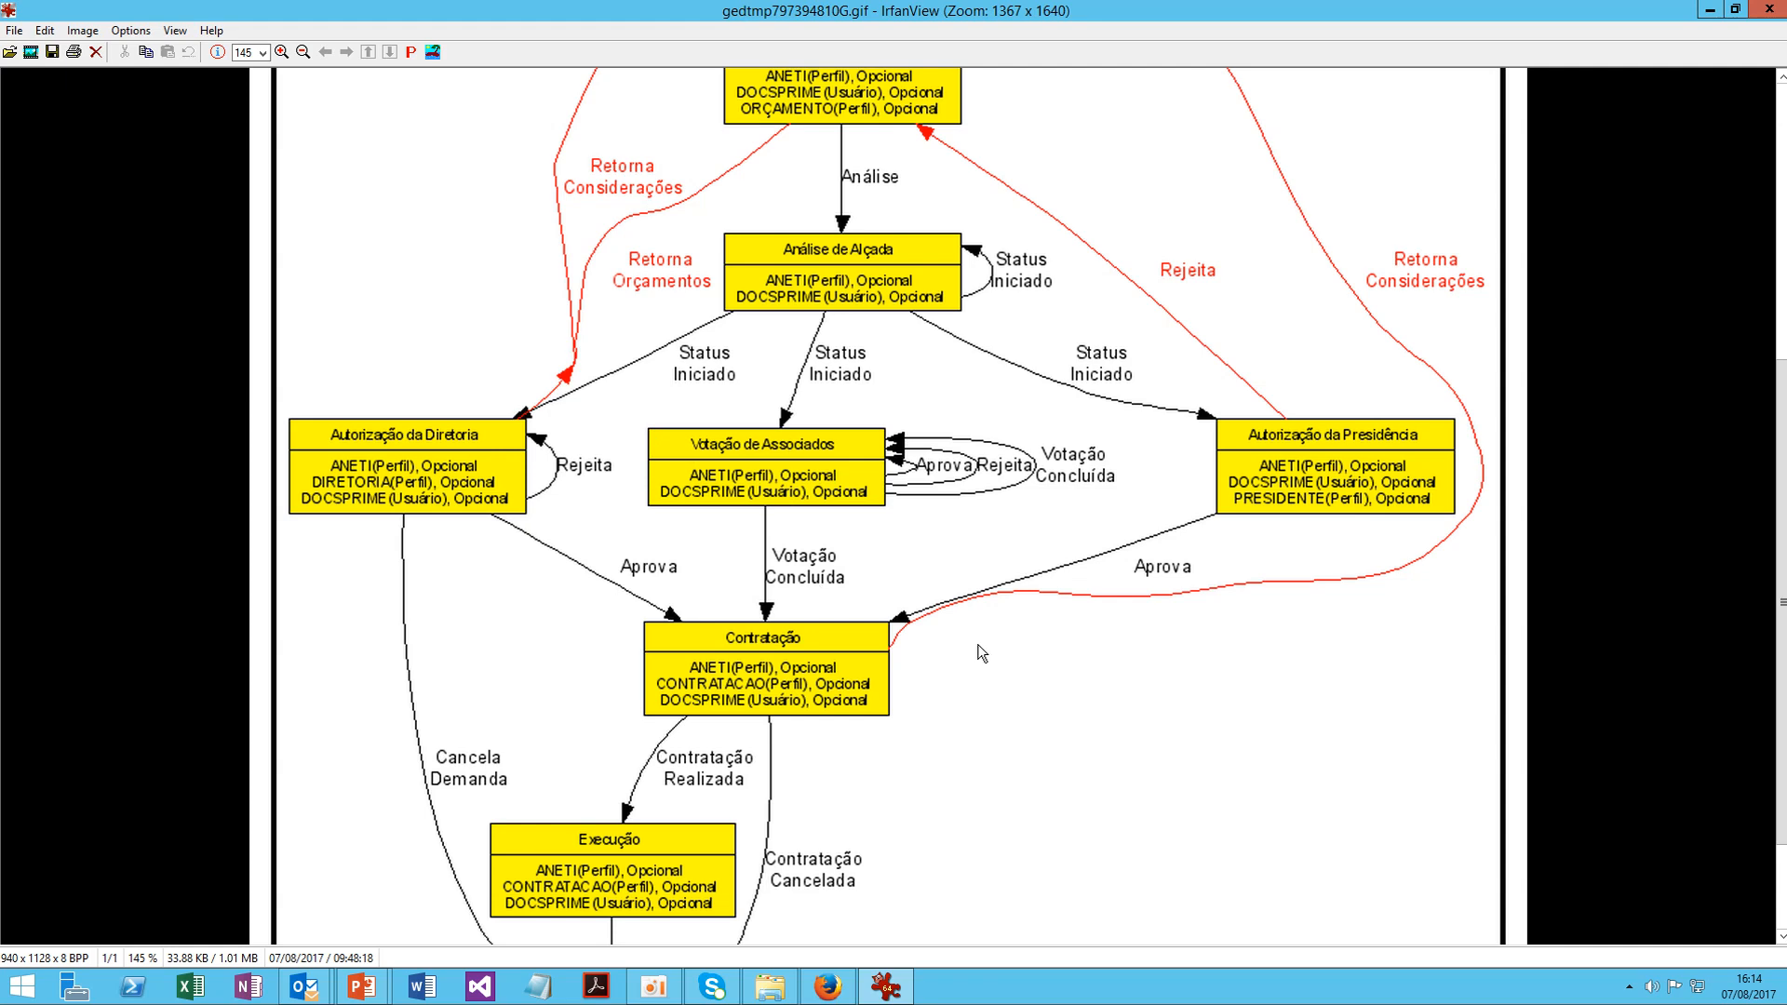
pyautogui.click(828, 988)
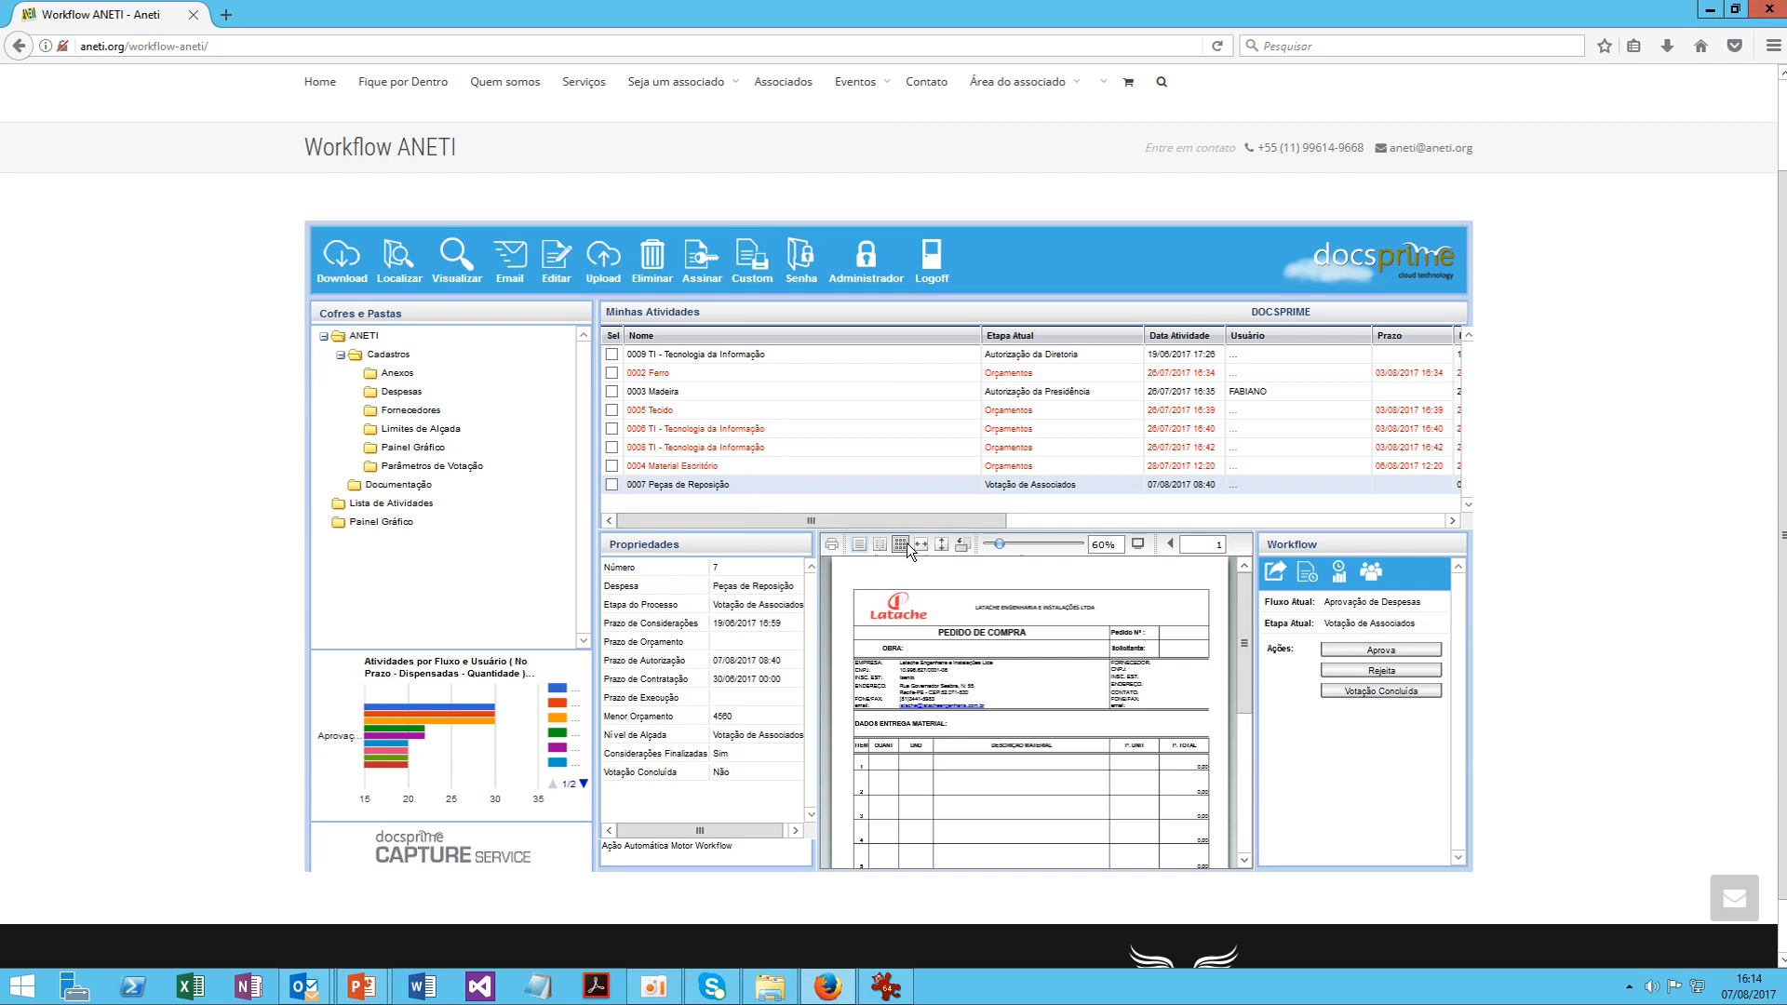
# Expand 0007 Peças de Reposição, select its Pedido de Compra attachment, and examine its remaining column details
pyautogui.doubleClick(757, 488)
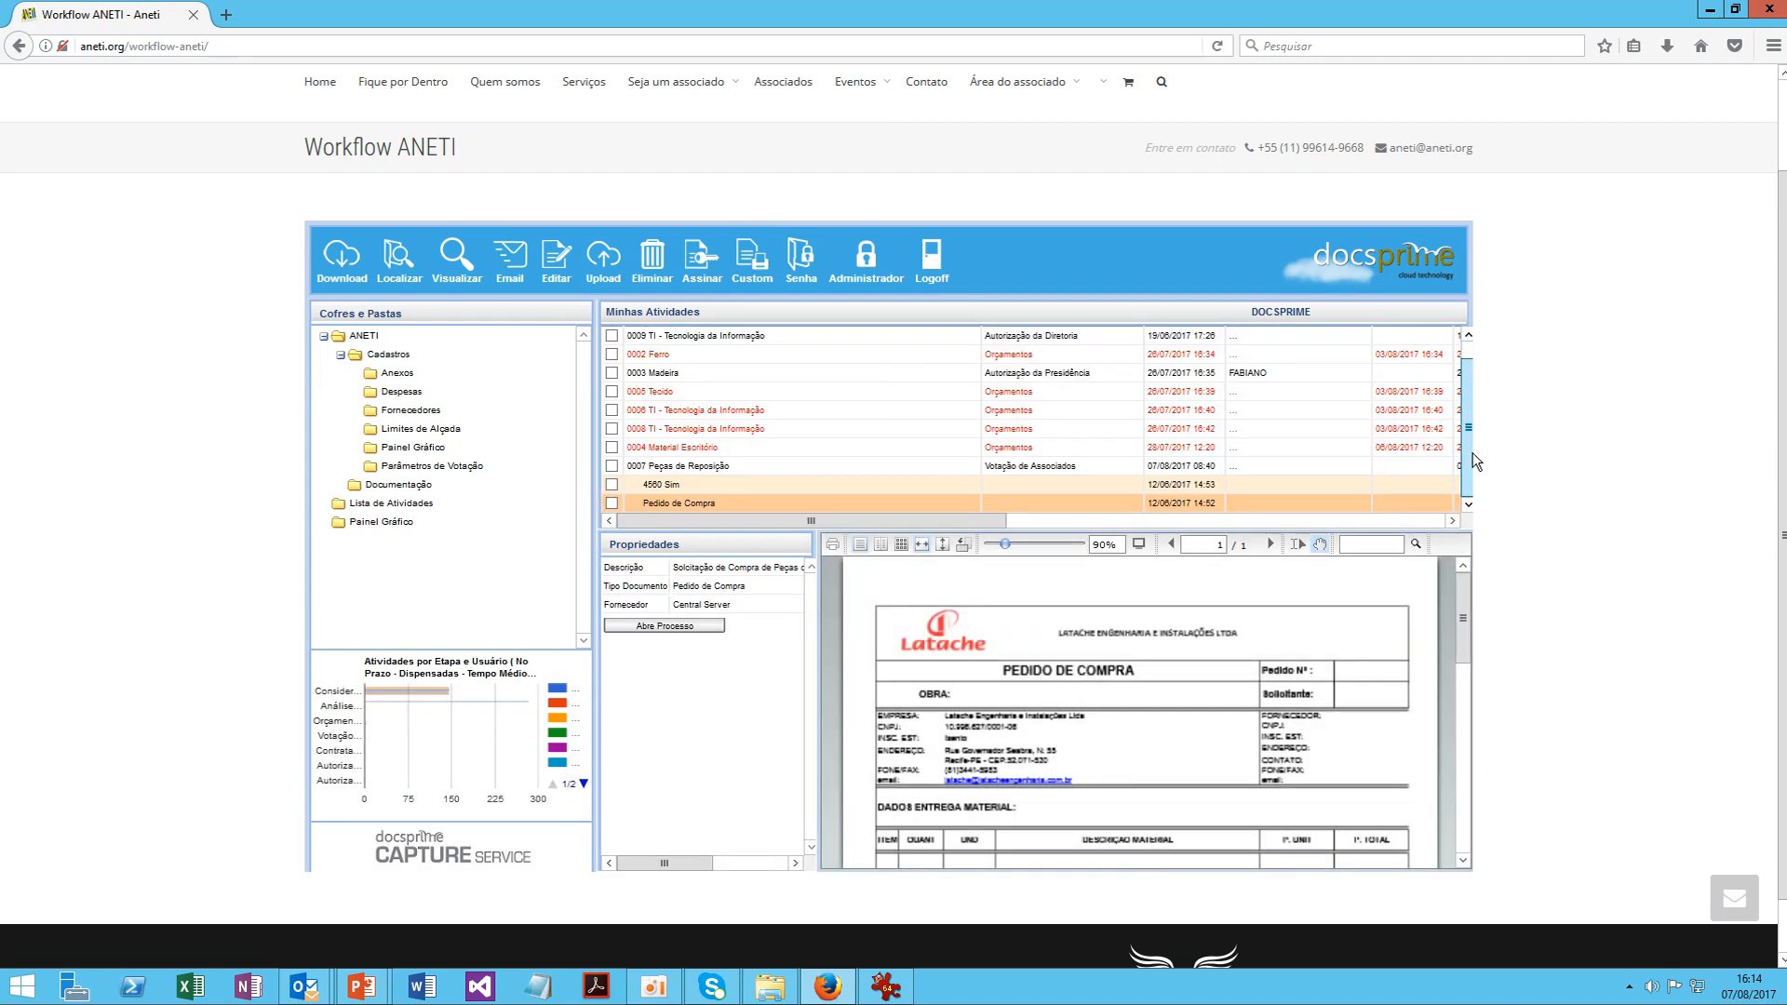
pyautogui.moveTo(845, 521); pyautogui.dragTo(1454, 514)
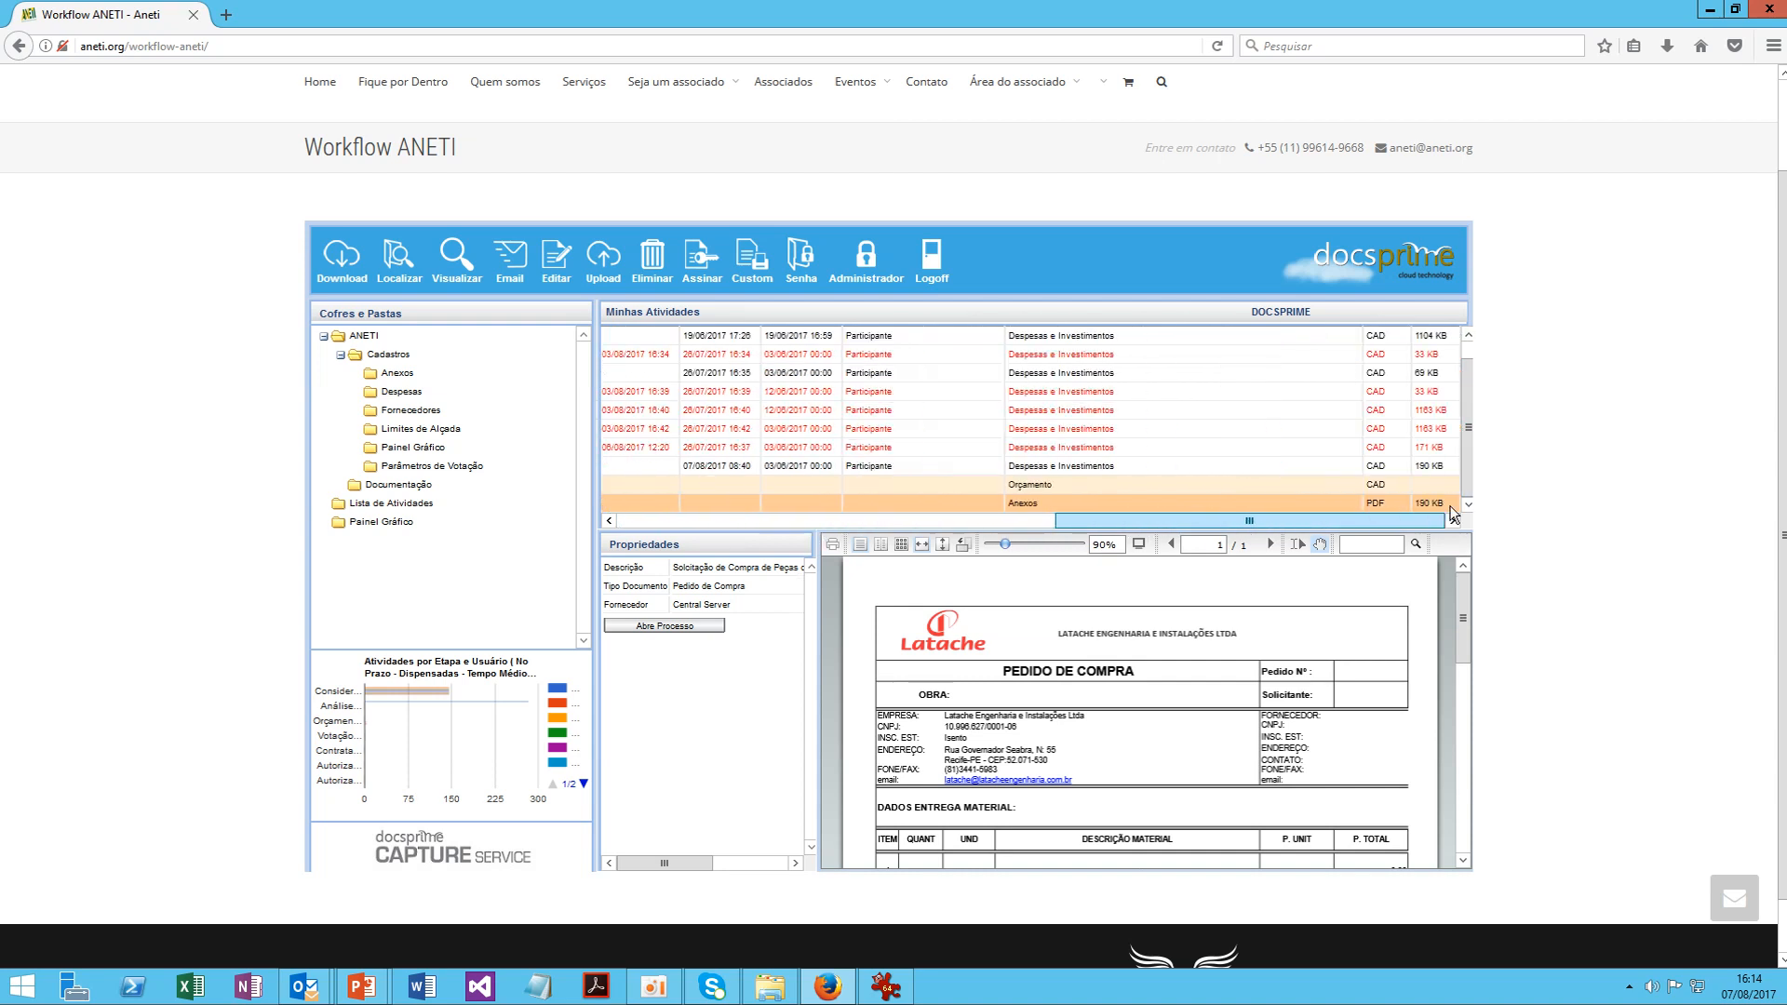
pyautogui.moveTo(1453, 513); pyautogui.dragTo(1007, 520)
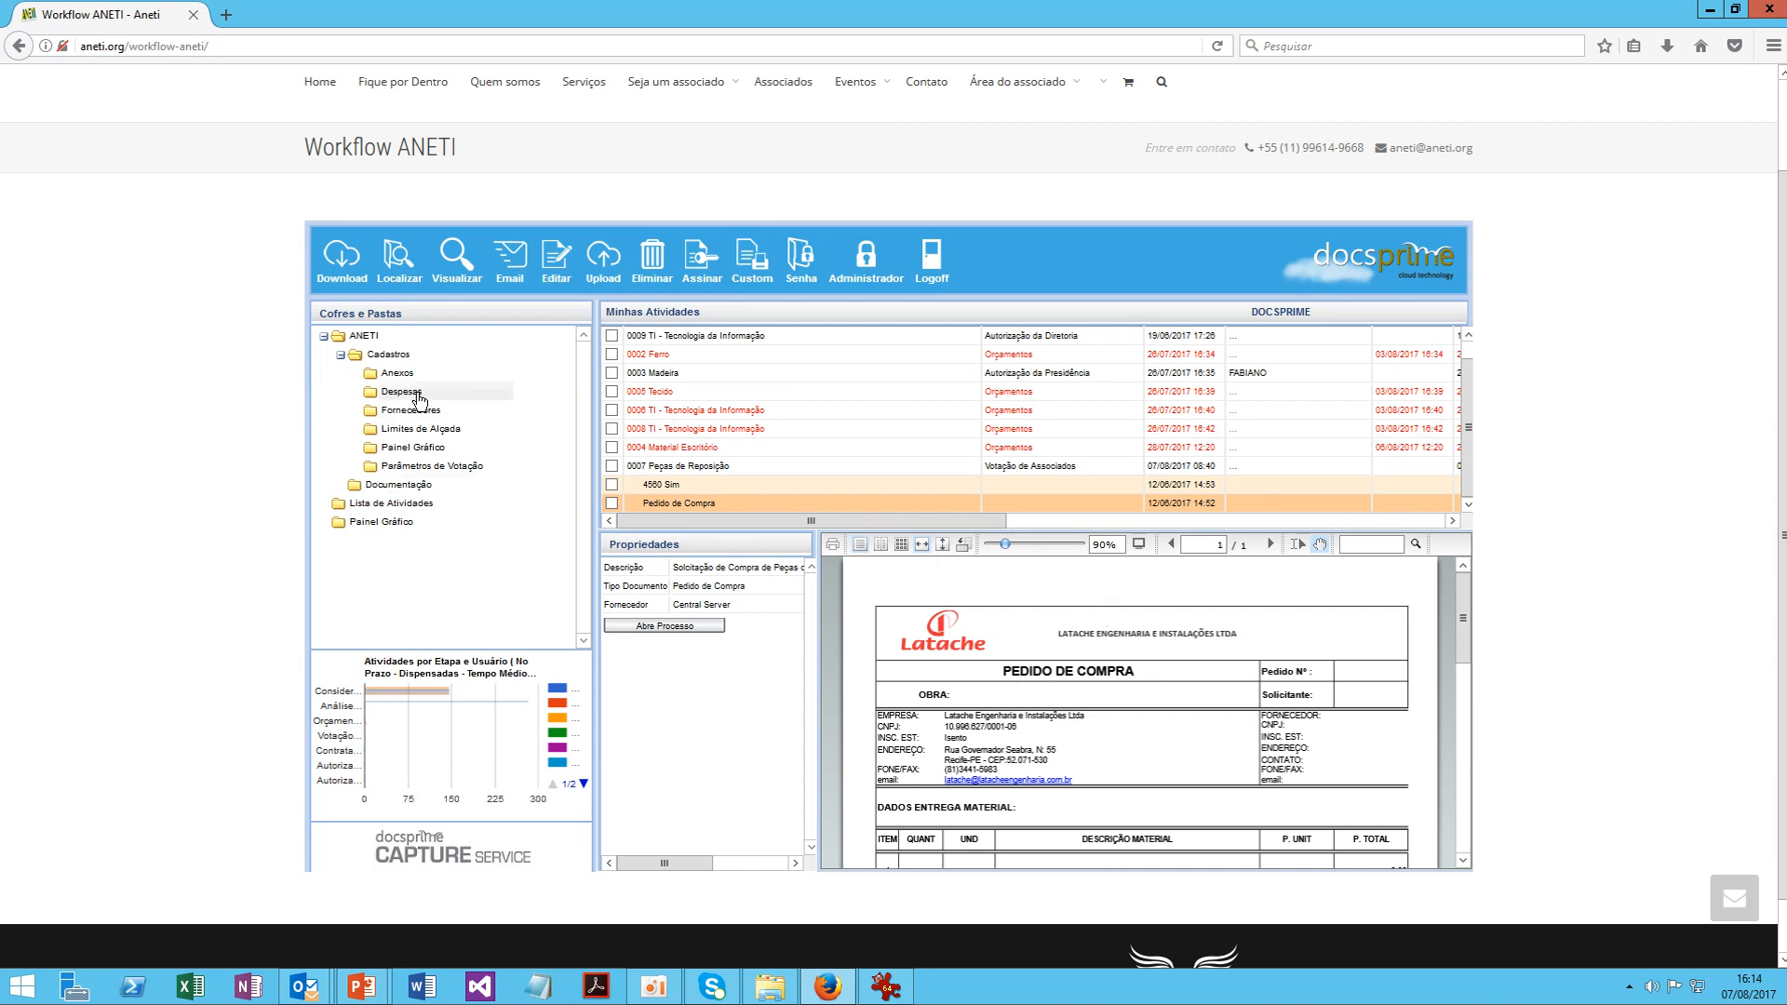
# View the Pedido de Compra in the full document viewer, comparing its page layouts and displaying the single page at 150% zoom
pyautogui.click(457, 263)
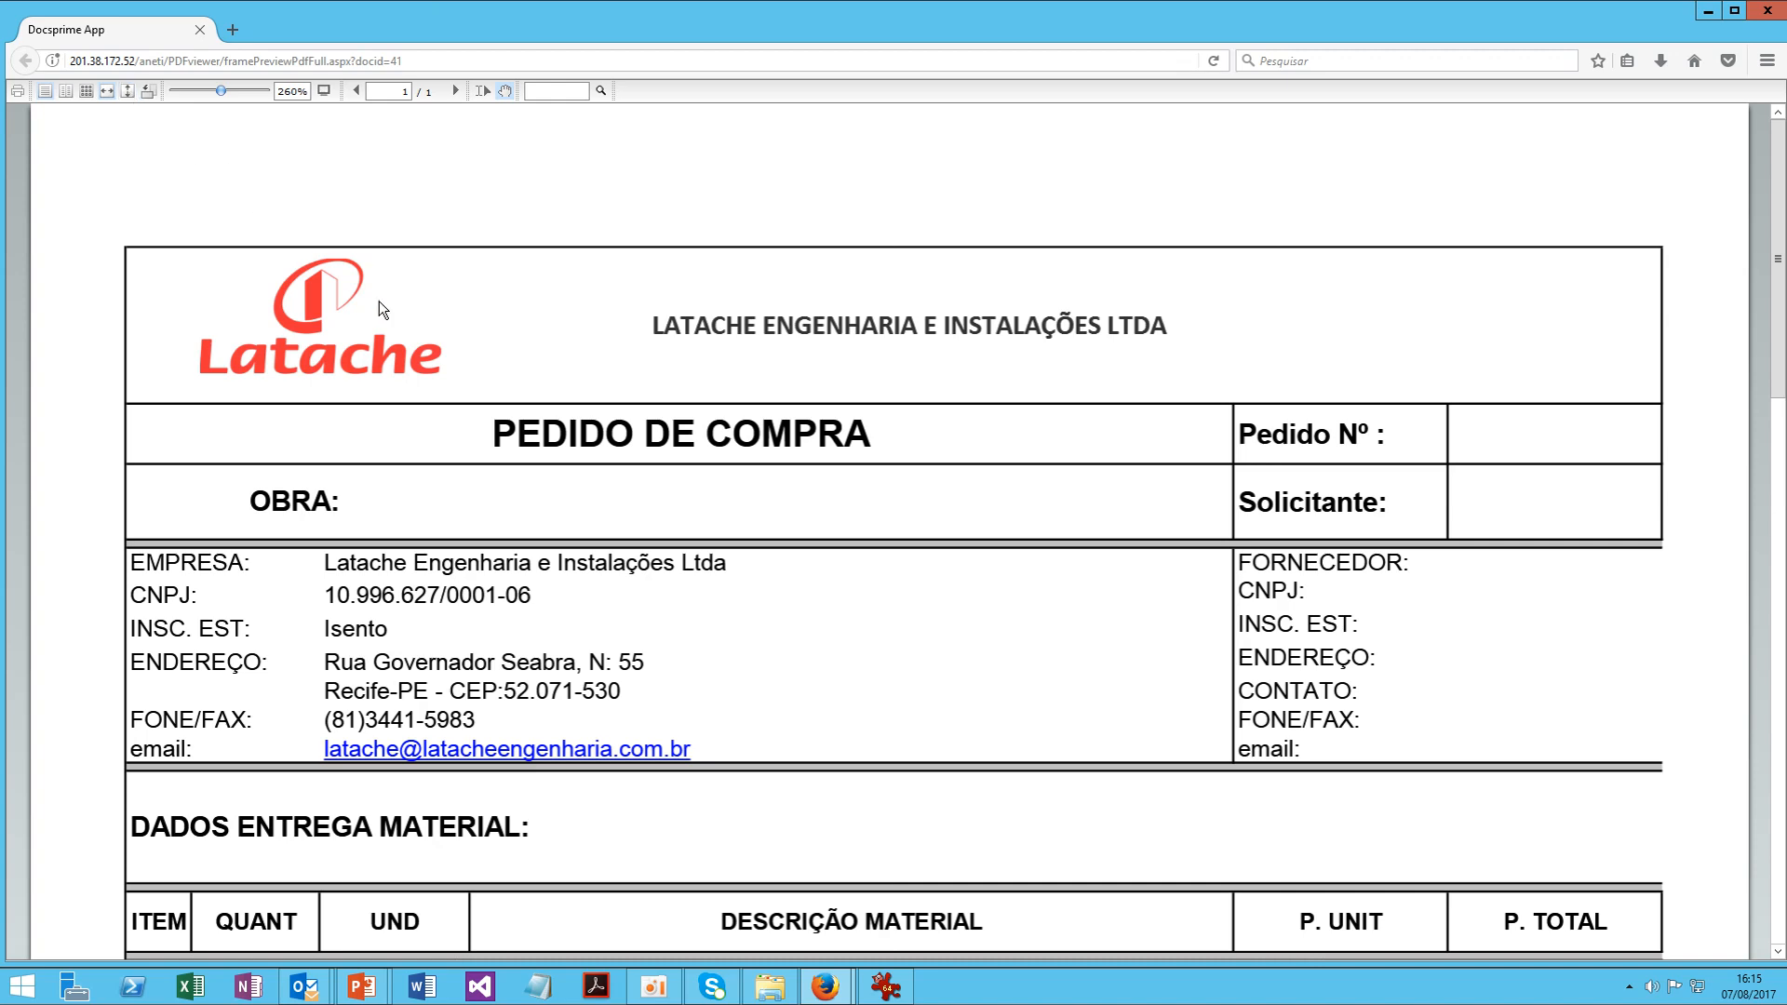
pyautogui.click(67, 91)
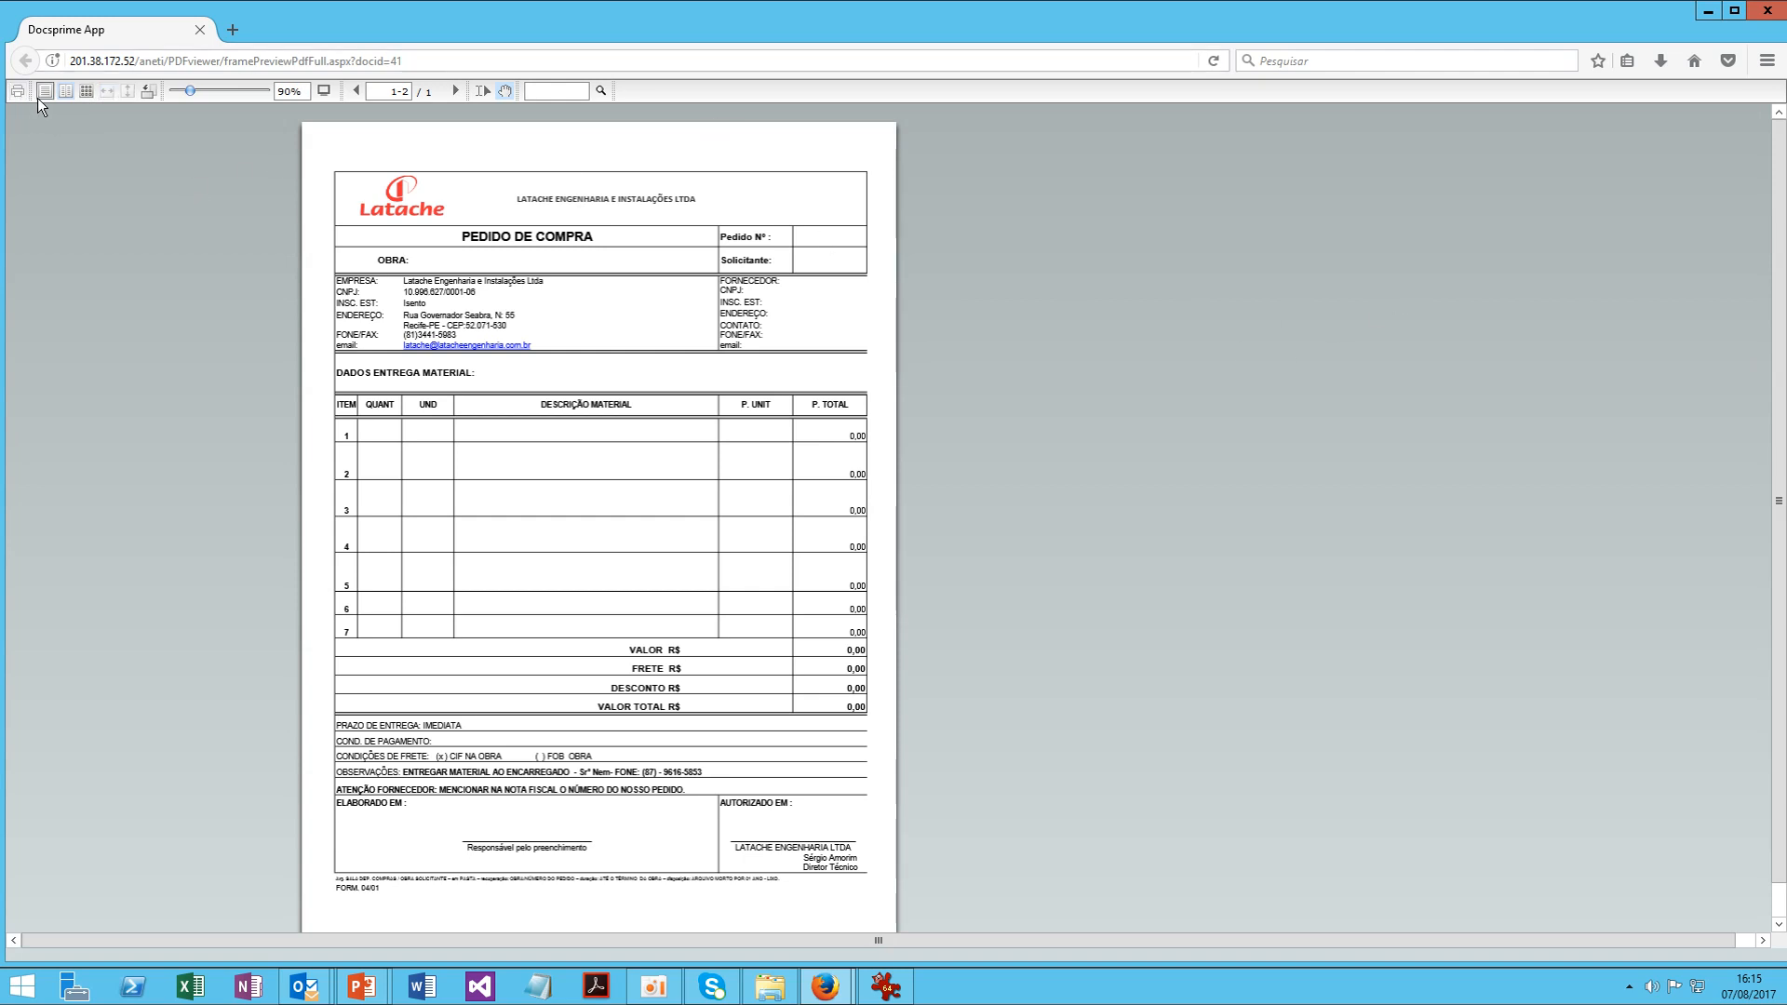
pyautogui.click(85, 92)
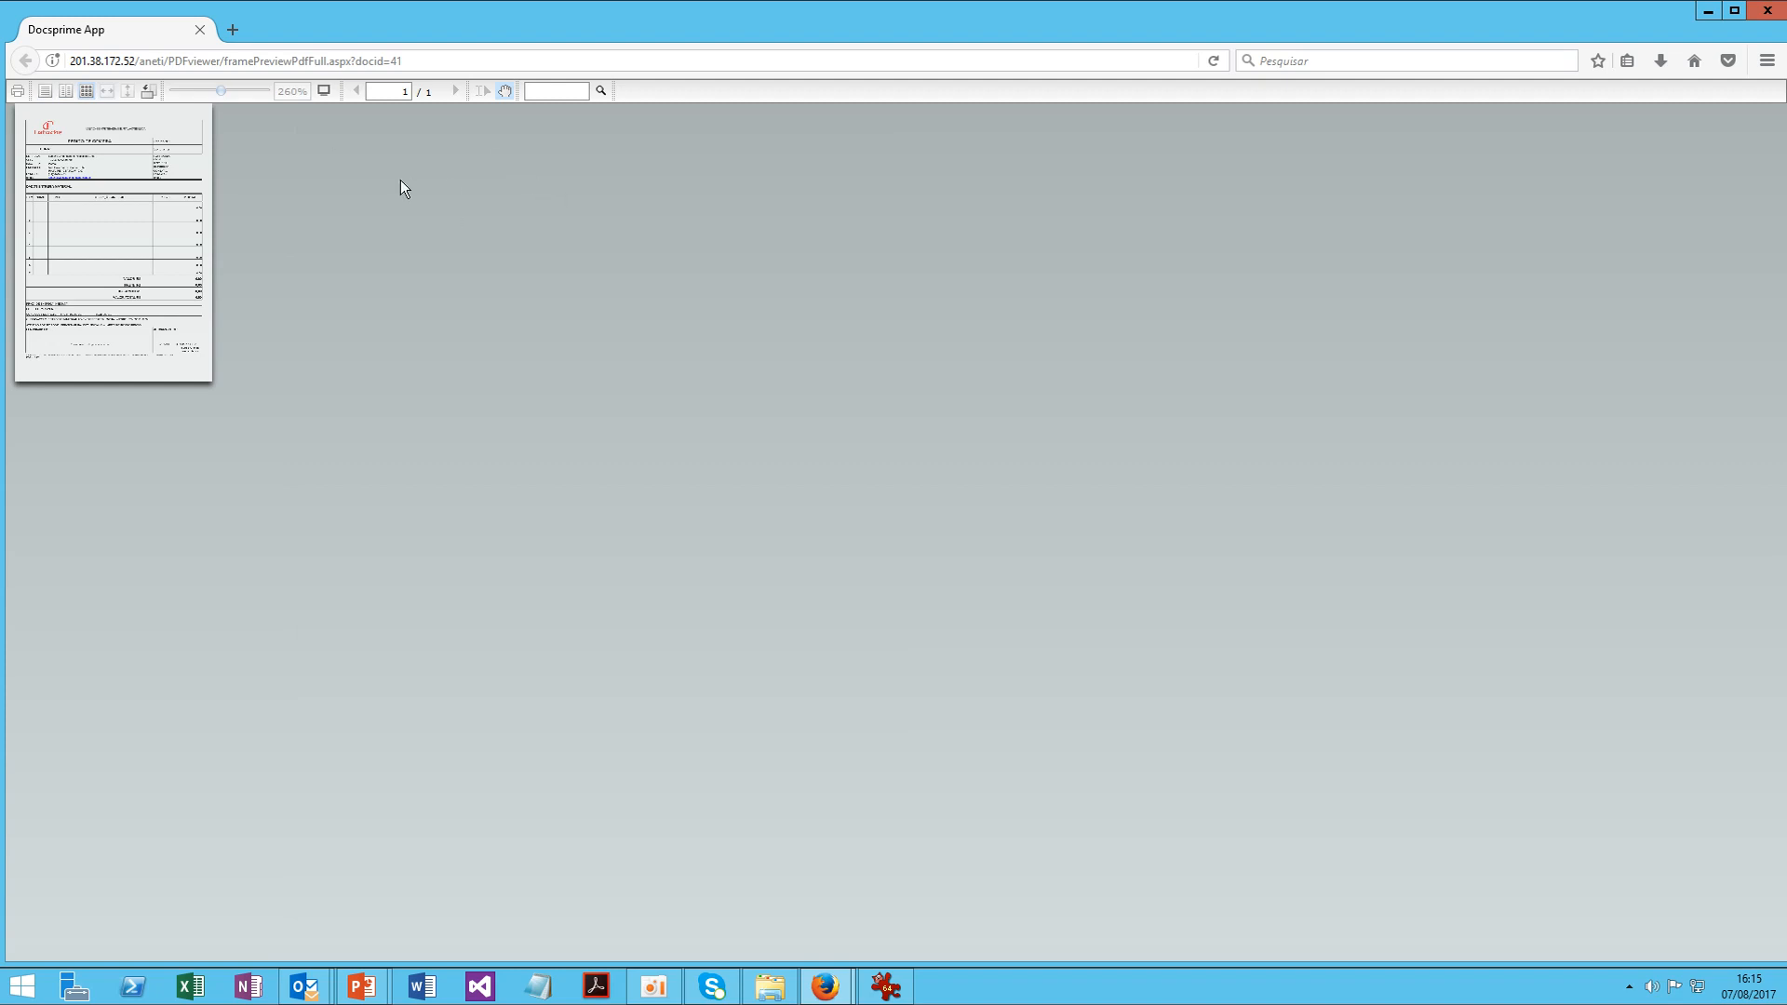
pyautogui.click(48, 92)
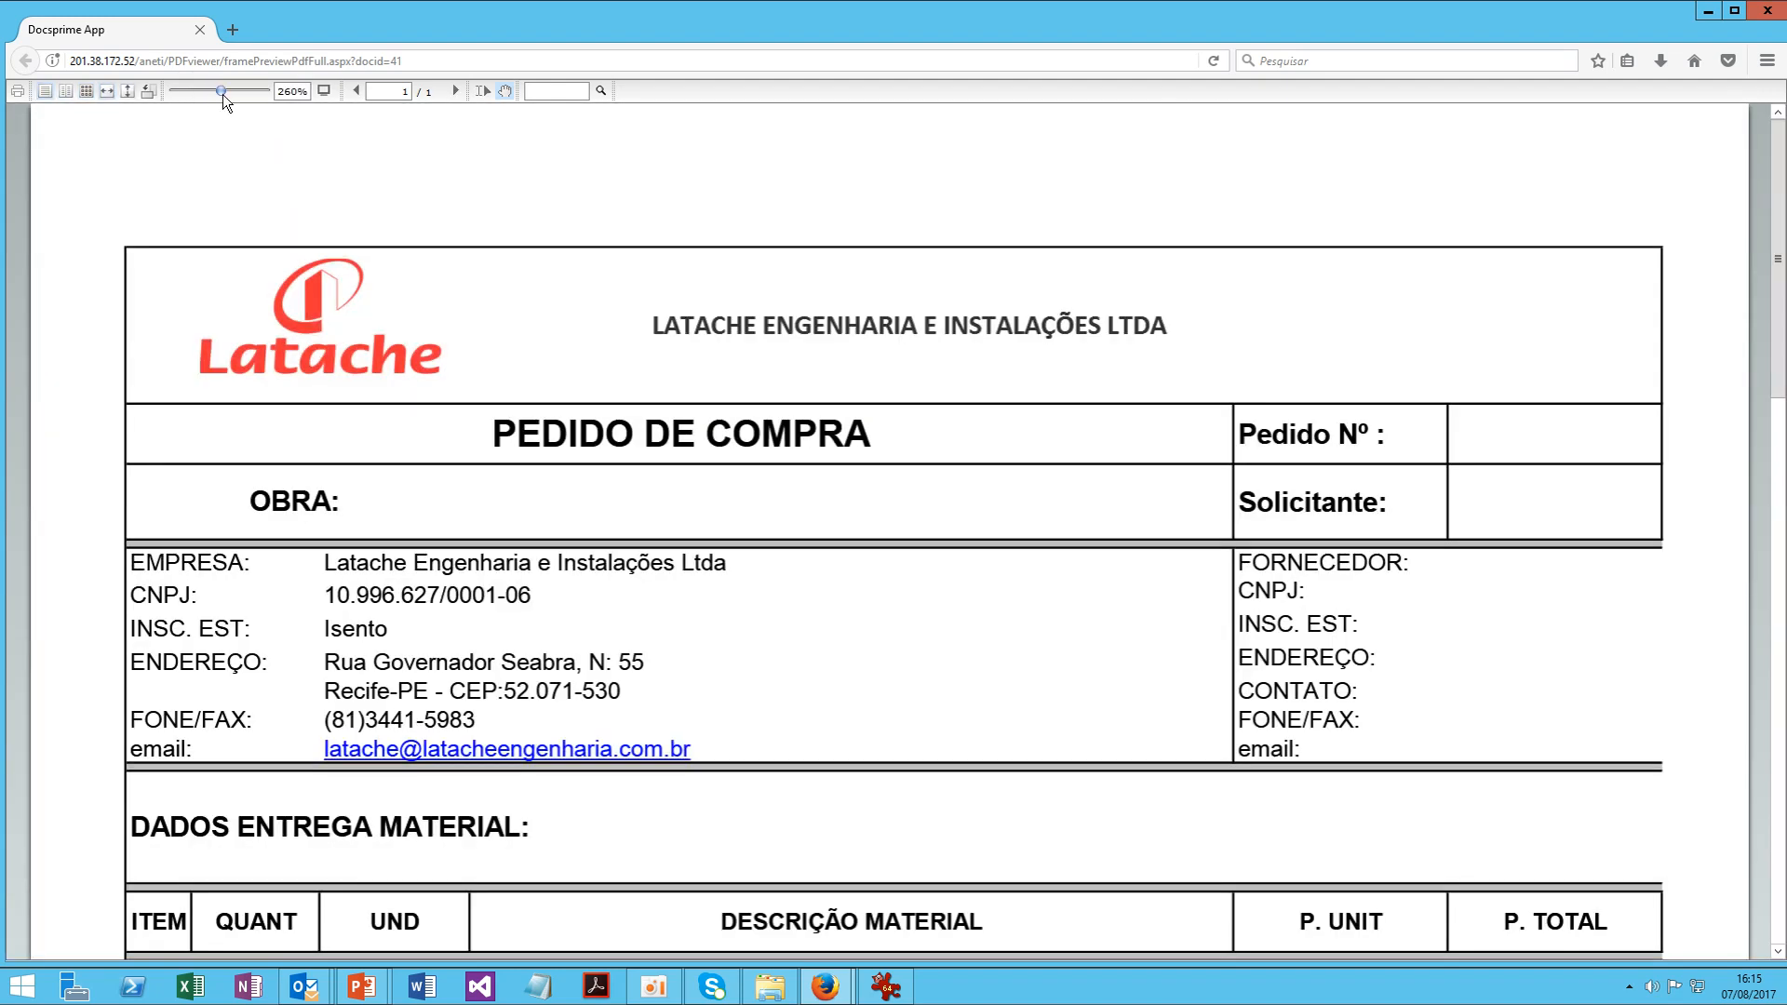
pyautogui.moveTo(219, 91); pyautogui.dragTo(201, 91)
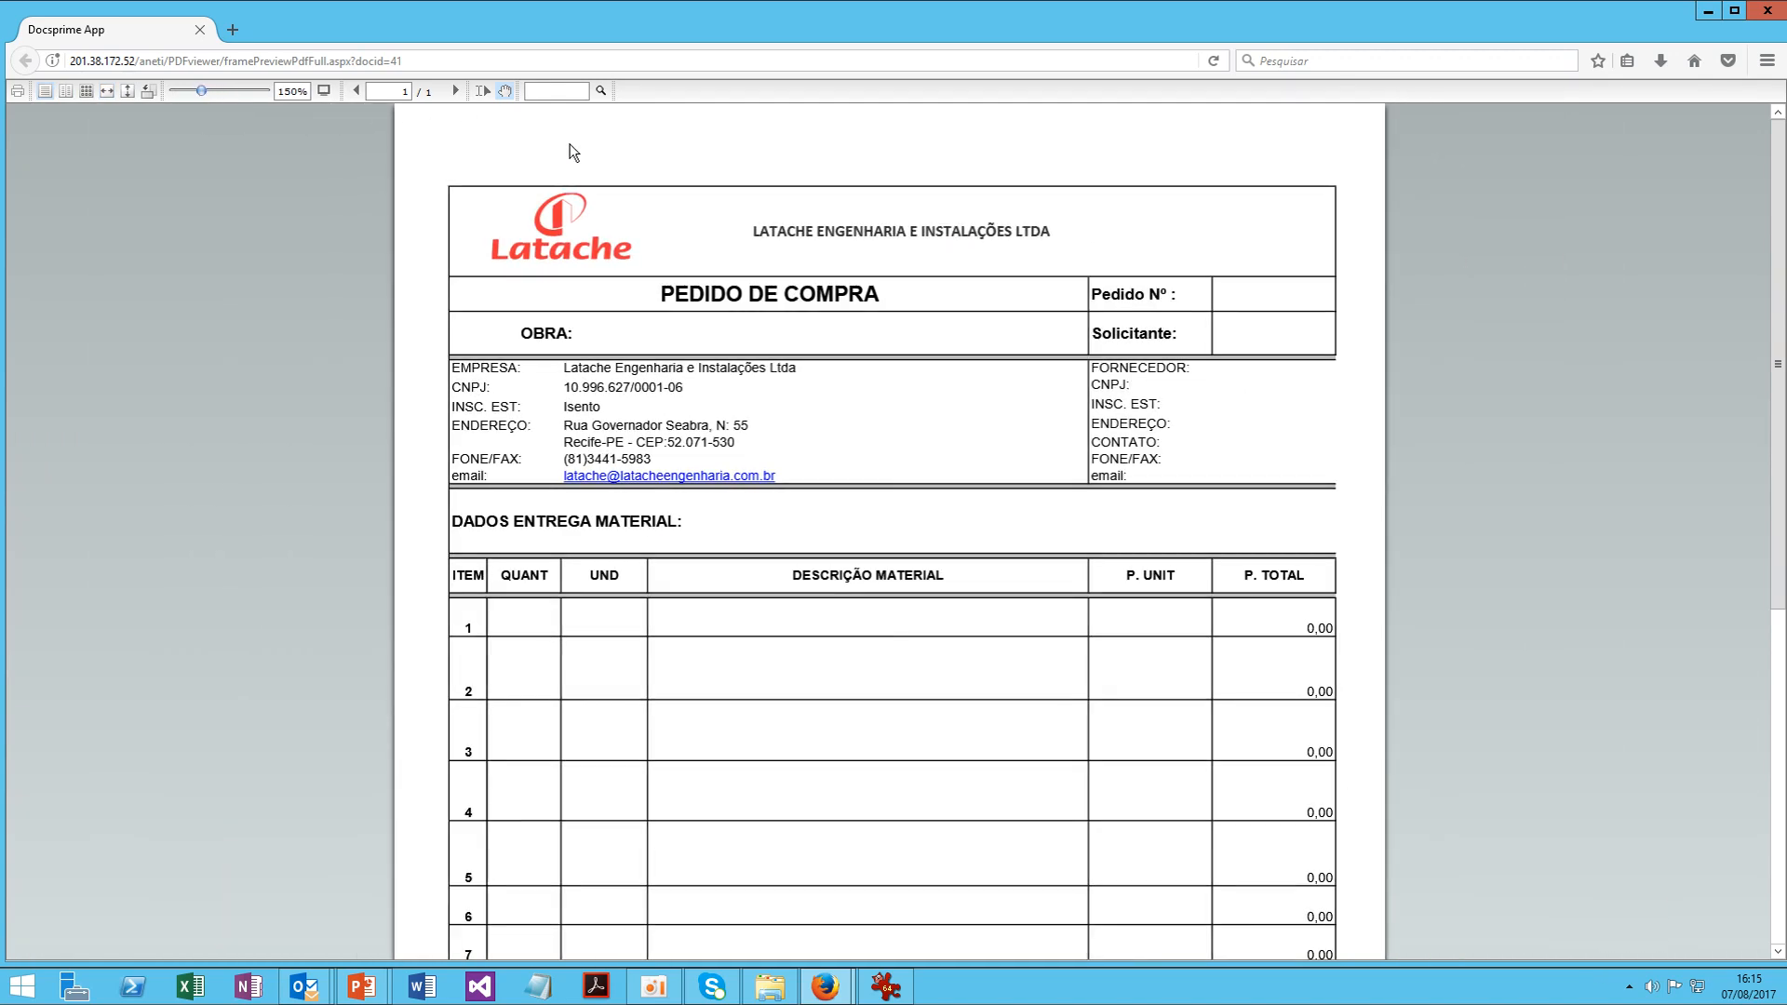
# Search the Pedido de Compra for "email" and go to each of the matches
pyautogui.click(533, 92)
pyautogui.write('email')
pyautogui.click(604, 88)
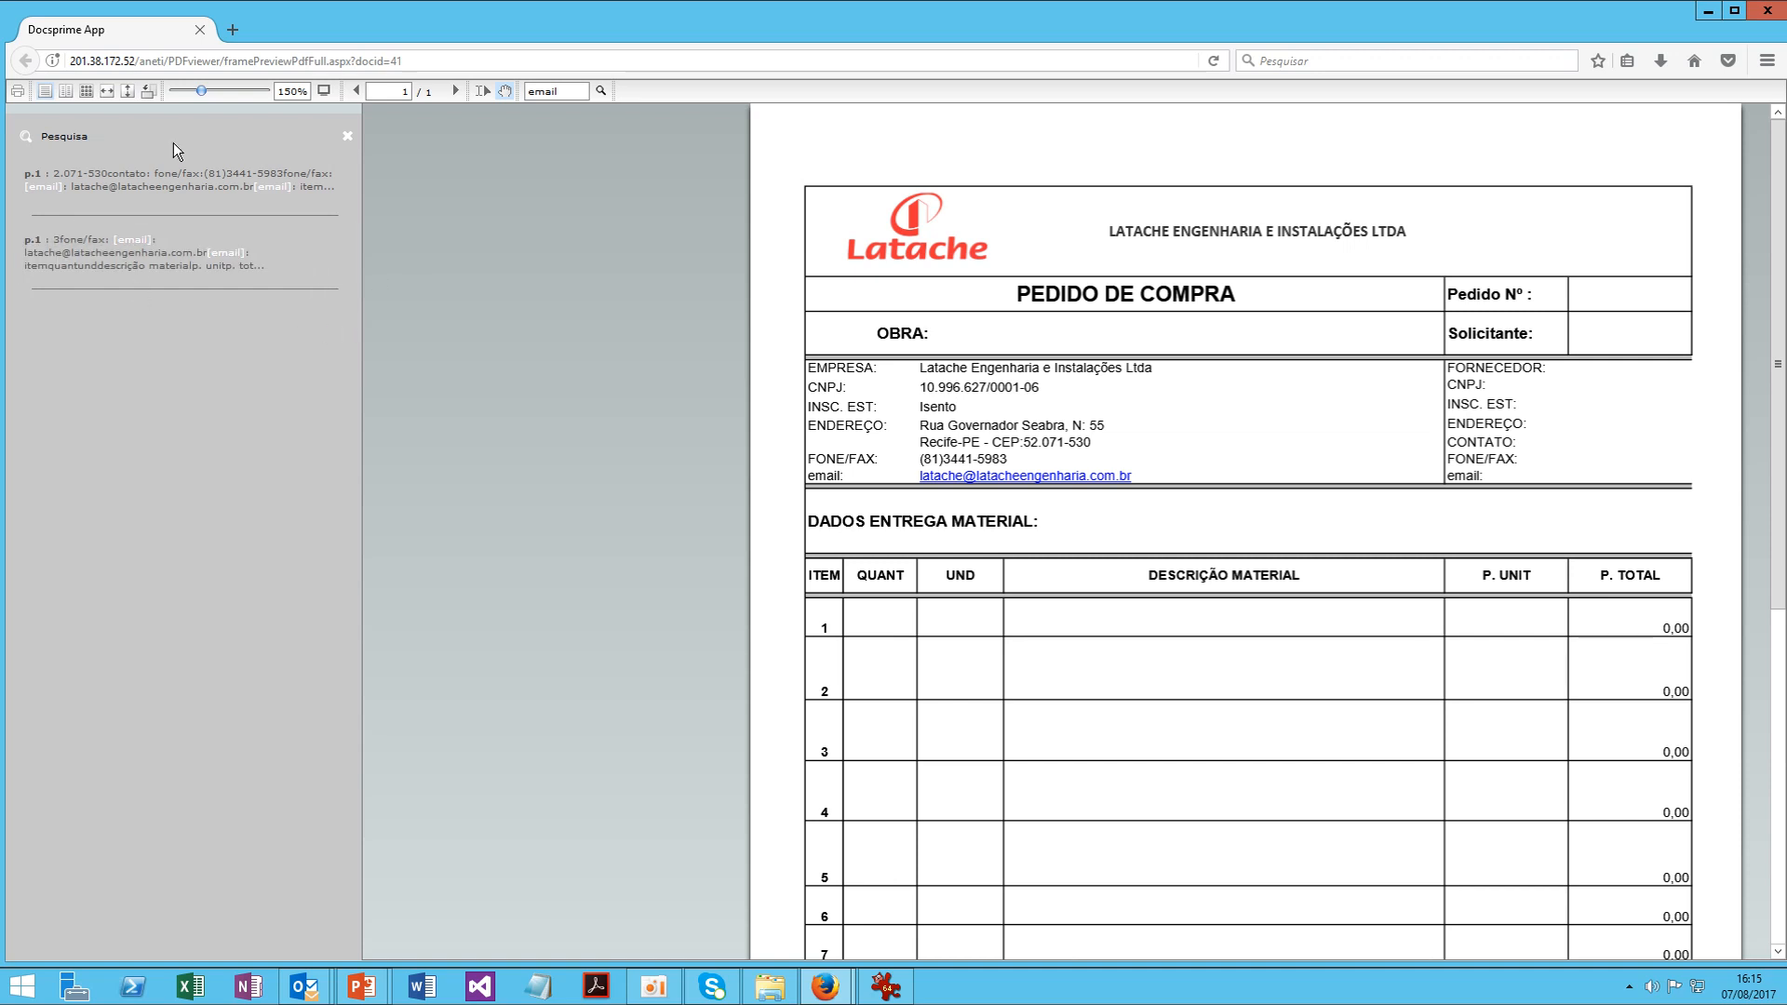
pyautogui.click(182, 186)
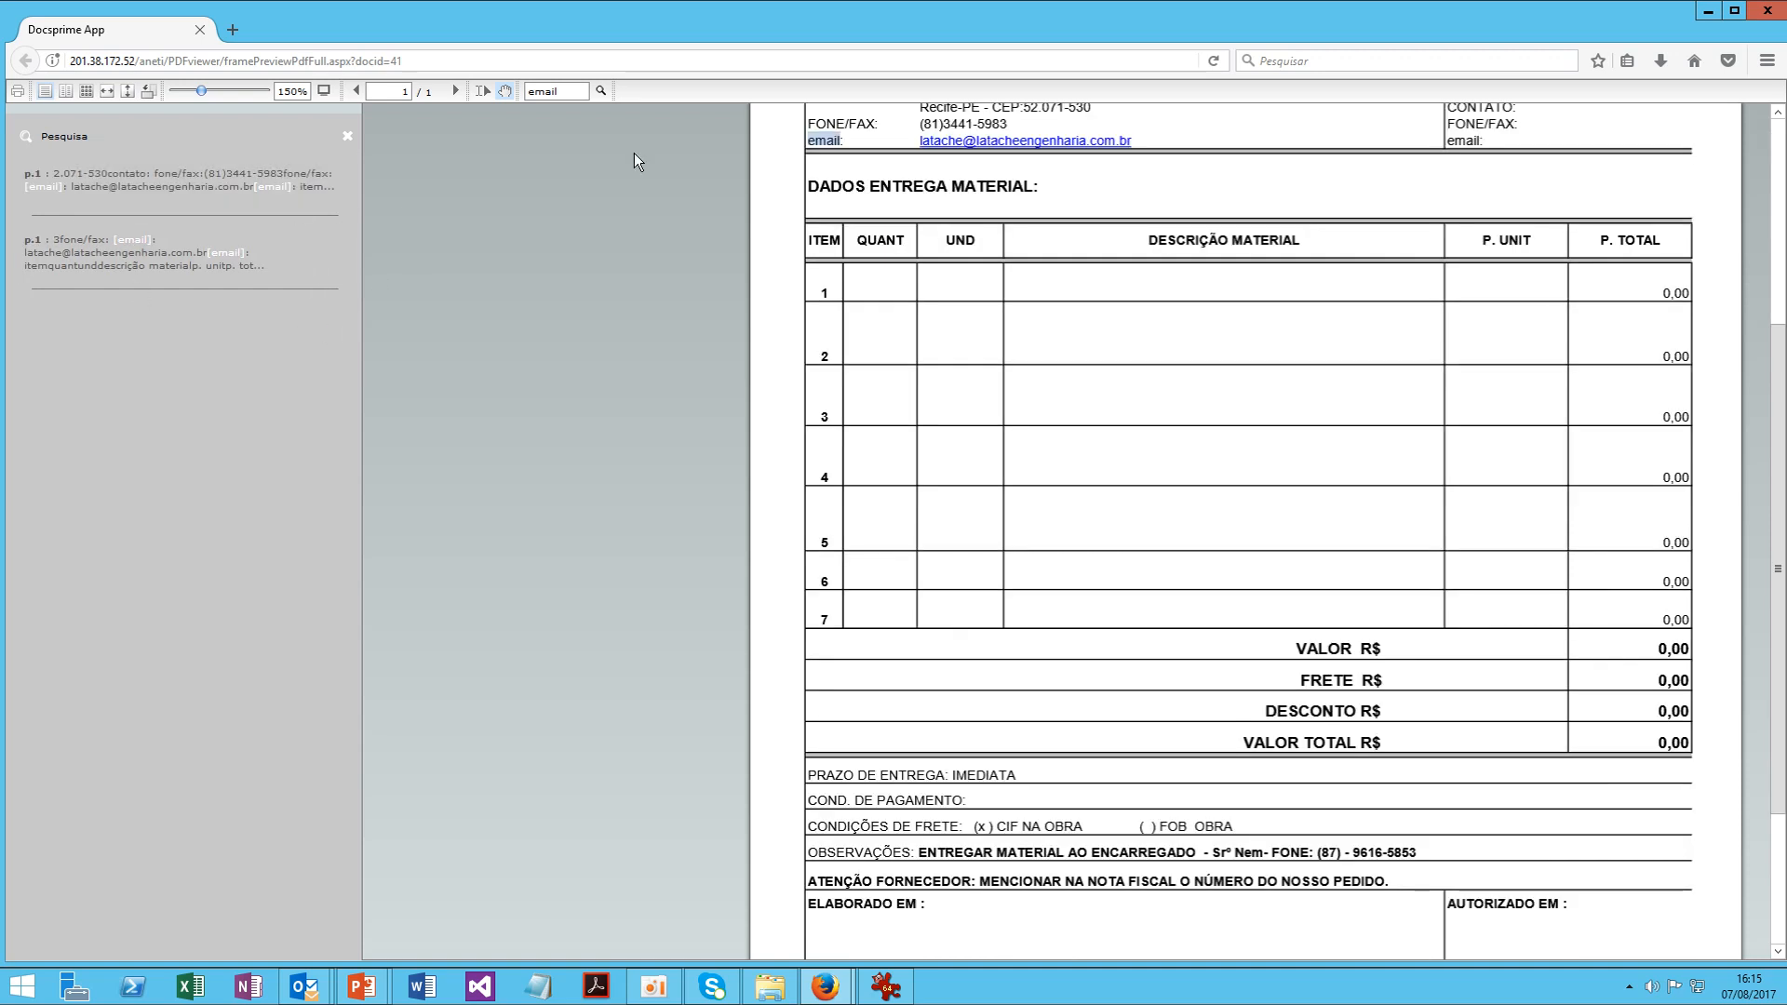
pyautogui.click(274, 265)
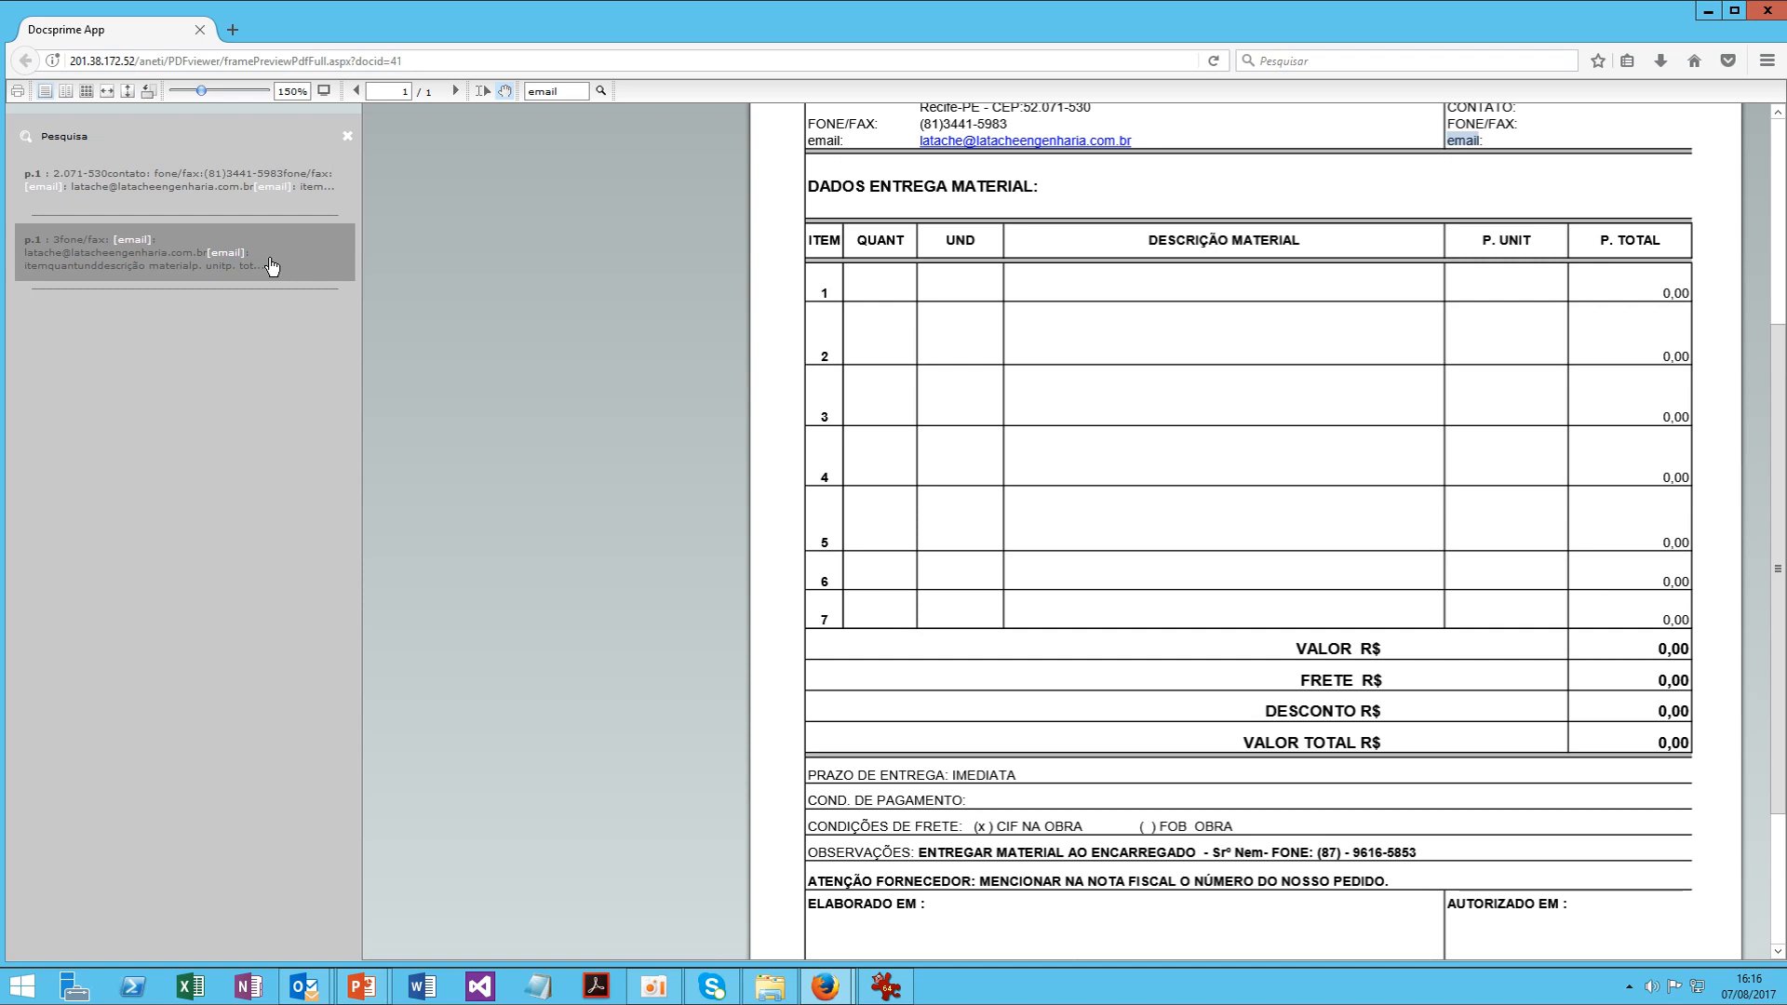
# Close the search results and fit the Pedido de Compra to the page width and to the page height
pyautogui.click(348, 139)
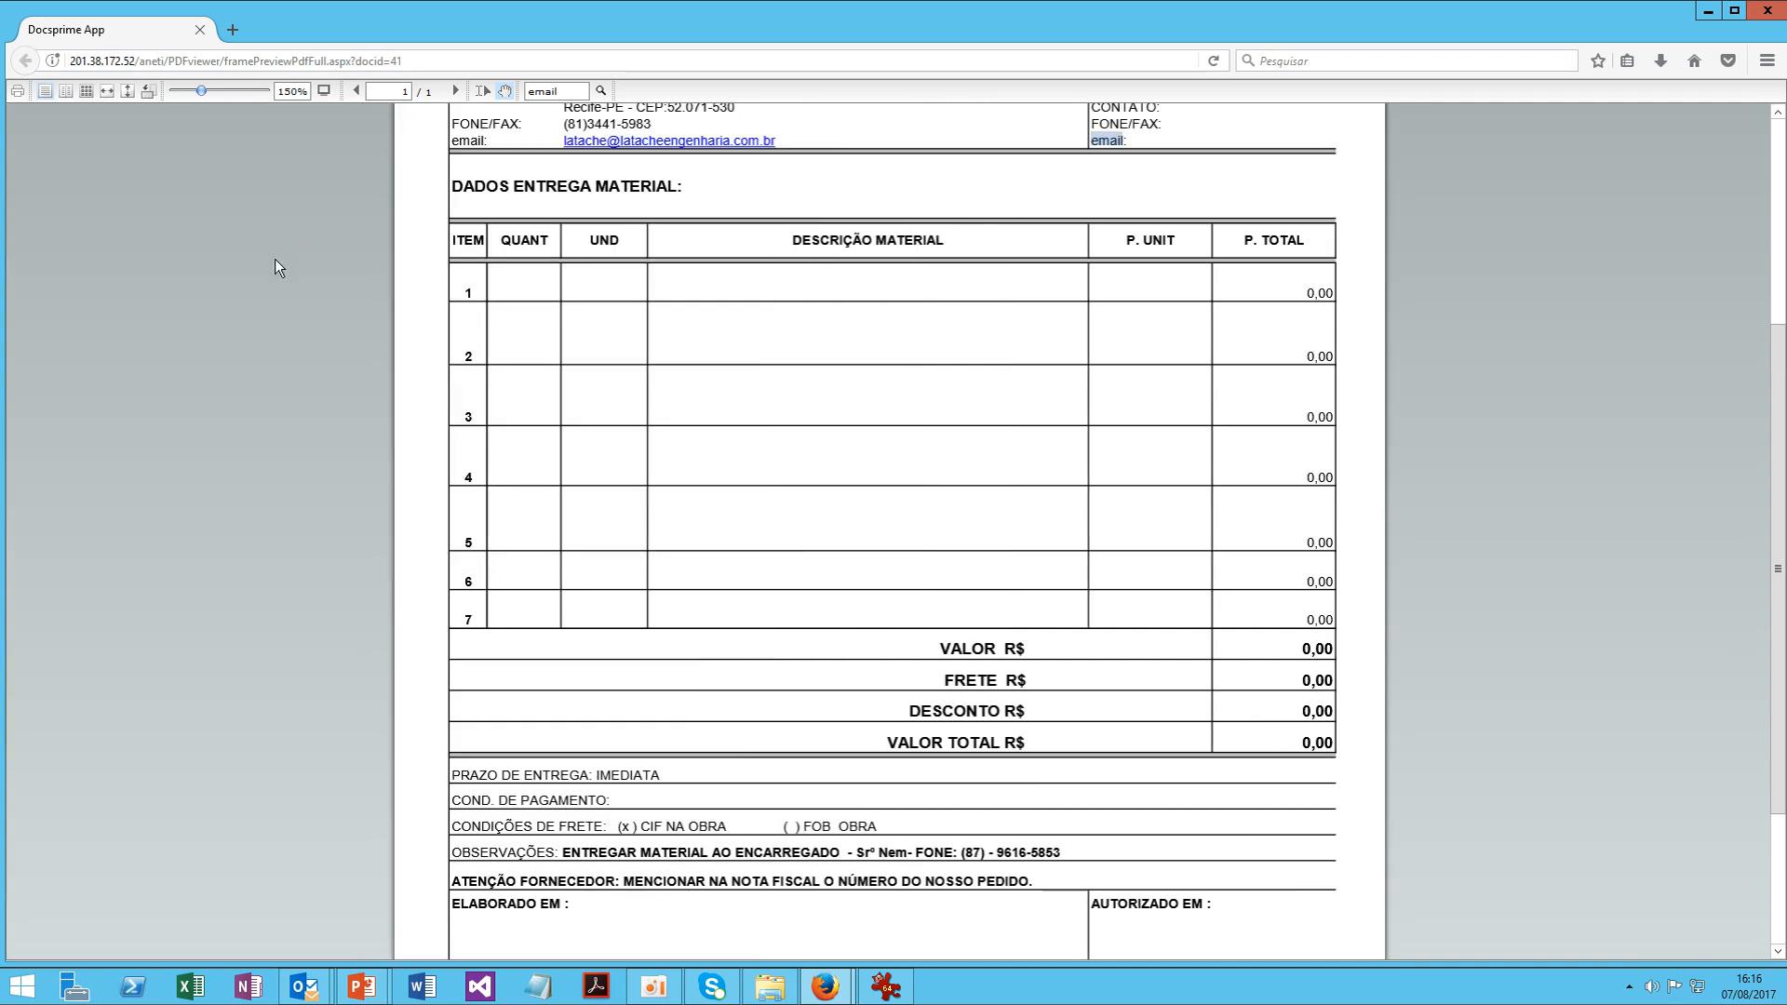
pyautogui.scroll(5, 197, 264)
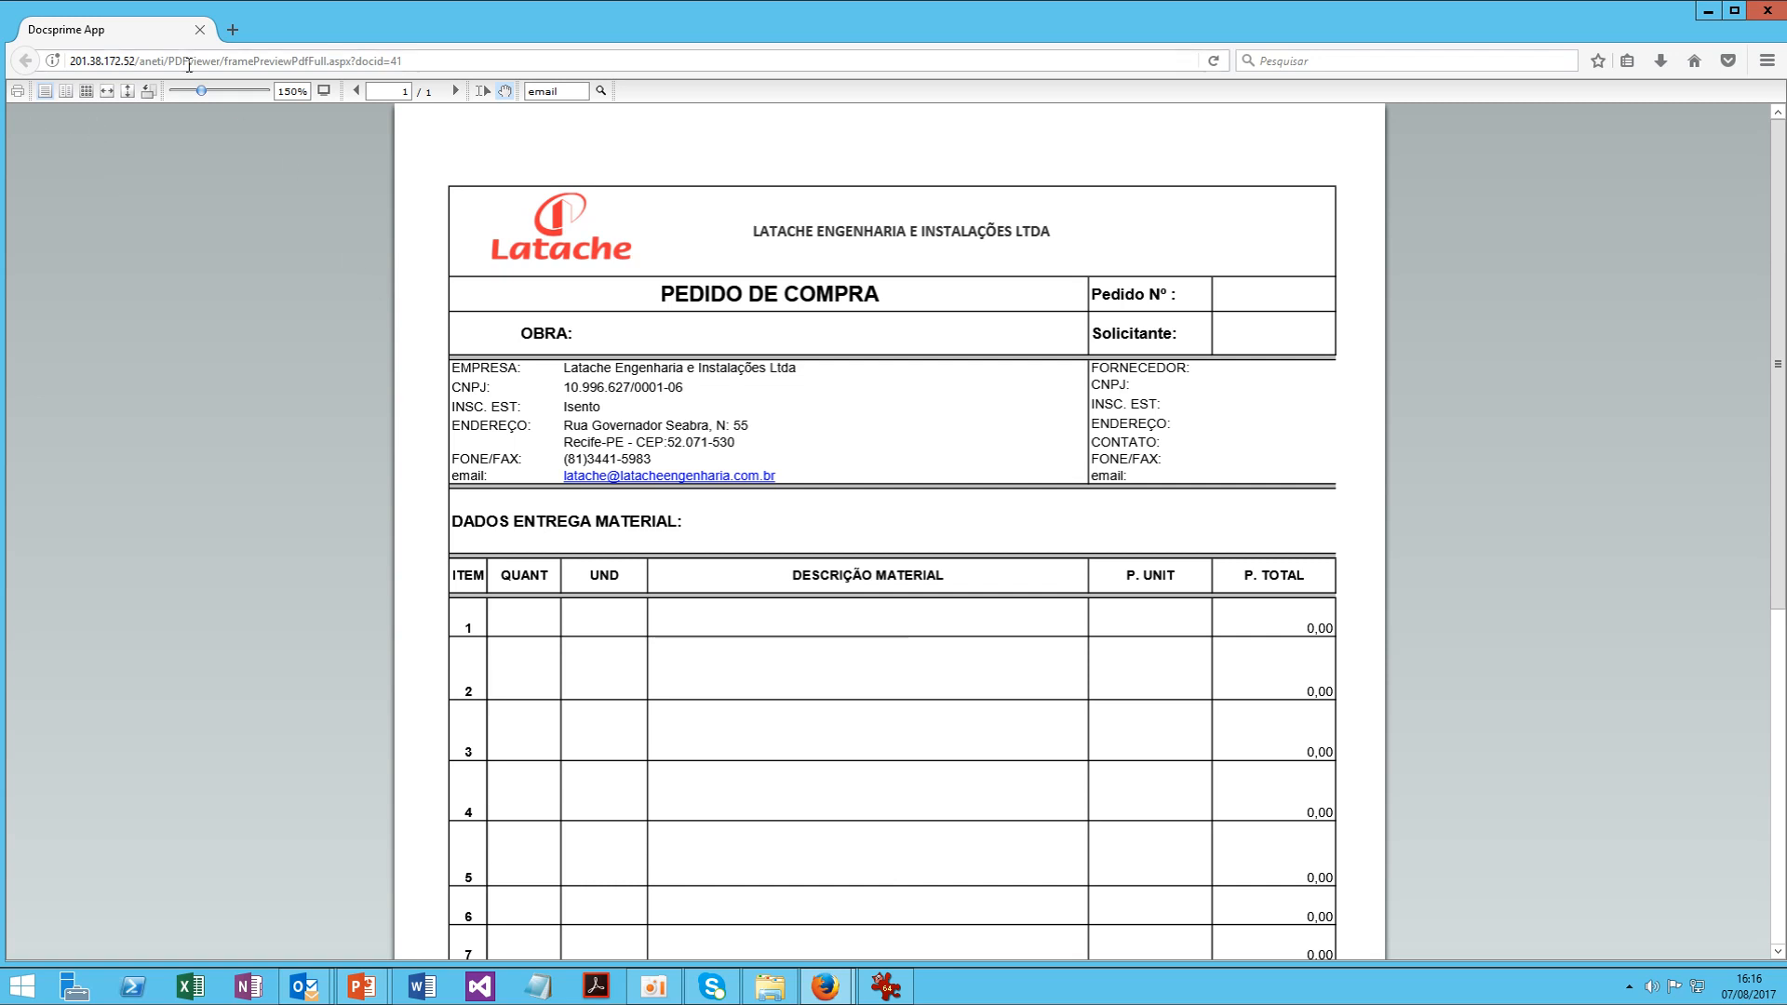
pyautogui.click(108, 91)
pyautogui.click(127, 92)
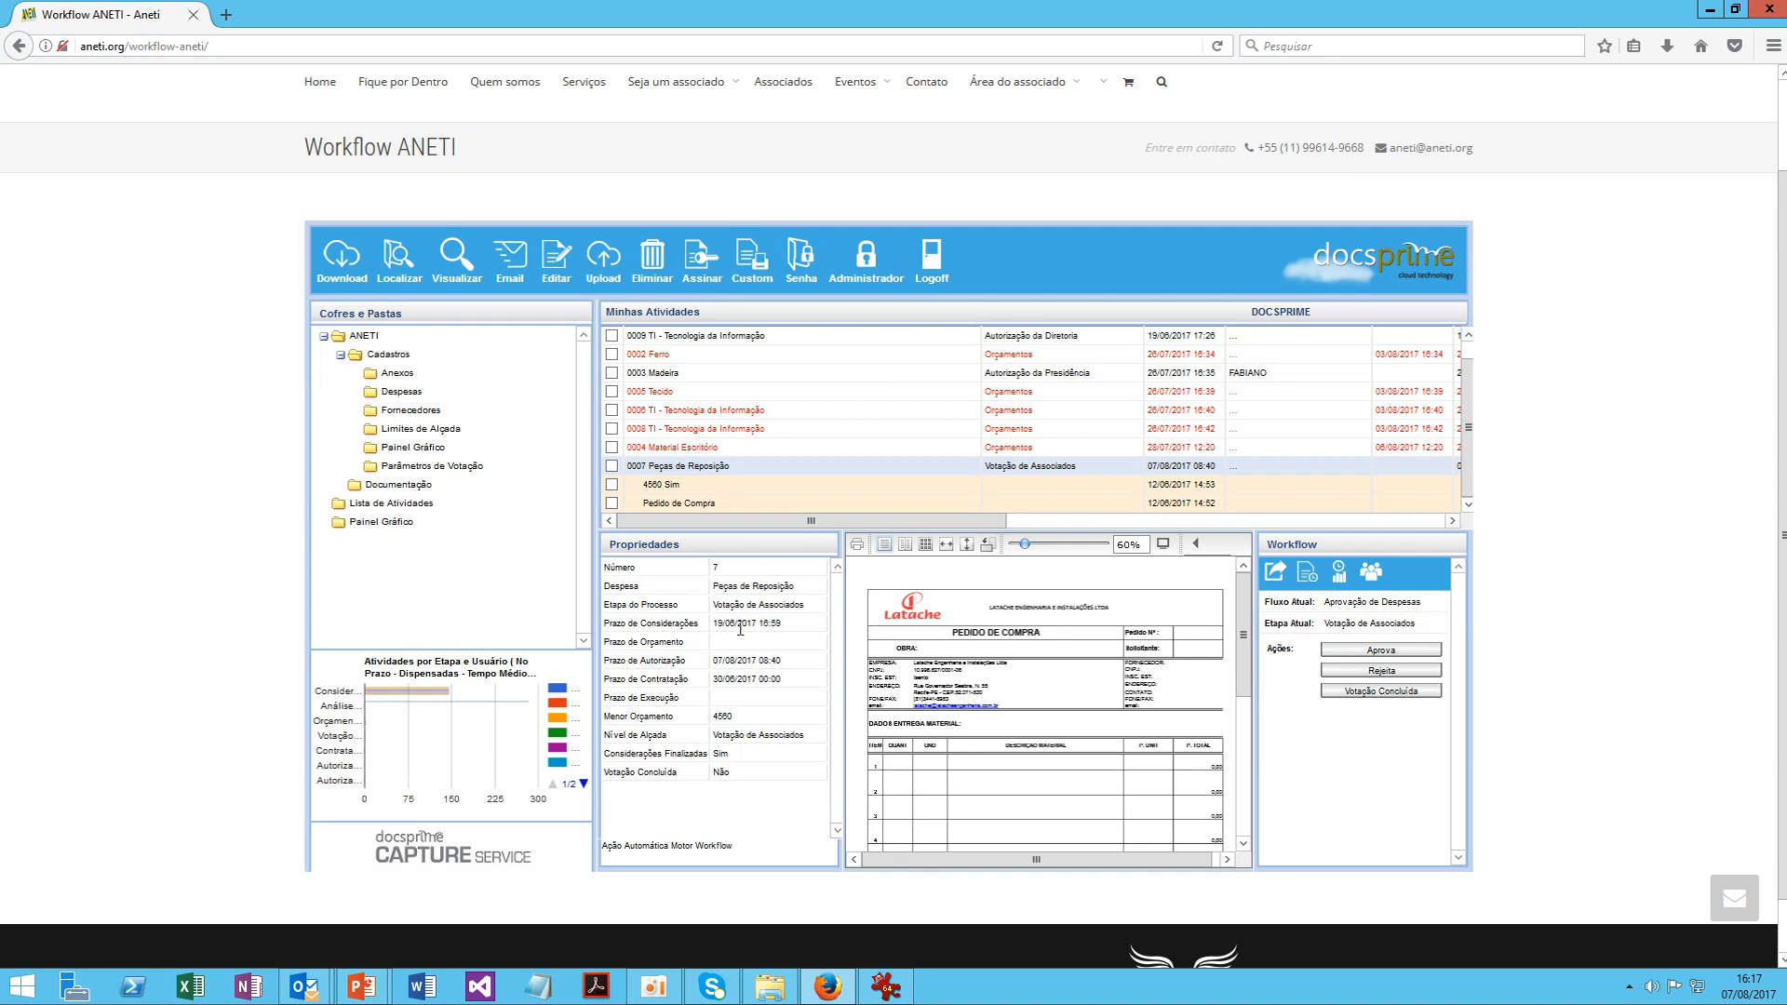
# Open the editable properties of process 0007 Peças de Reposição for review and close them without making changes
pyautogui.click(549, 270)
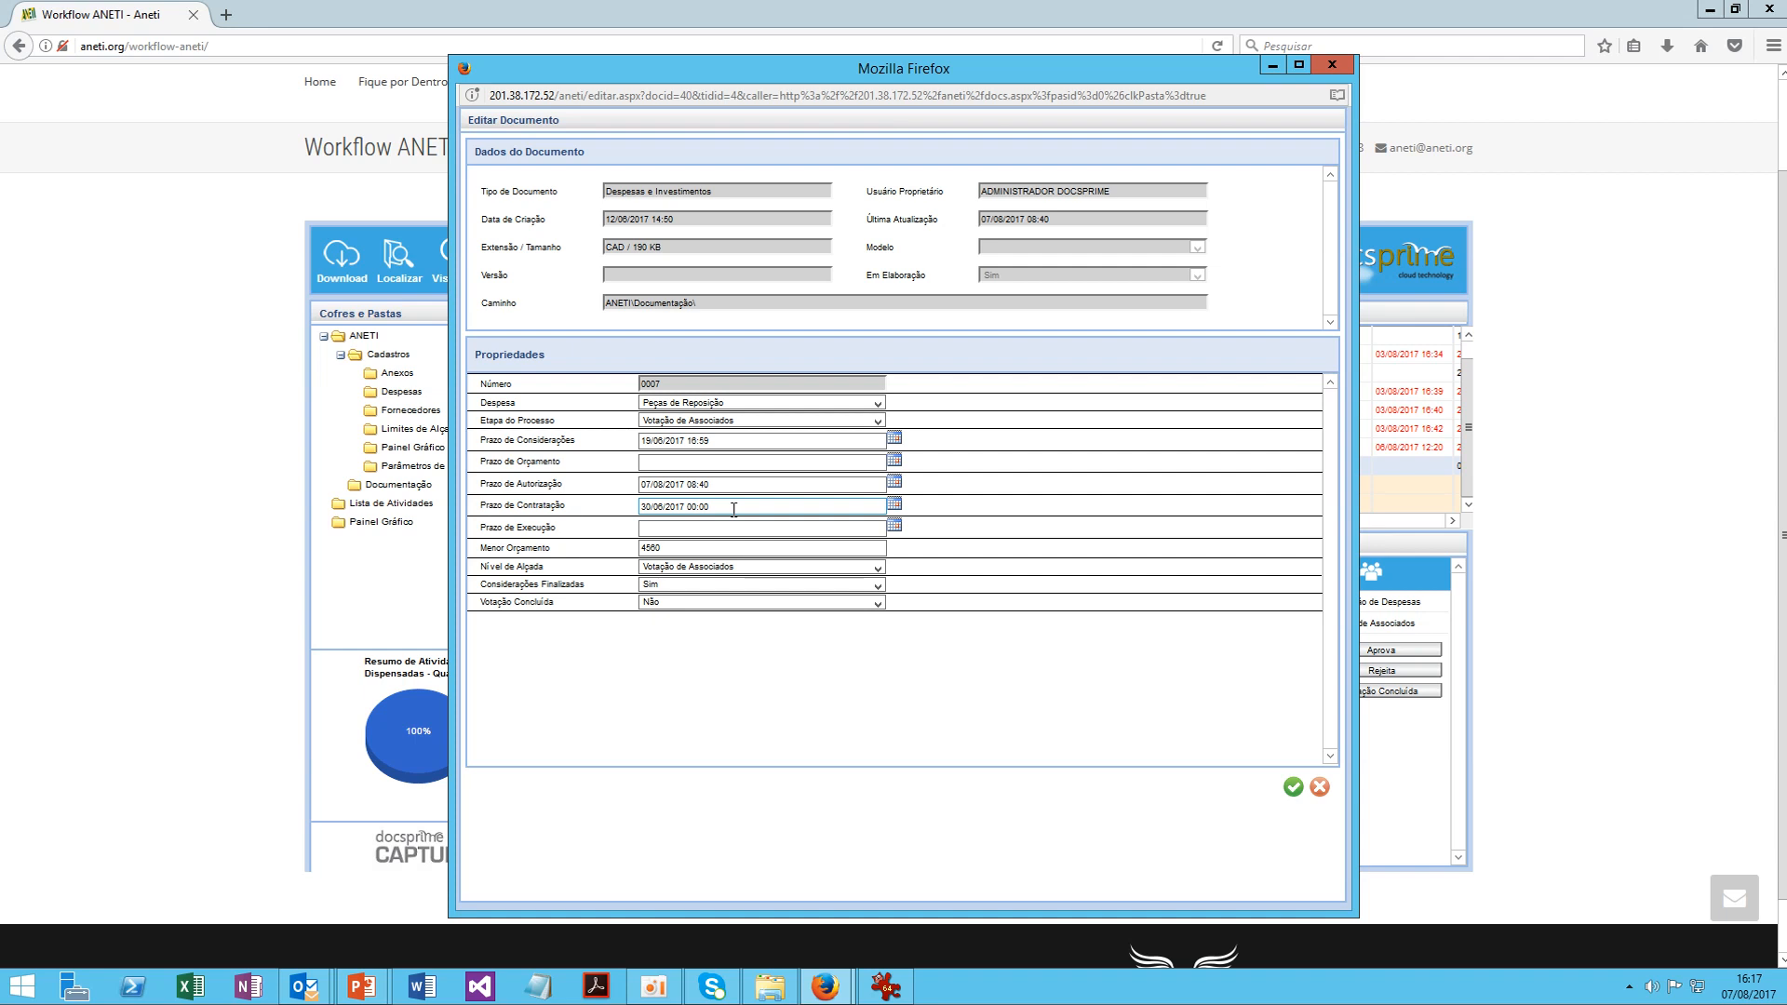
pyautogui.click(1331, 65)
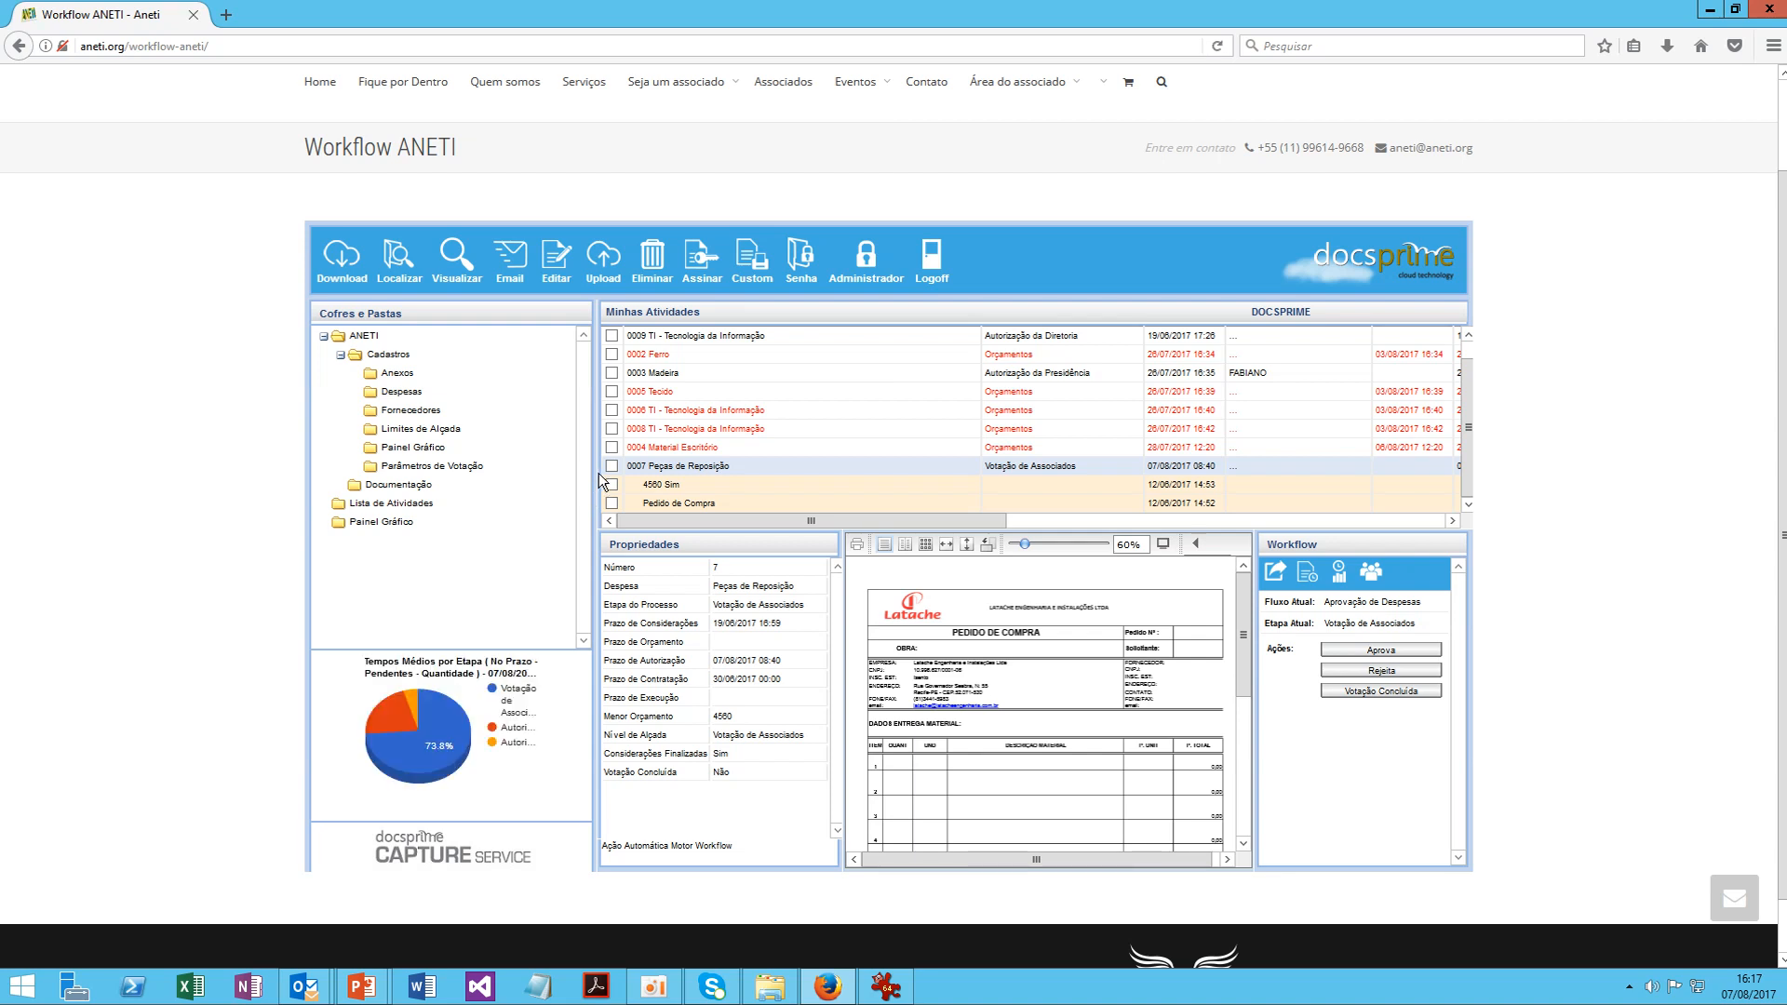
# Resize the workspace areas to give the activities list more height and the document preview more width, fitting the preview to its width
pyautogui.moveTo(595, 484)
pyautogui.mouseDown()
pyautogui.moveTo(707, 479)
pyautogui.moveTo(595, 482)
pyautogui.mouseUp()
pyautogui.moveTo(1092, 528)
pyautogui.mouseDown()
pyautogui.moveTo(1092, 450)
pyautogui.moveTo(1098, 551)
pyautogui.mouseUp()
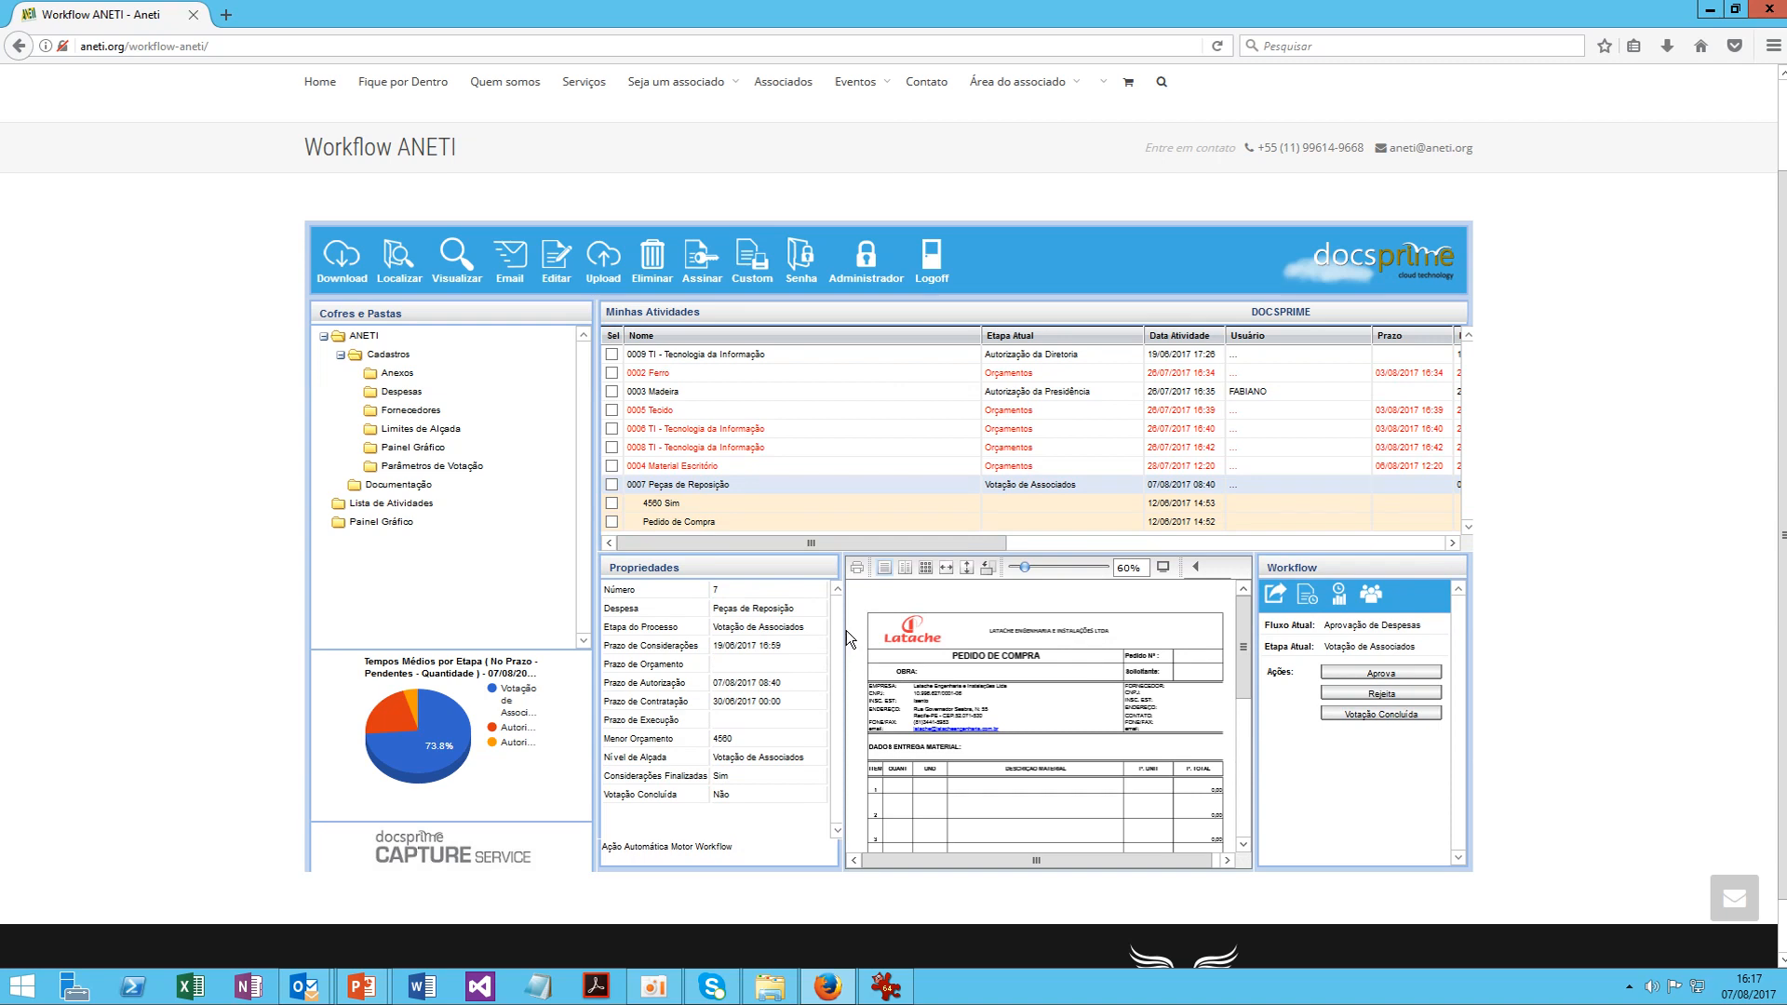
pyautogui.moveTo(842, 635); pyautogui.dragTo(777, 646)
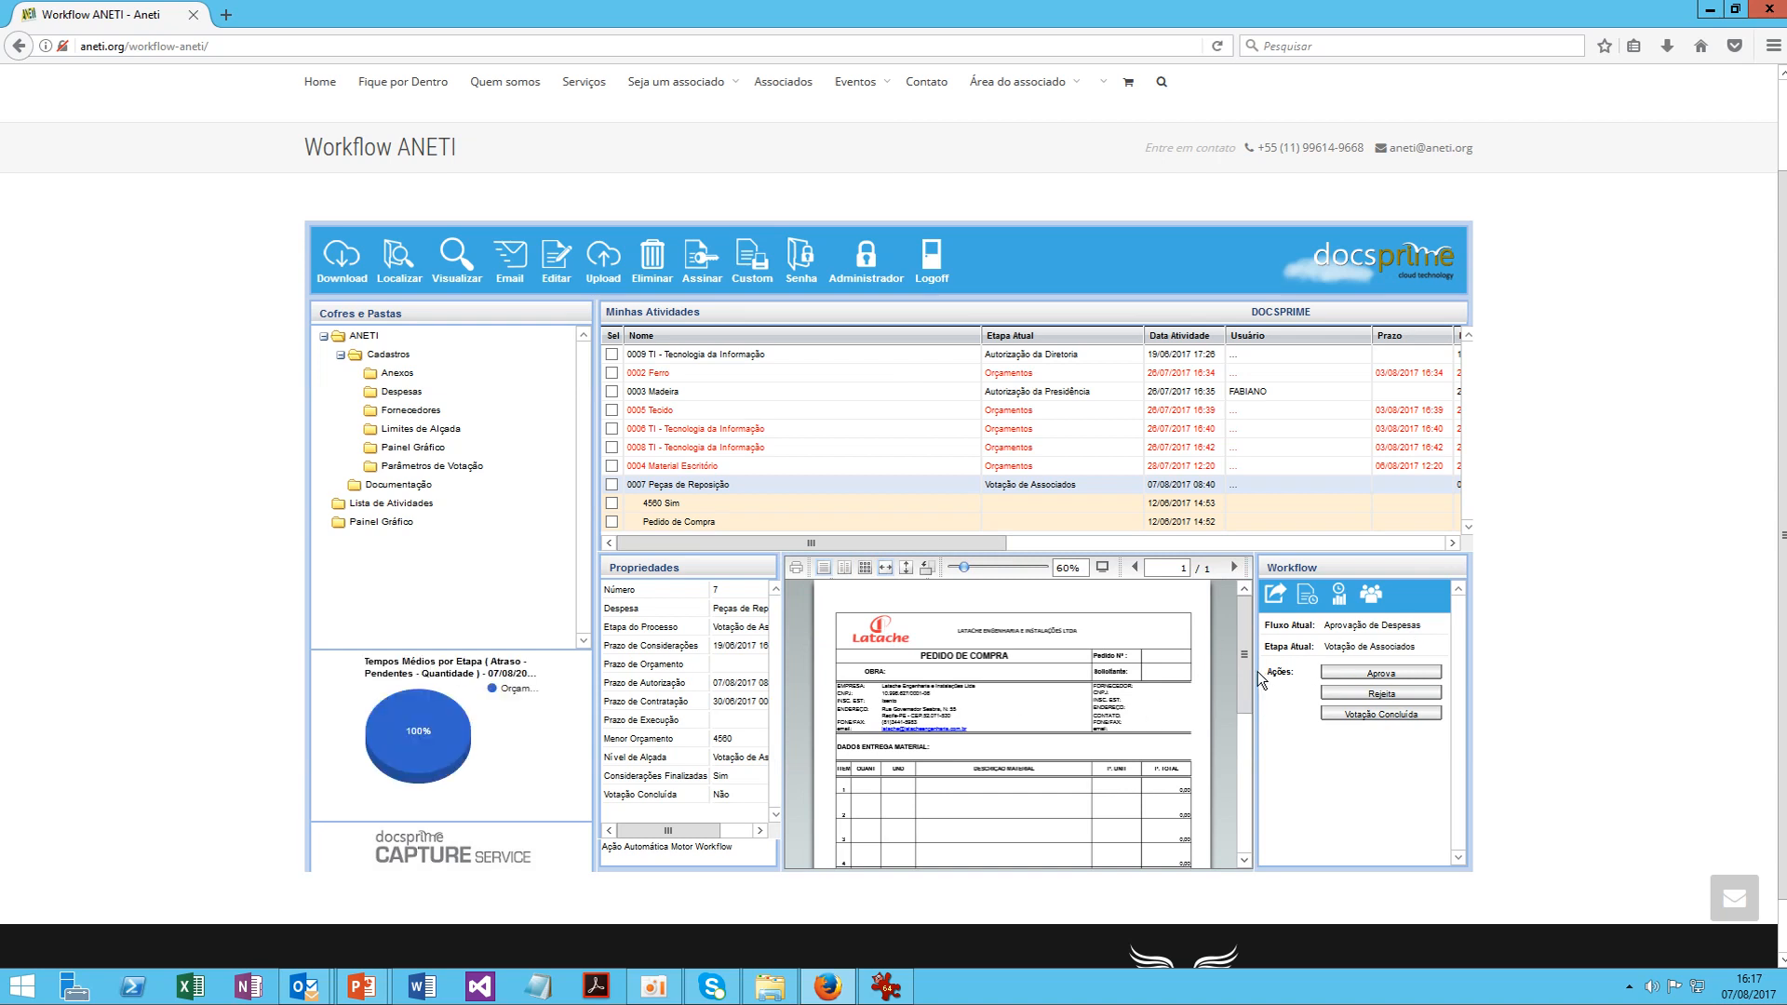
pyautogui.moveTo(1257, 670); pyautogui.dragTo(1310, 669)
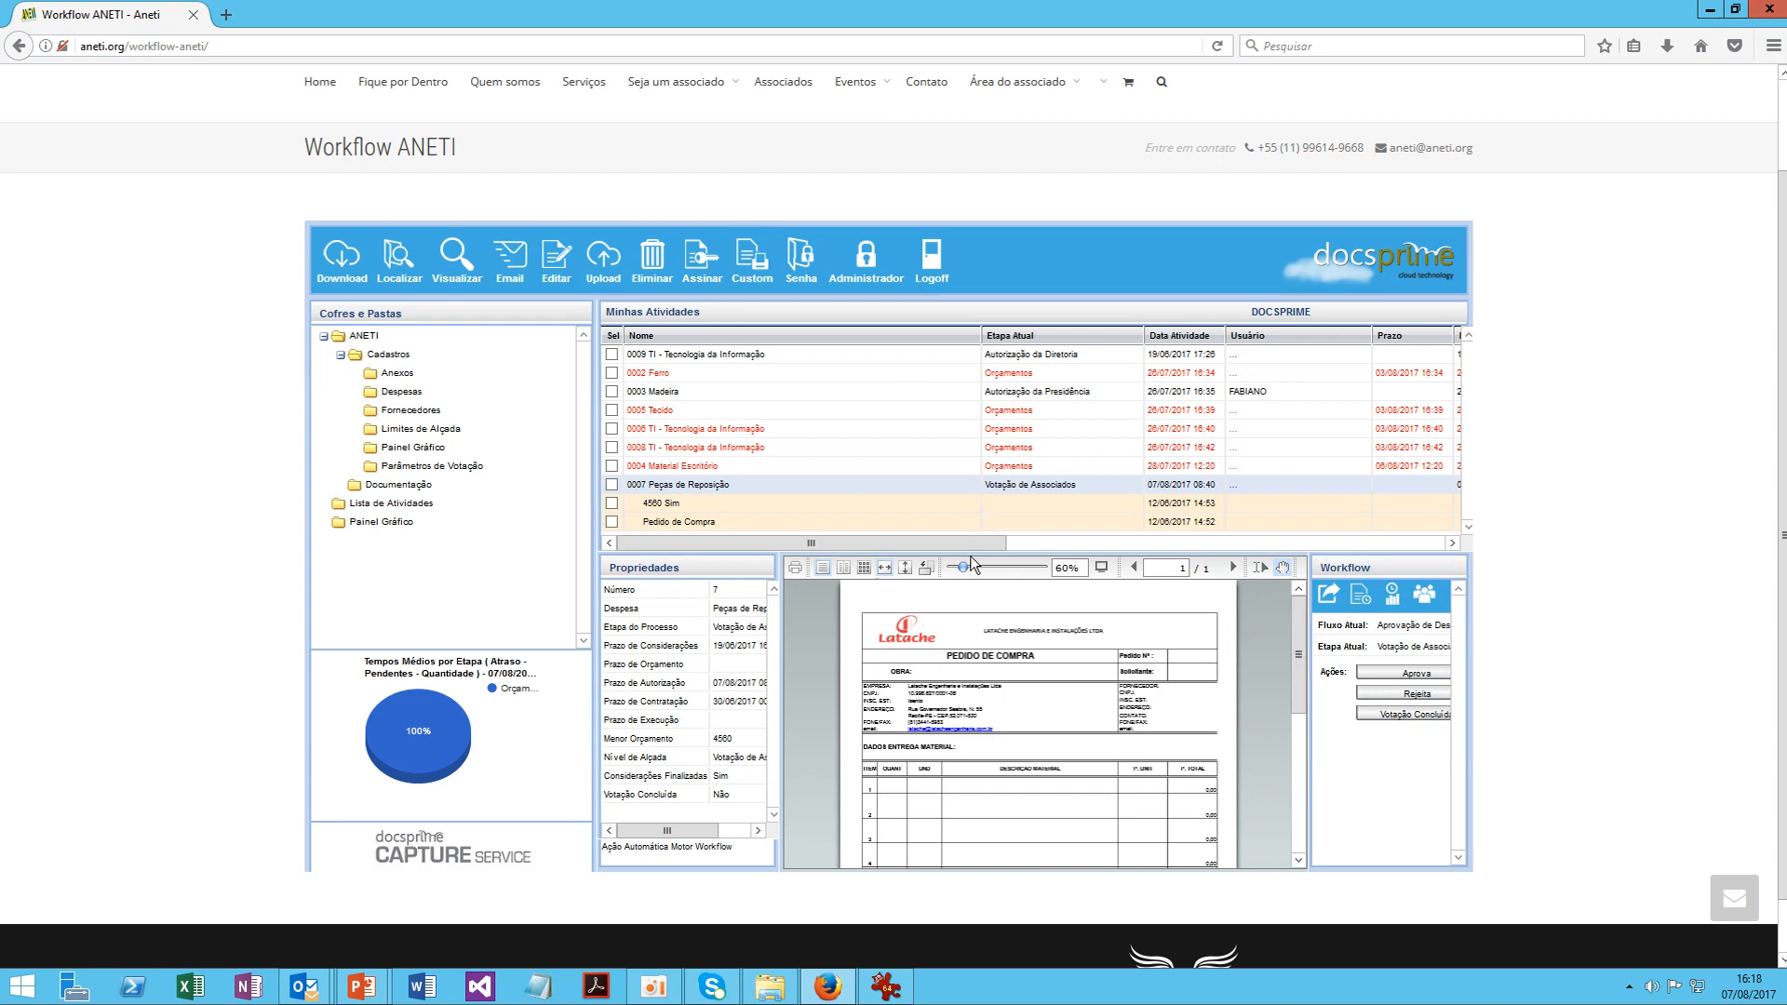
pyautogui.click(885, 569)
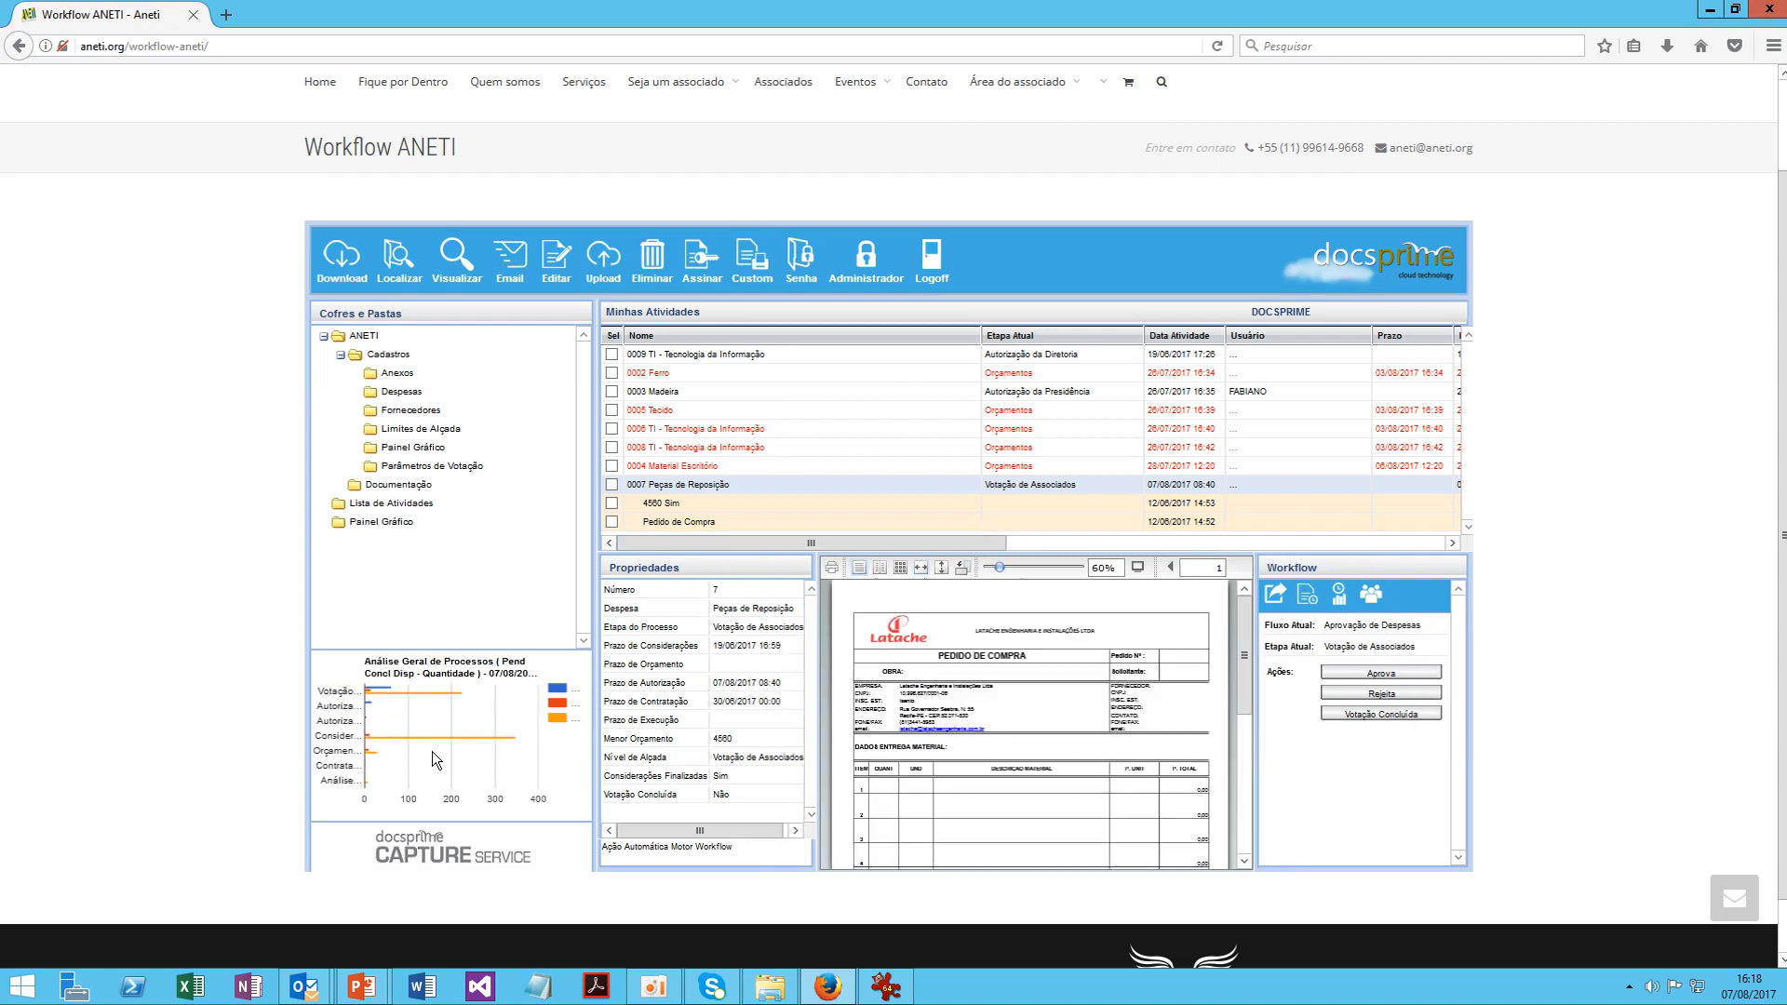
# Open the flow participants definition for the Votação de Associados stage of 0007 Peças de Reposição
pyautogui.click(577, 700)
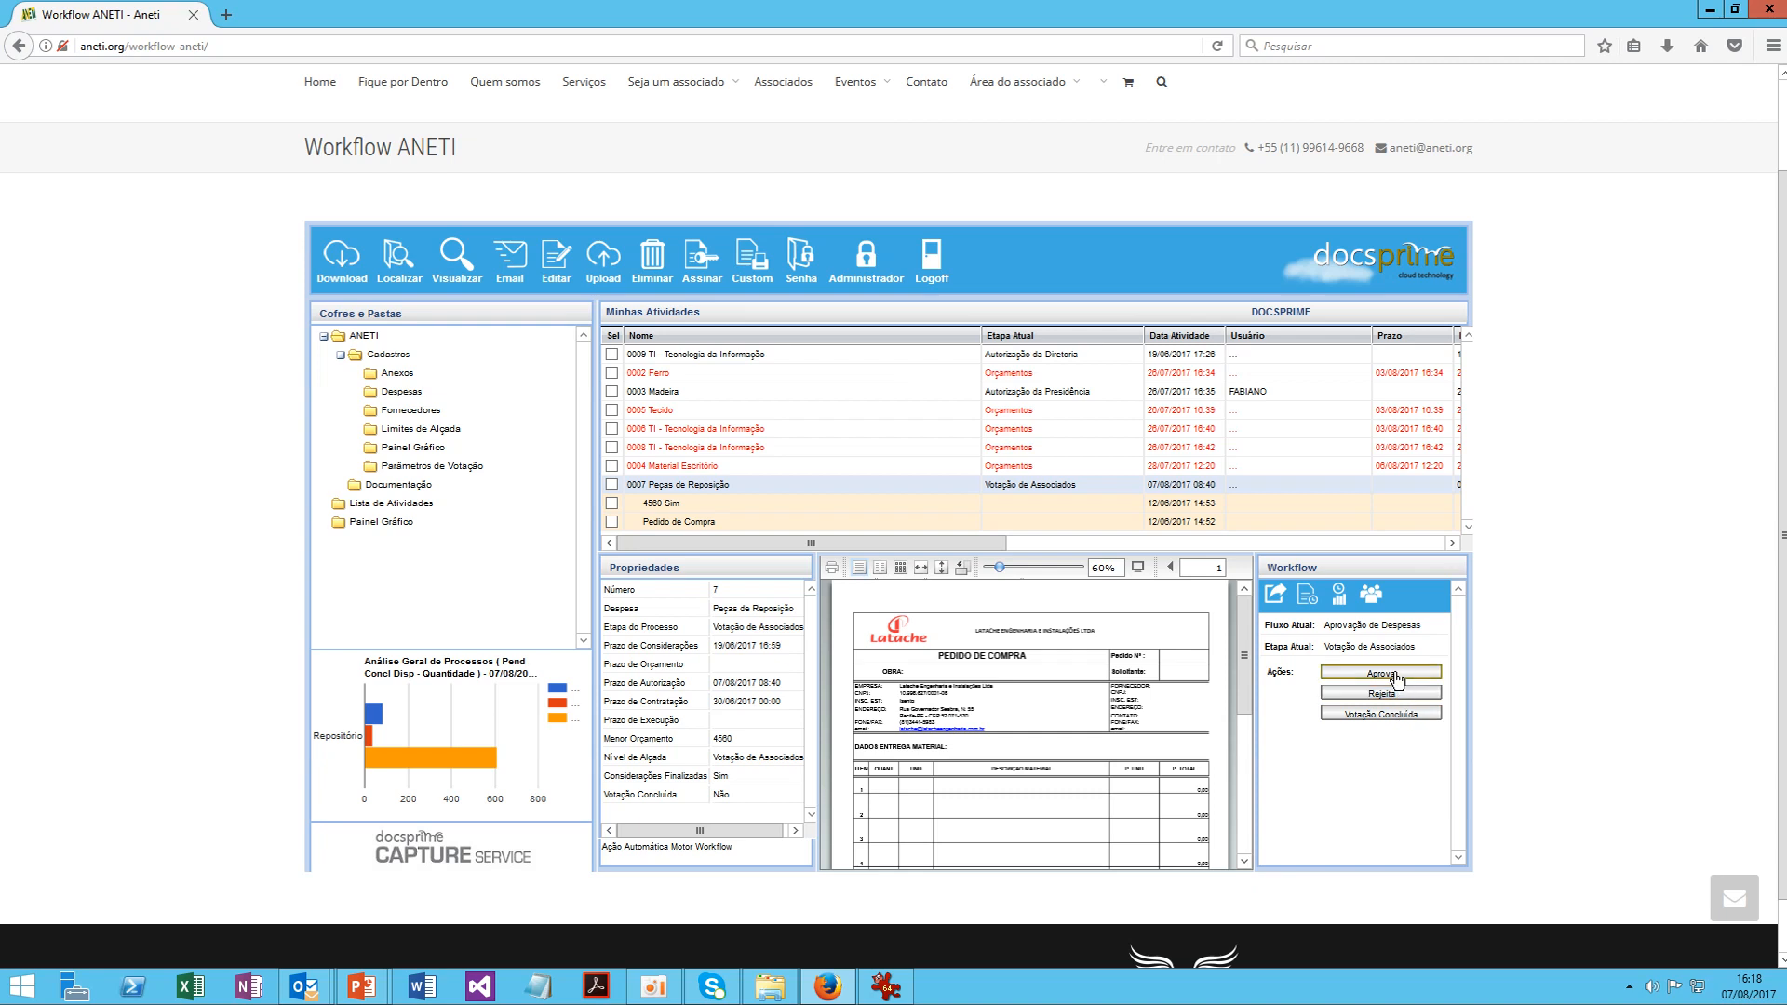
pyautogui.click(1373, 597)
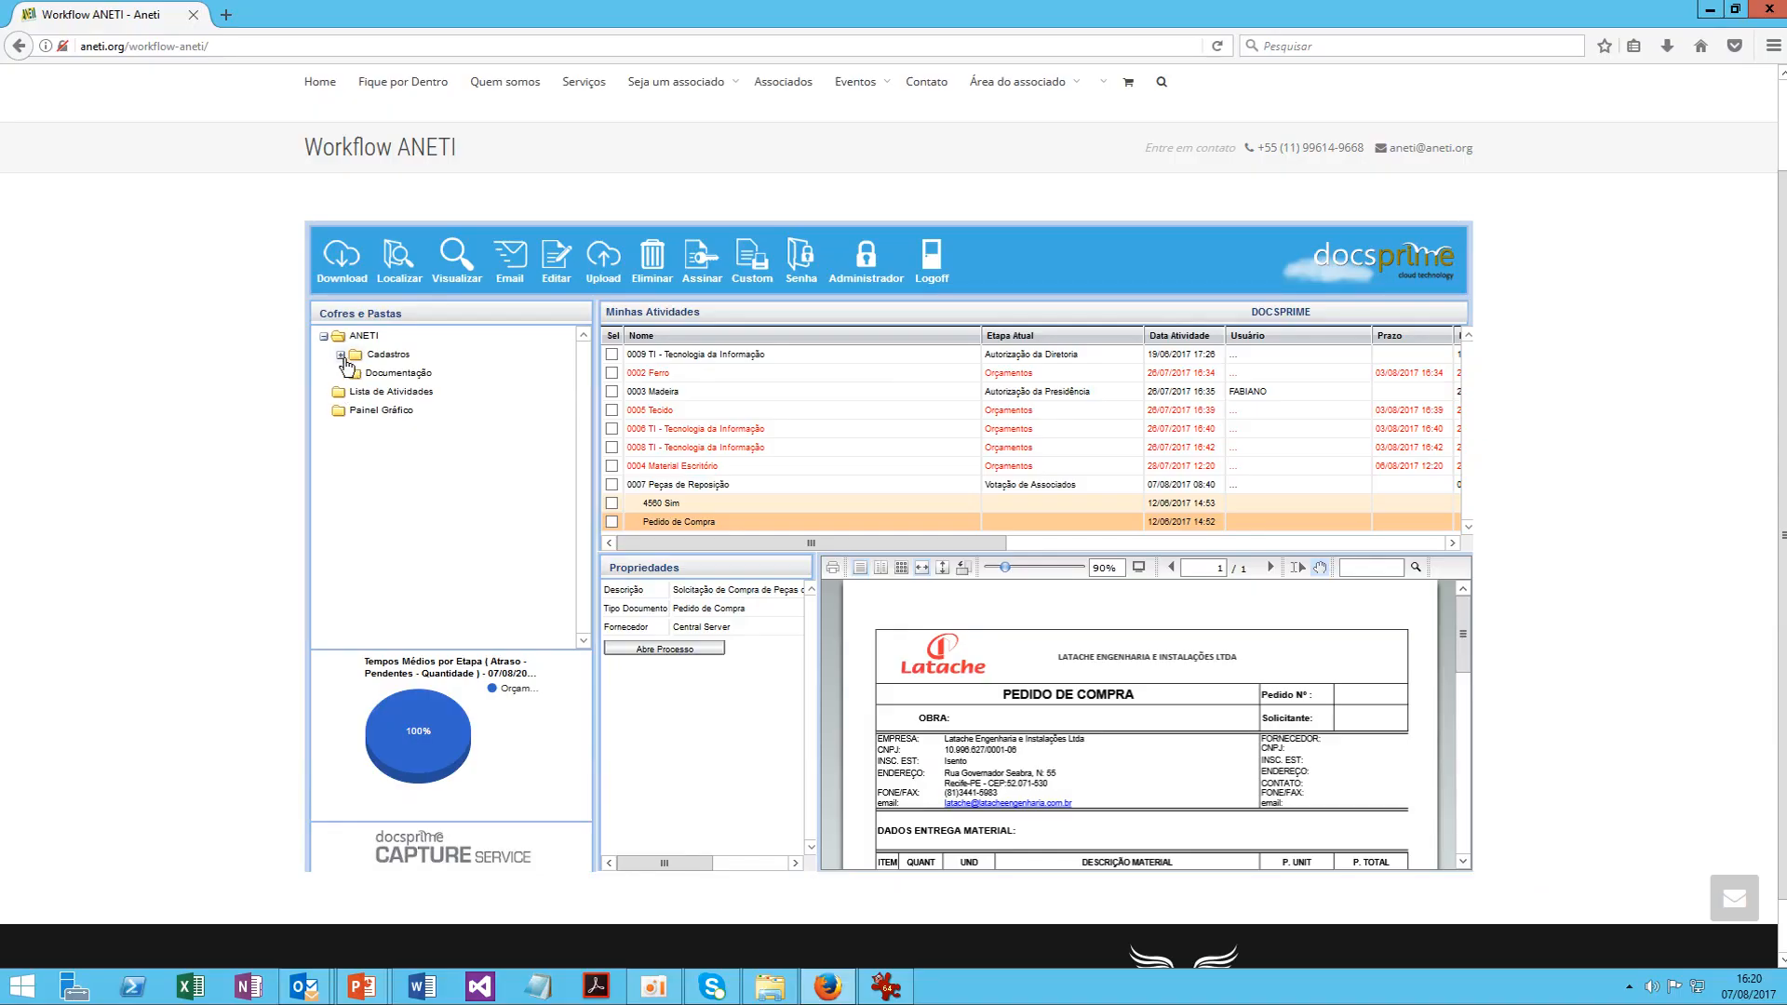
# Expand Cadastros and review the records in the Anexos, Despesas and Fornecedores folders, showing the properties of supplier Berneck
pyautogui.click(343, 359)
pyautogui.click(398, 373)
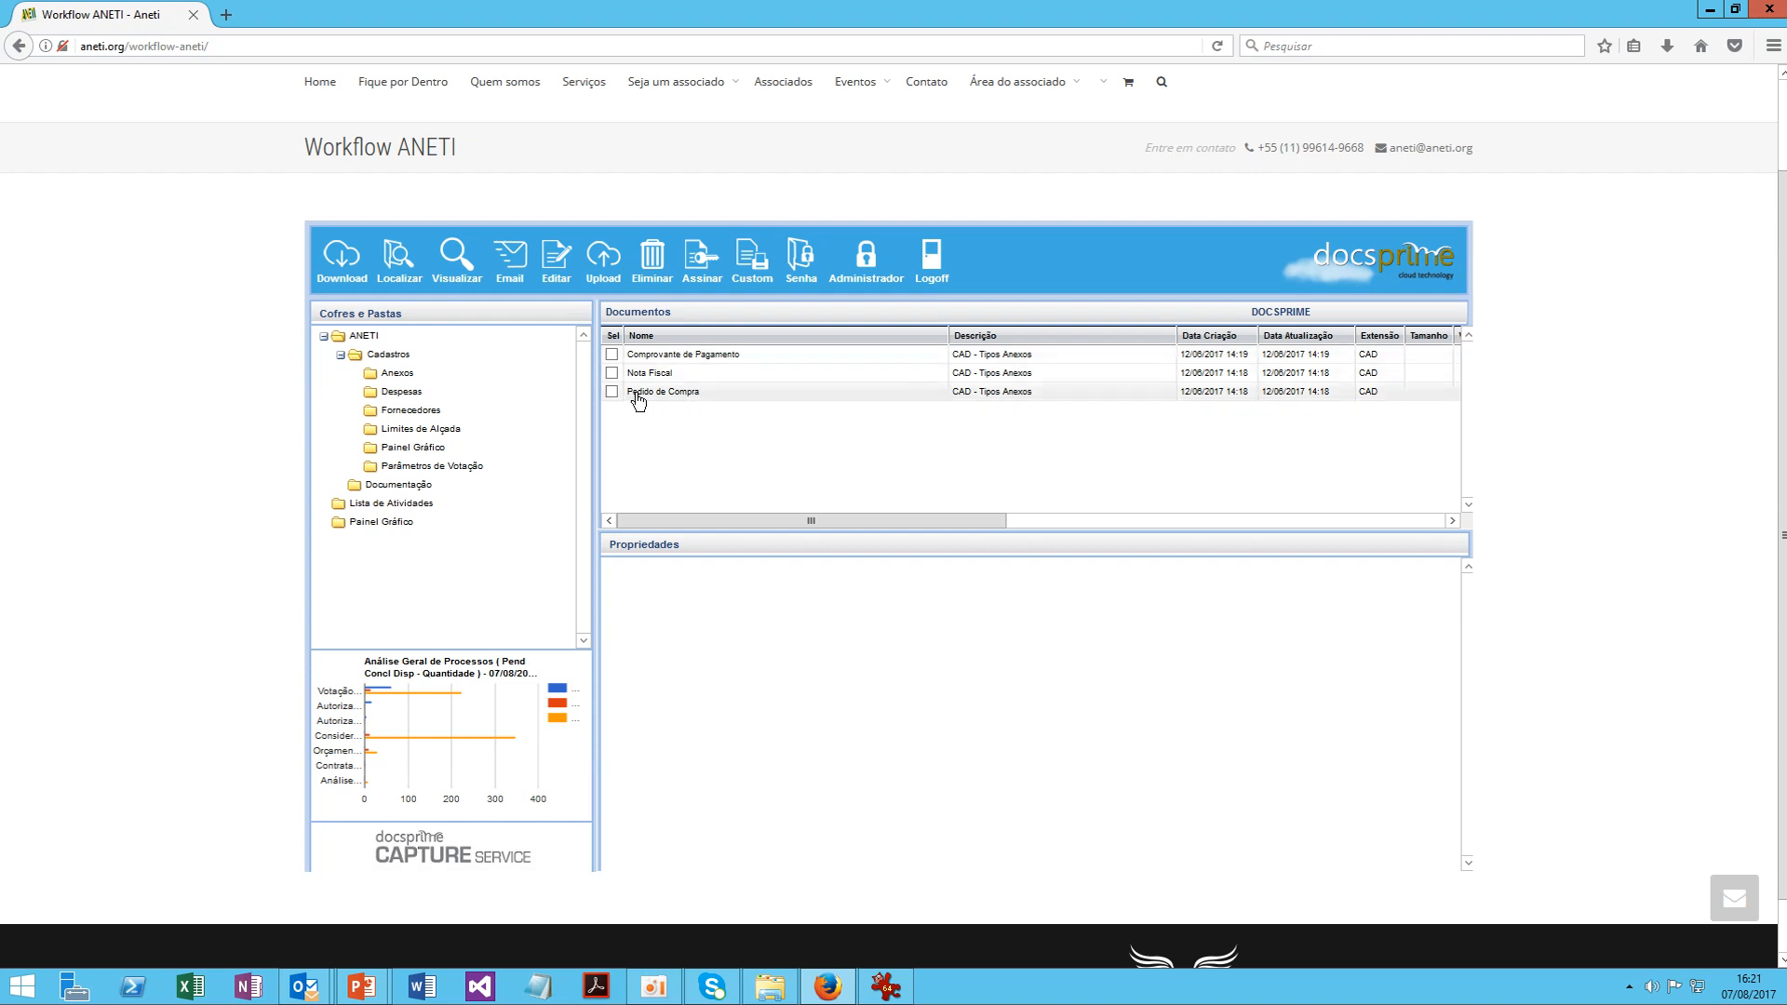
pyautogui.click(407, 391)
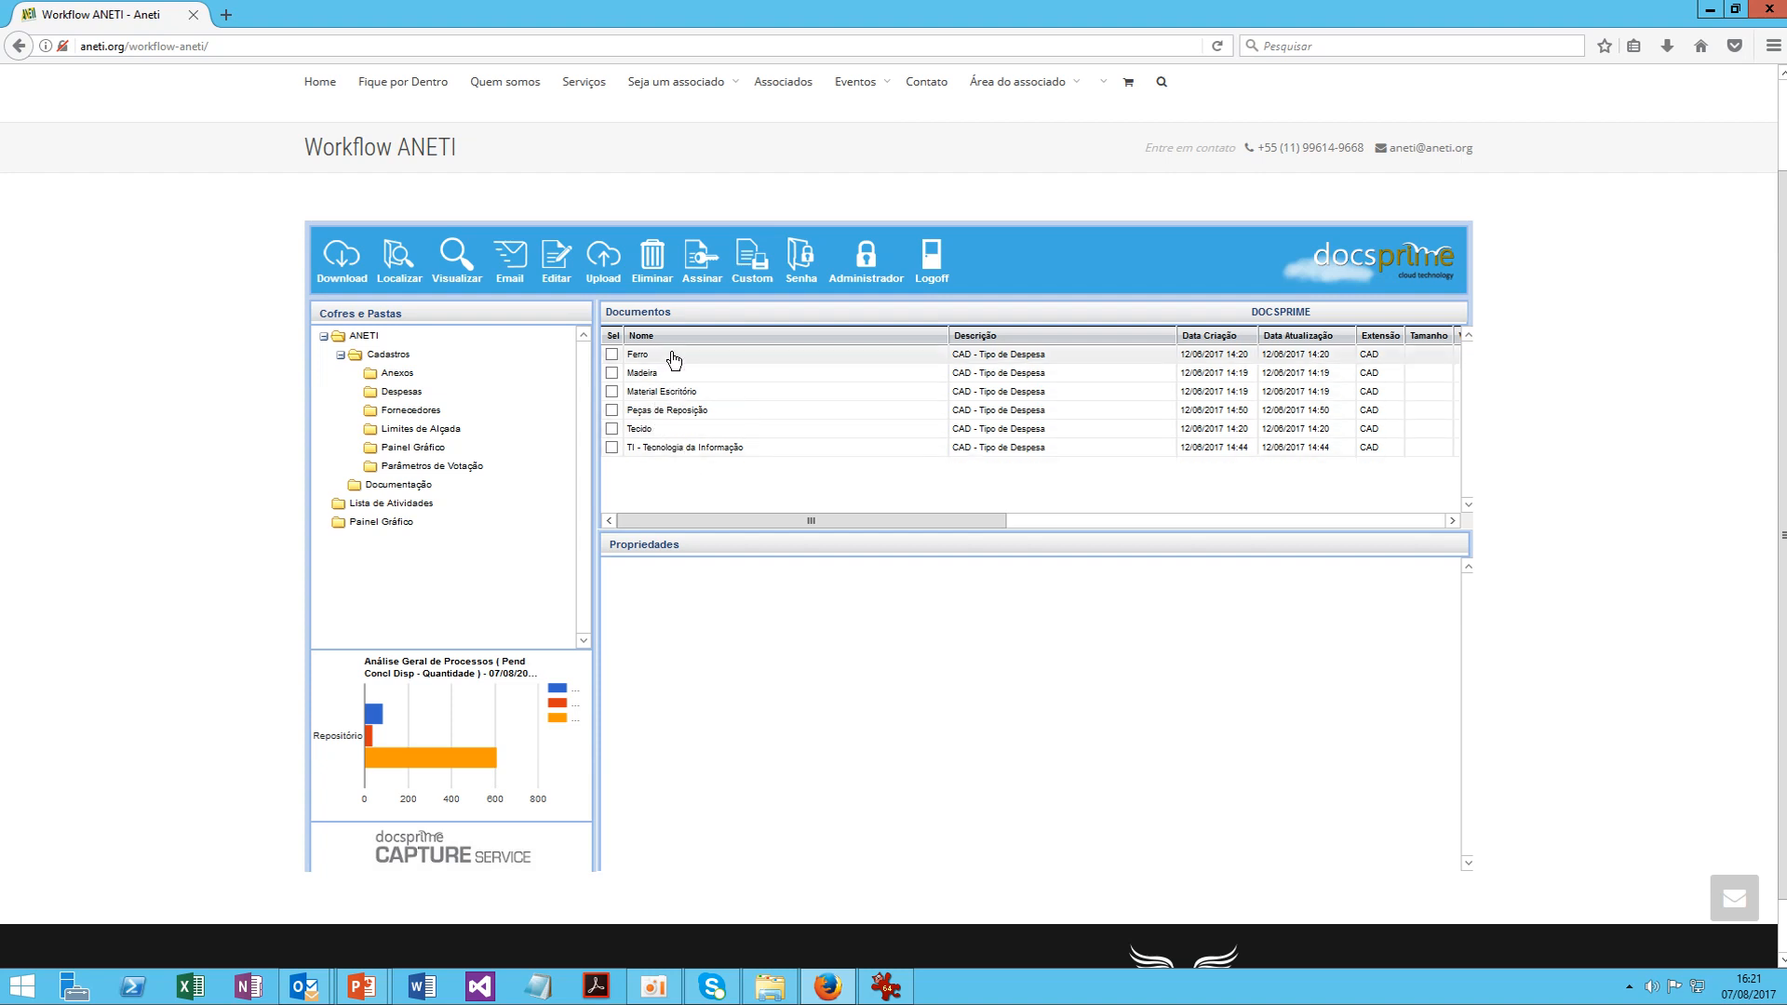
pyautogui.click(413, 414)
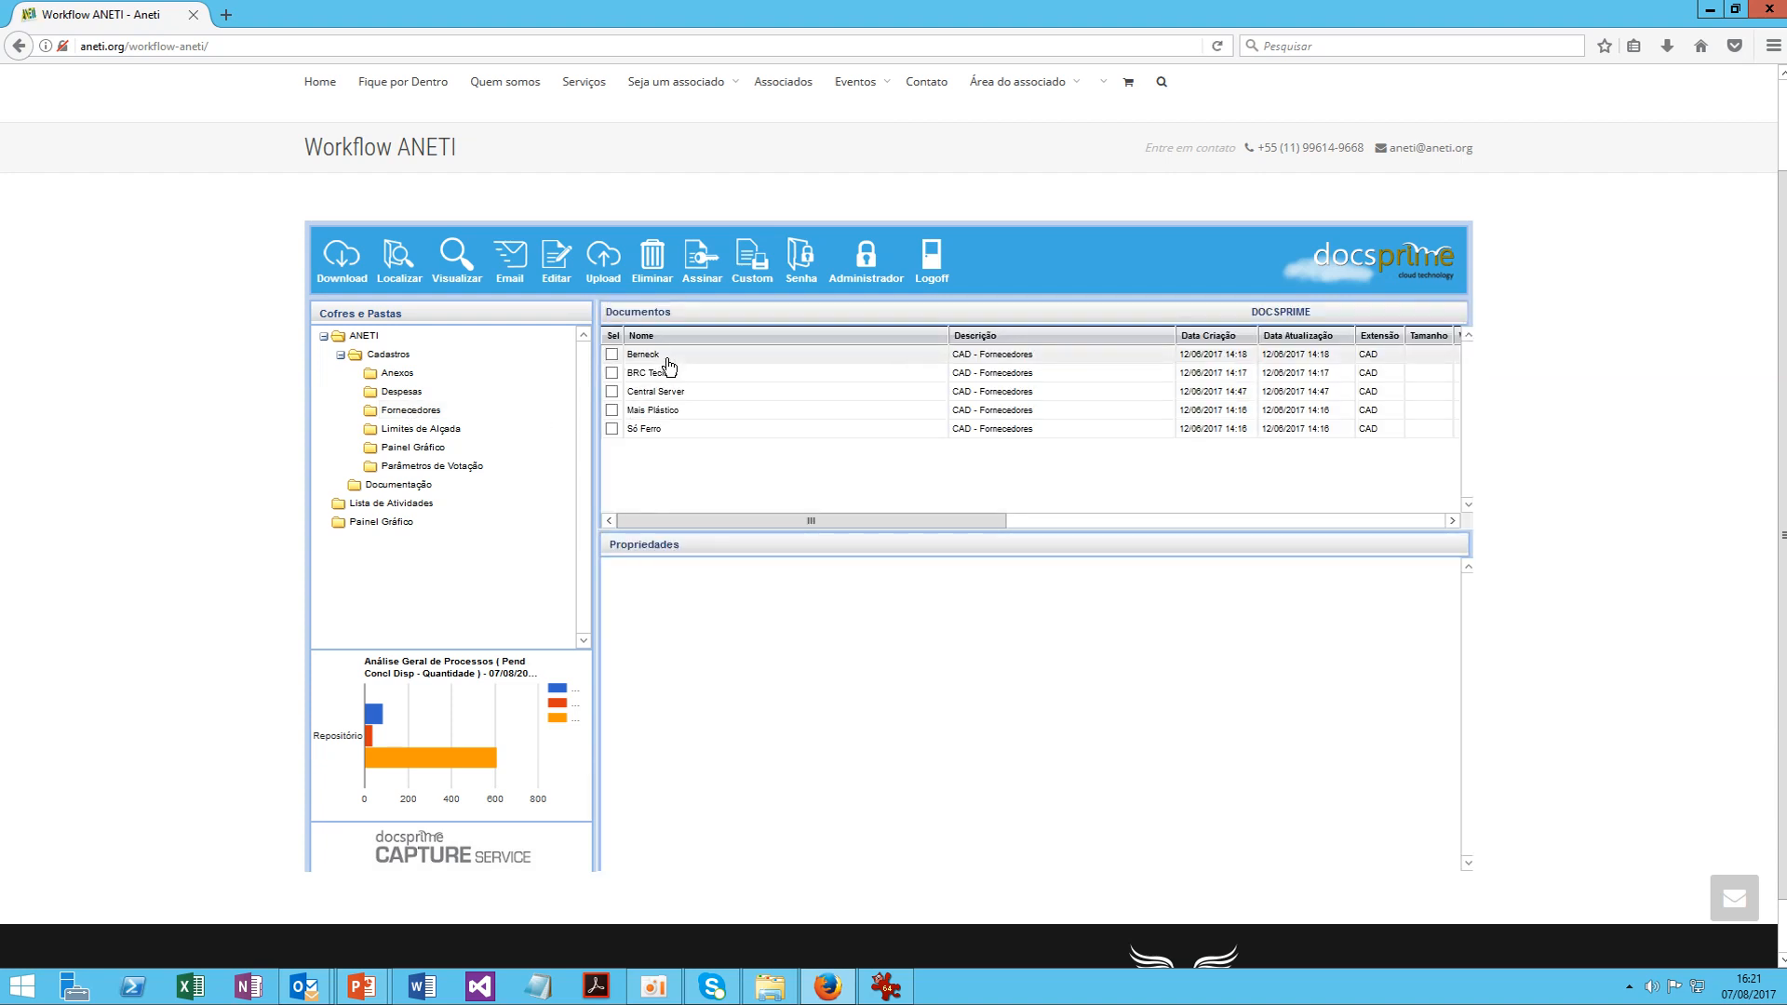
pyautogui.click(666, 358)
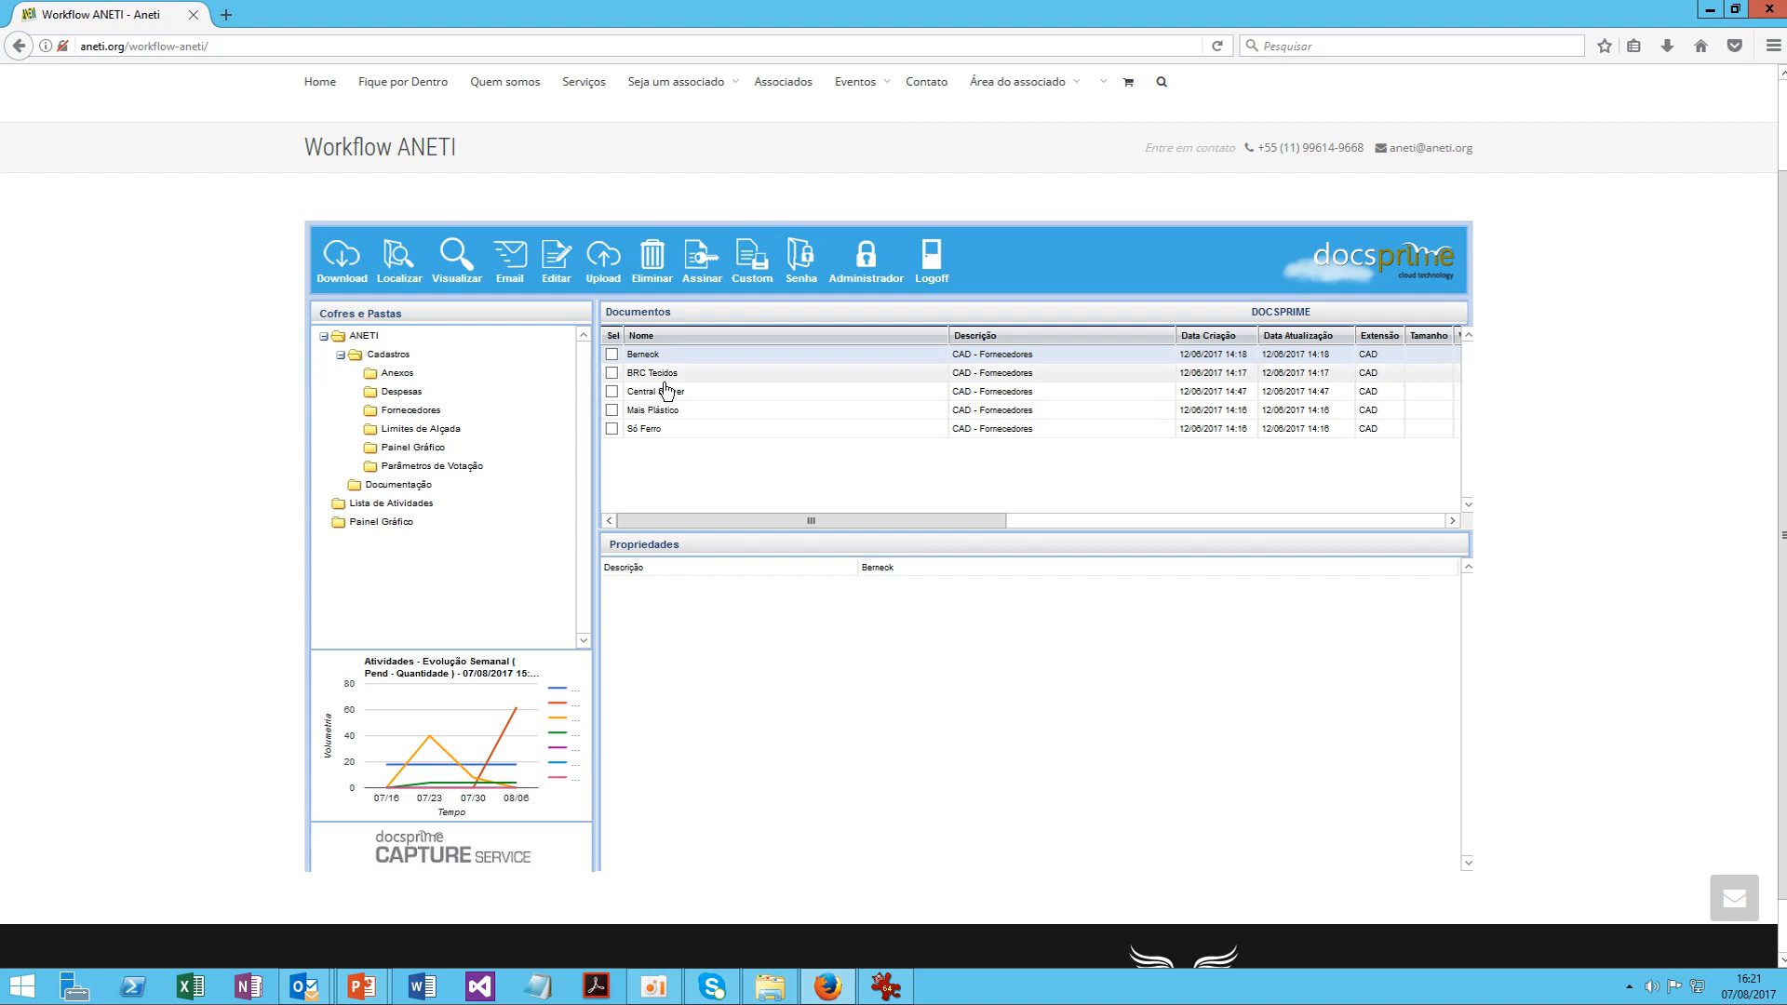
# Open the Limites de Alçada folder and review the properties of the 1000, 2000 and 99999 approval limit records
pyautogui.click(424, 430)
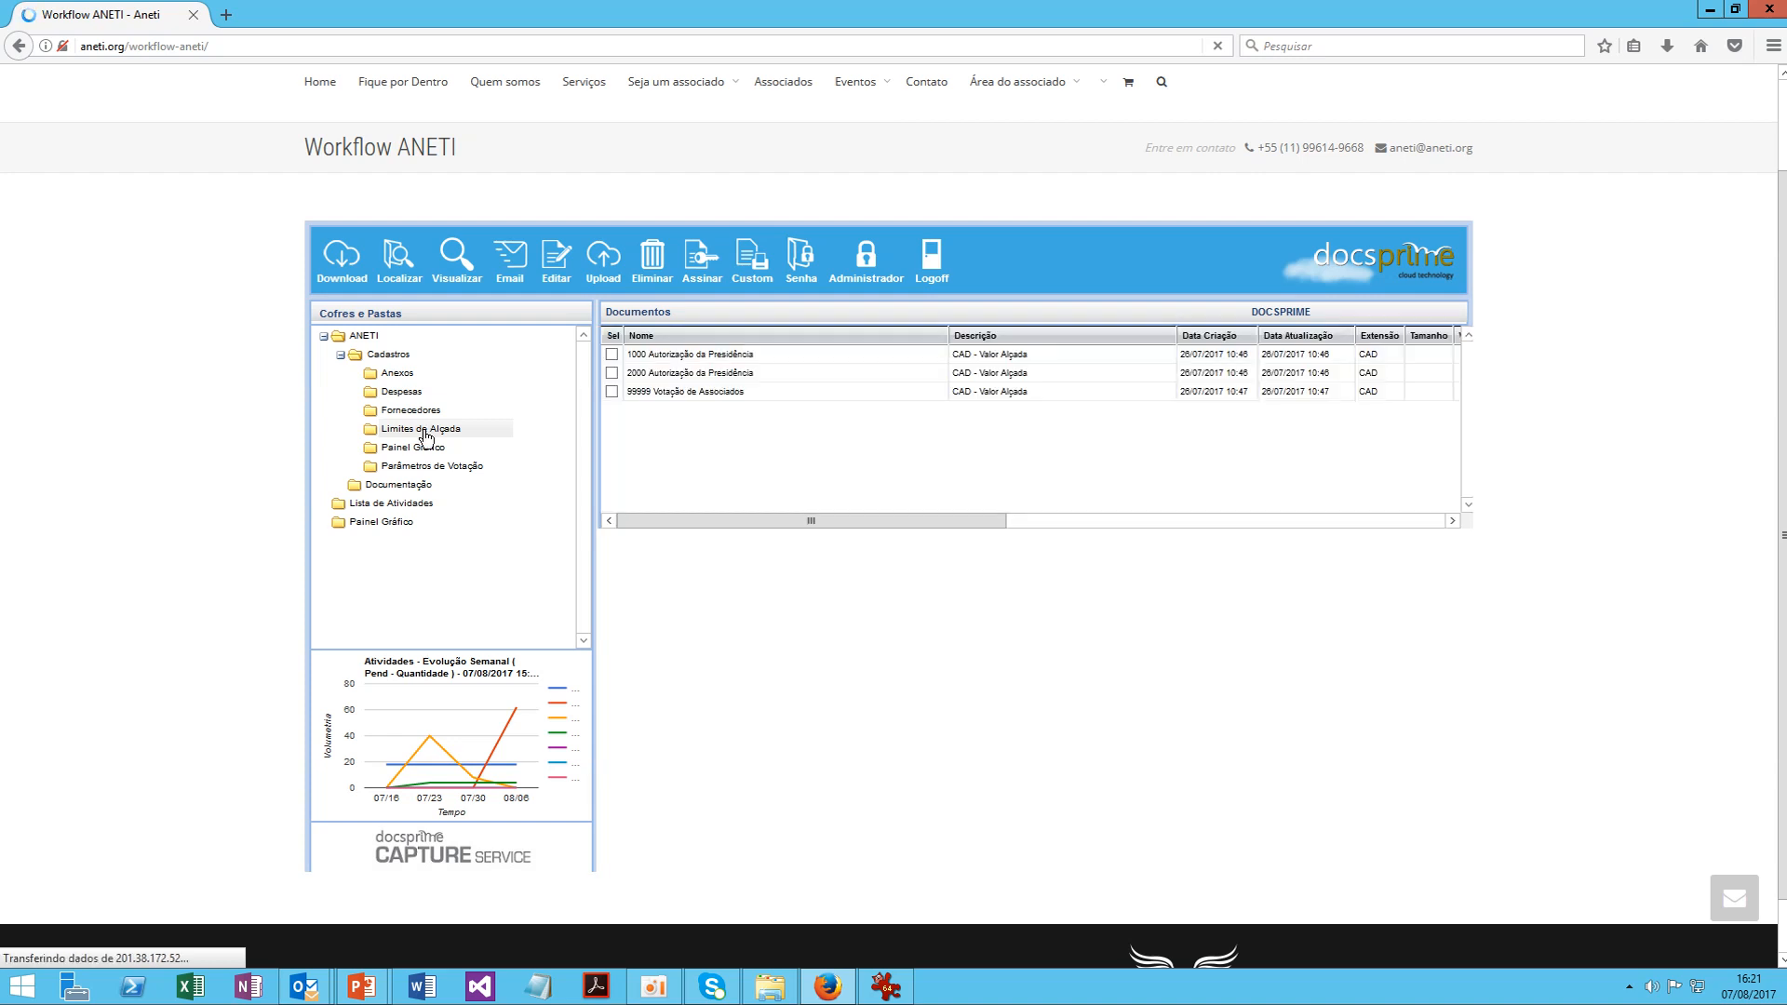
pyautogui.click(707, 361)
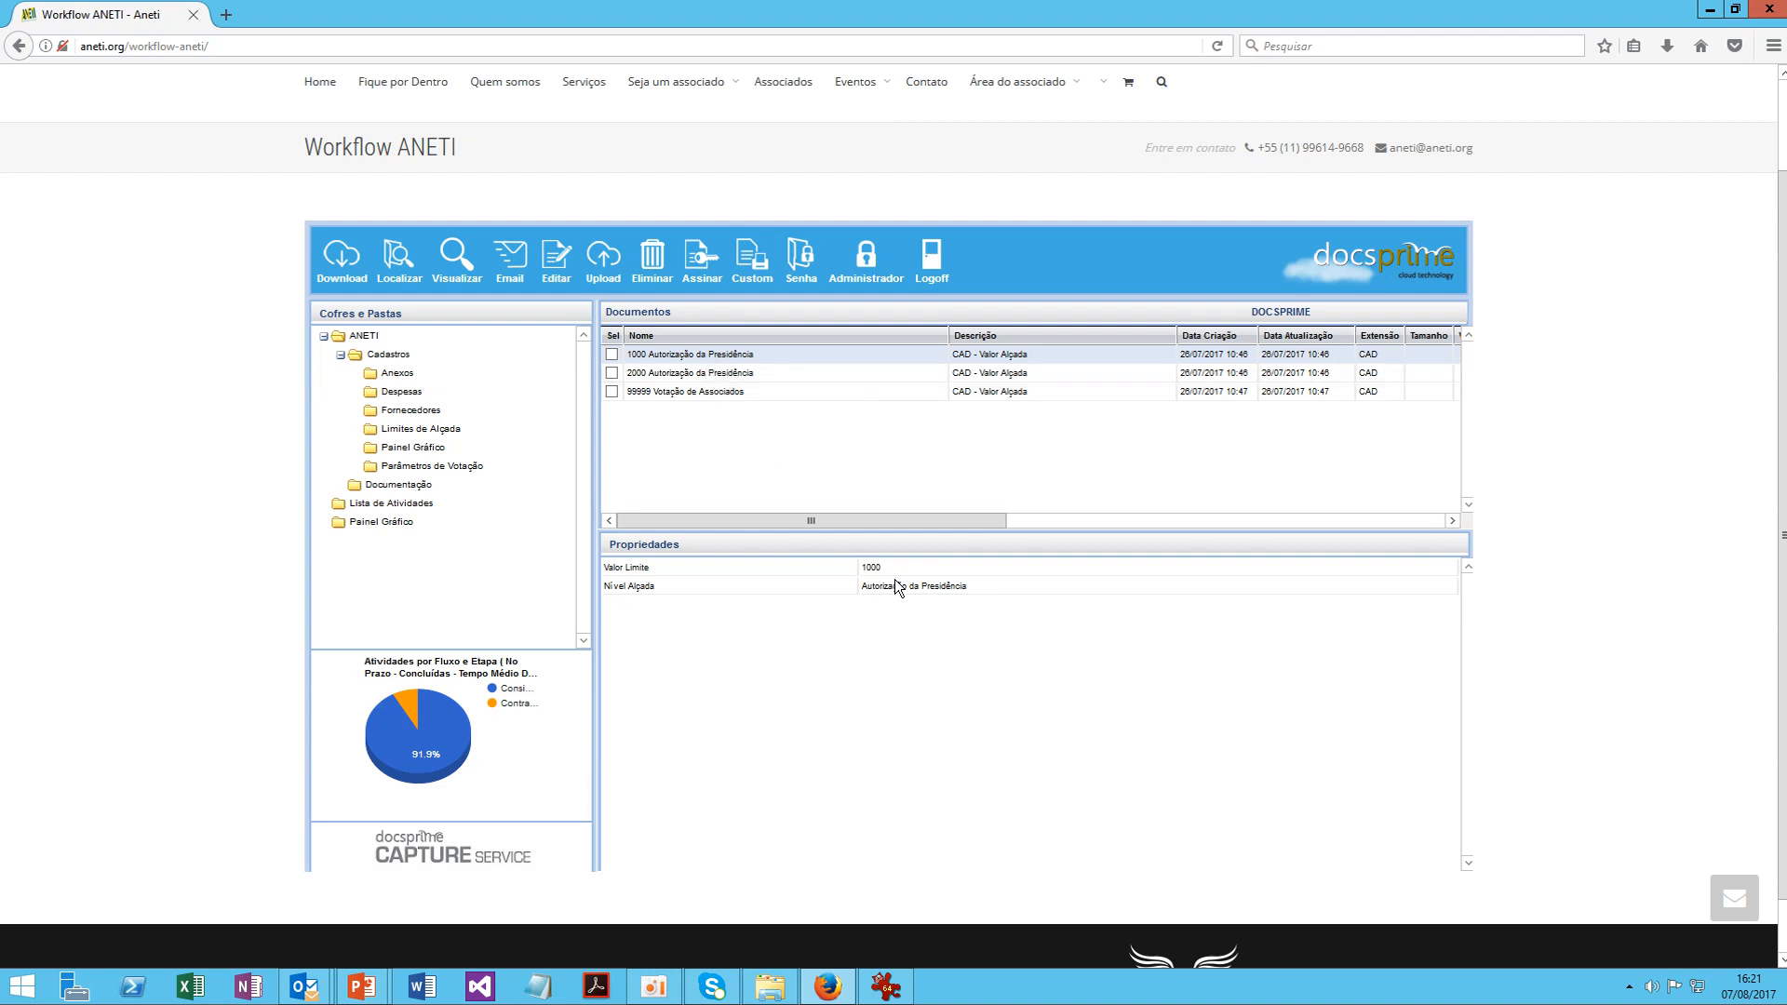
pyautogui.click(689, 377)
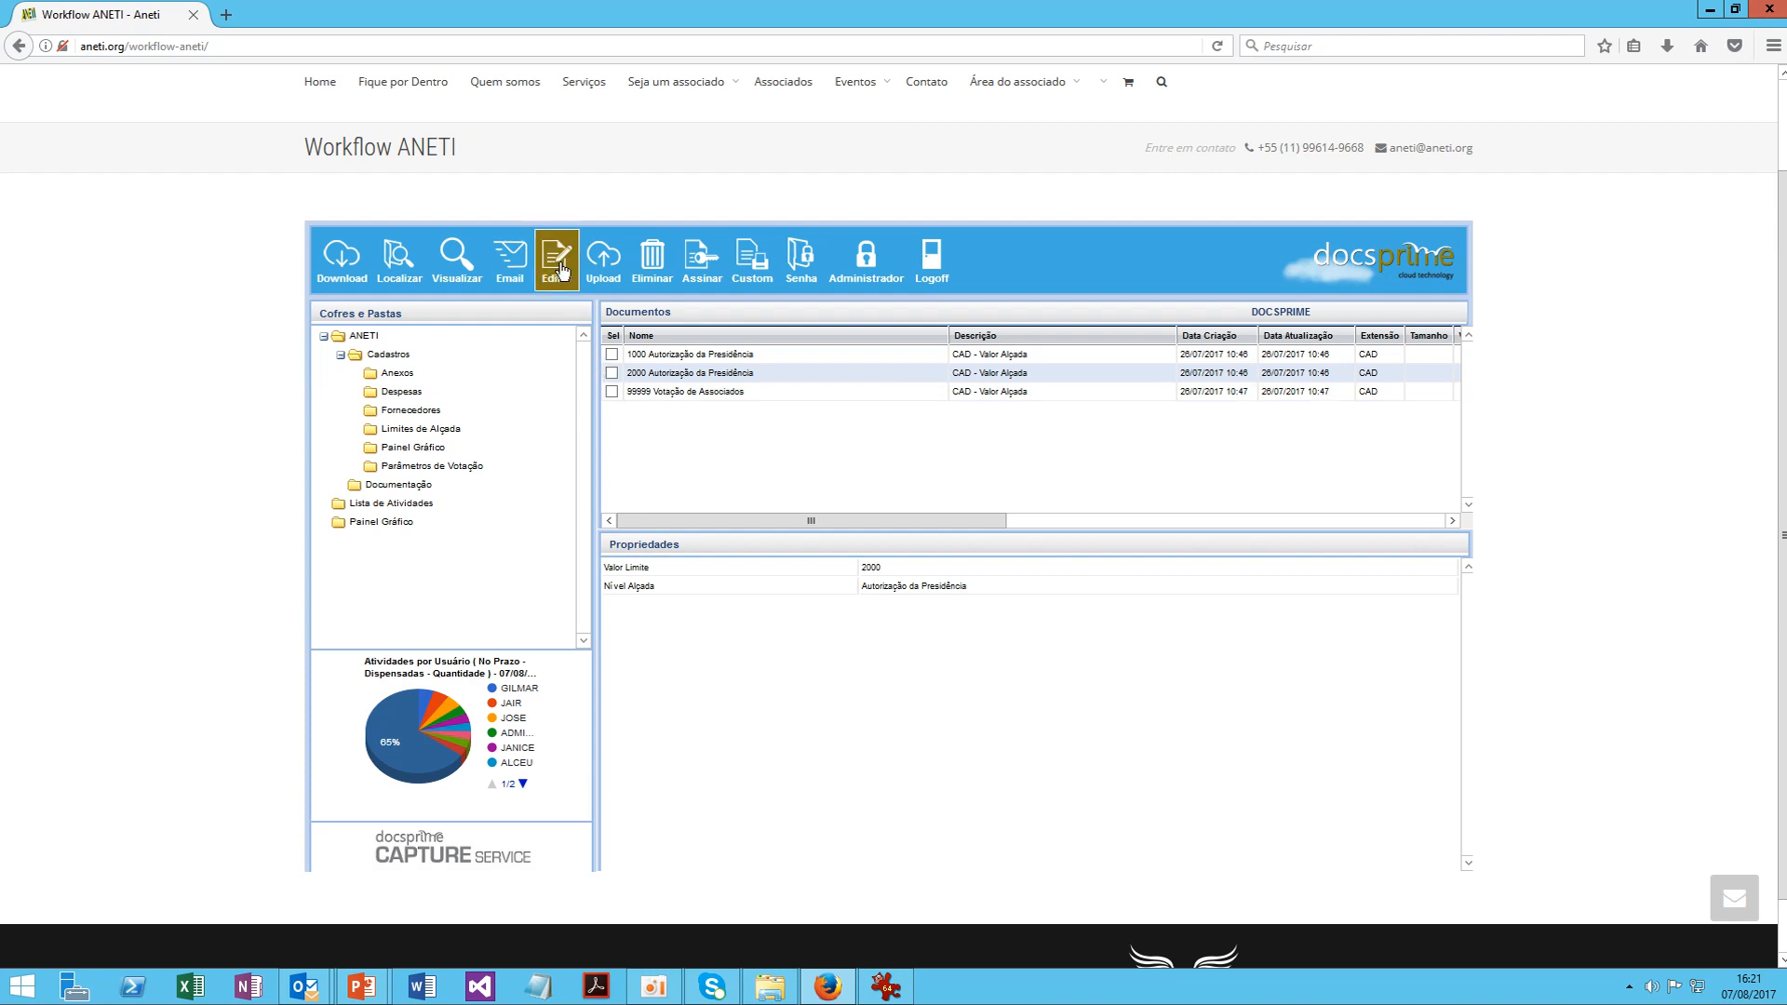
pyautogui.click(711, 395)
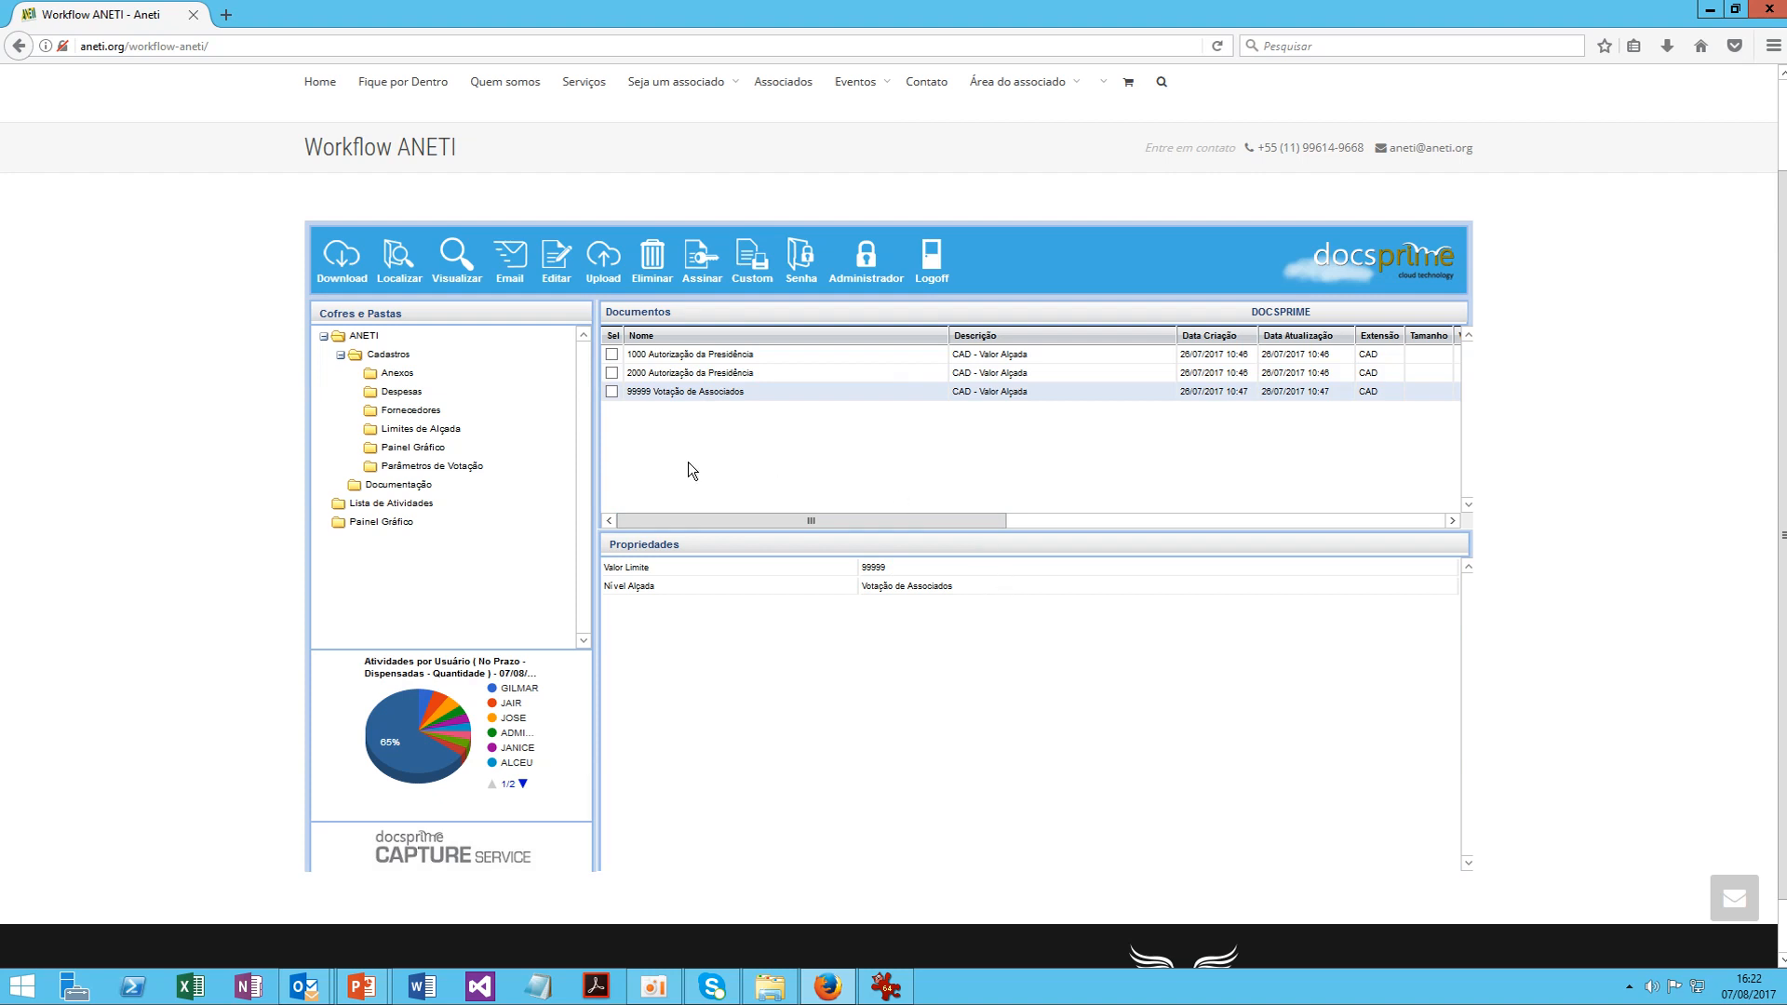
pyautogui.click(730, 357)
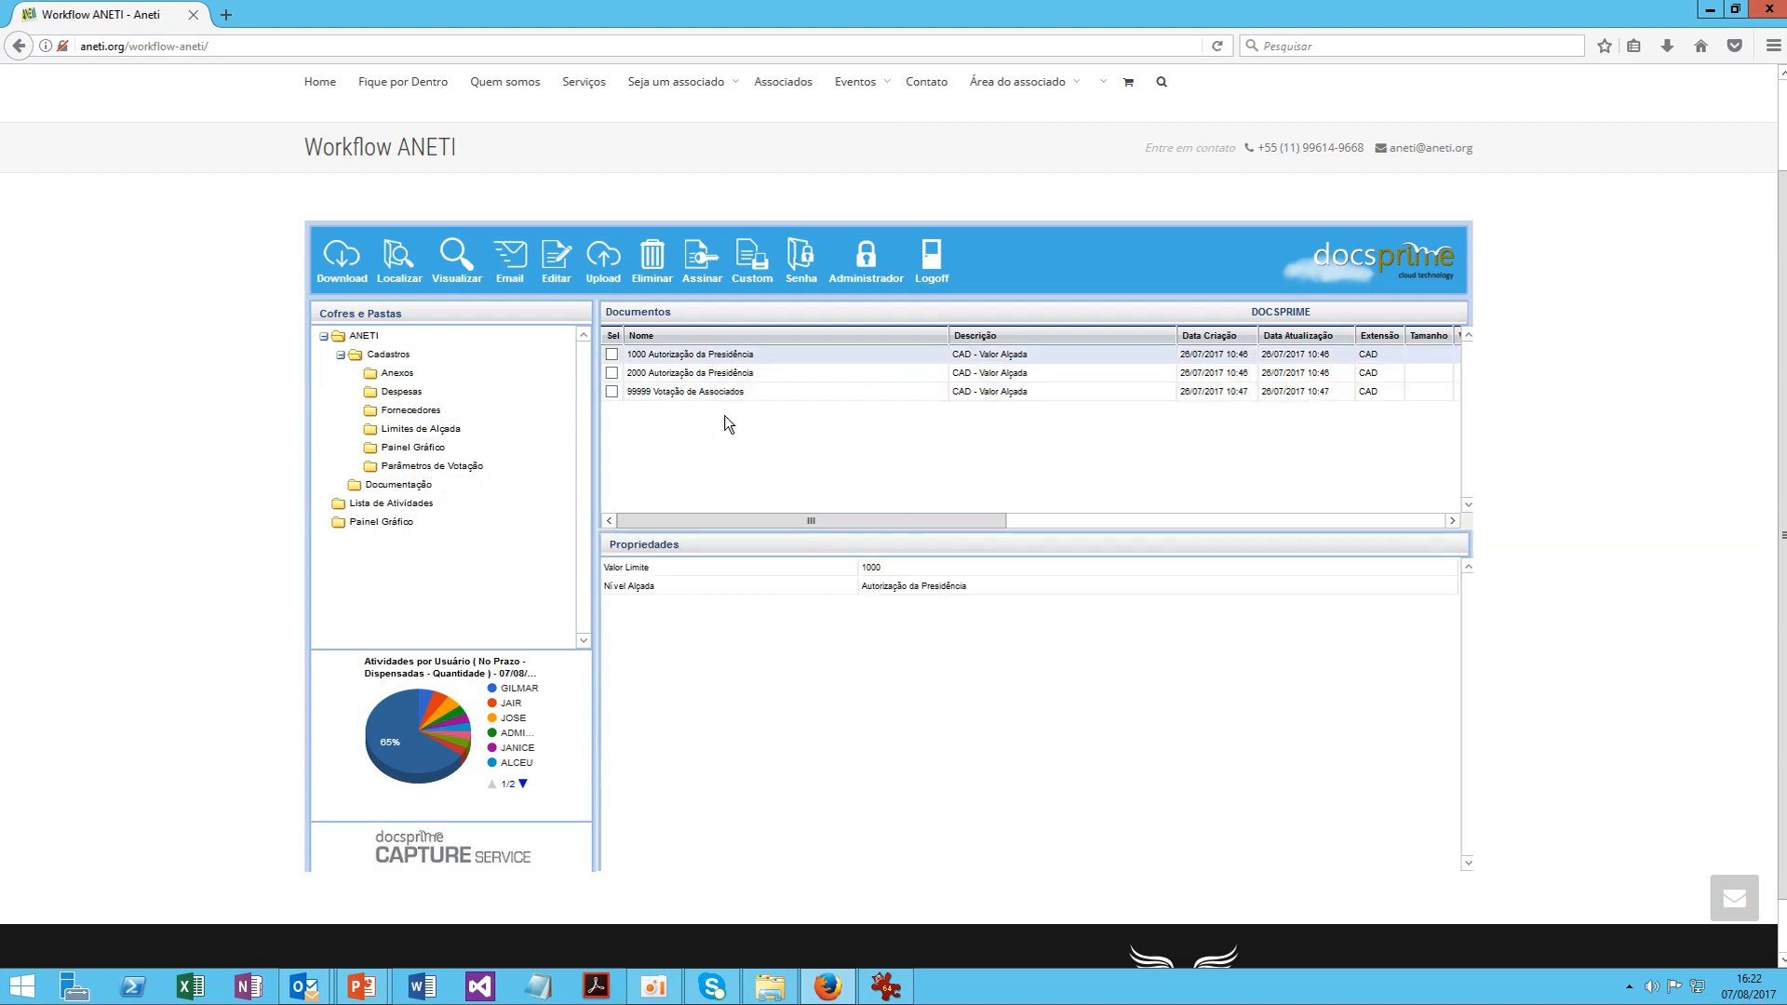
# Review the Resumo de Atividades chart definition in Cadastros' Painel Gráfico folder and the minimum votes record in Parâmetros de Votação
pyautogui.click(434, 454)
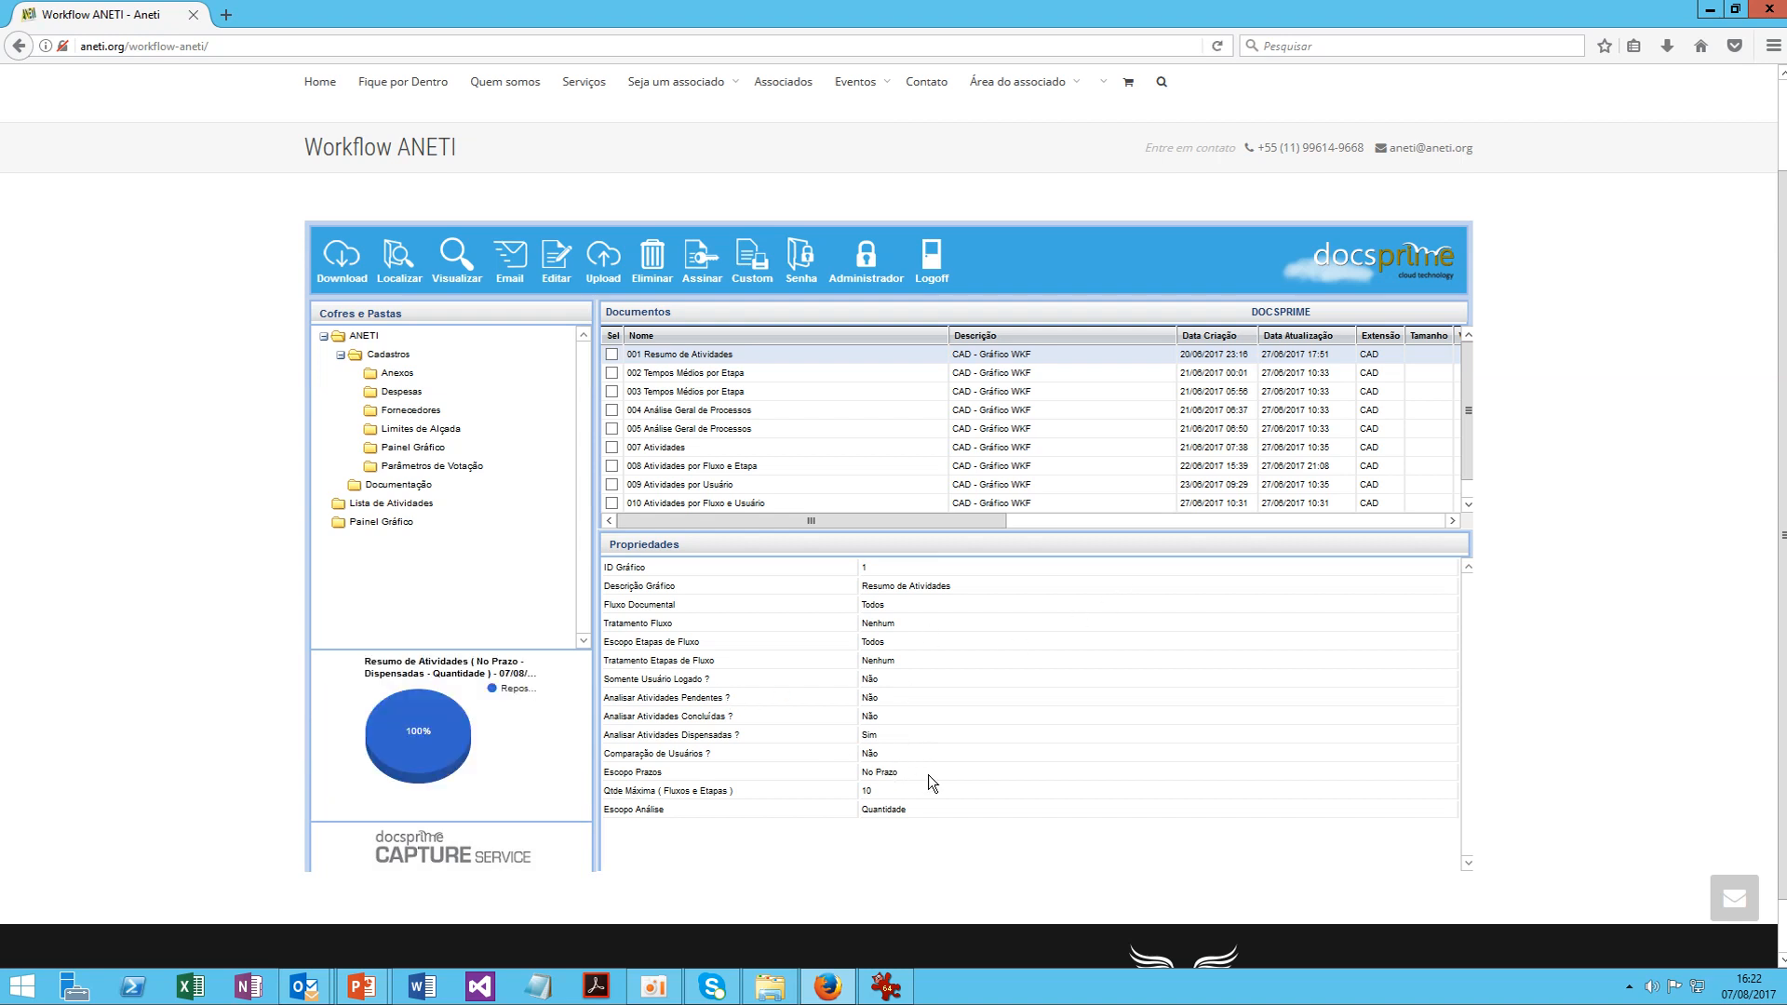
pyautogui.doubleClick(759, 357)
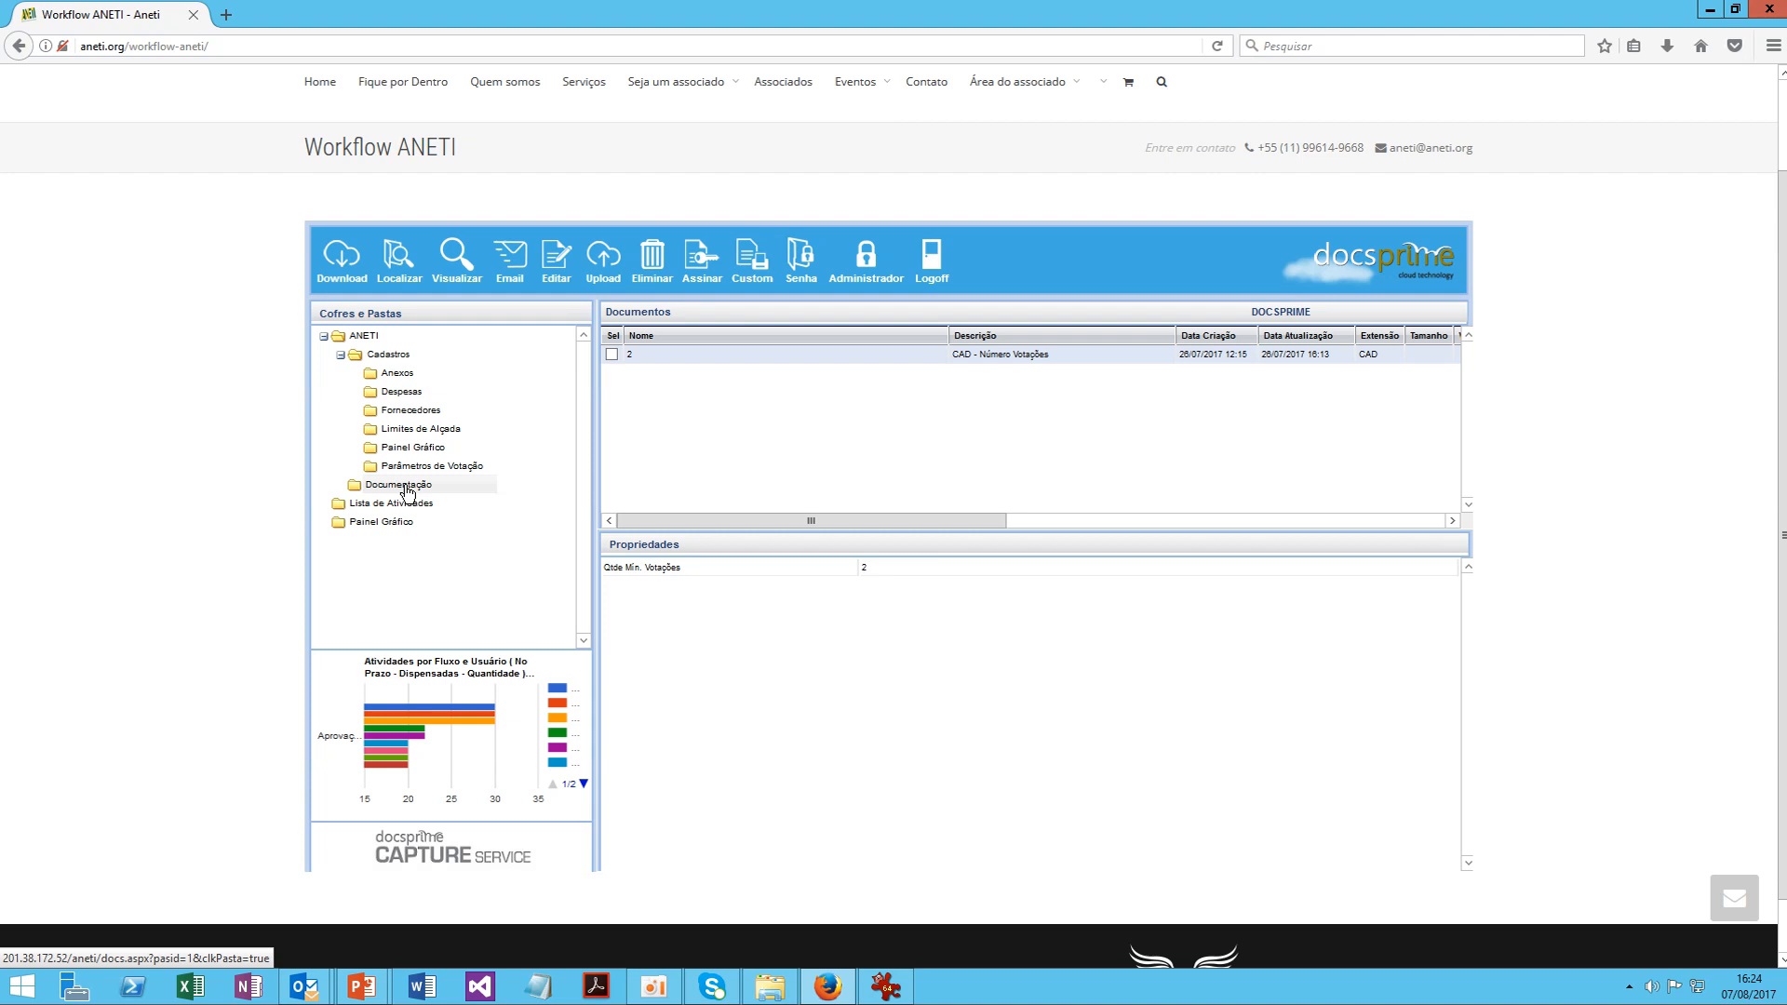
# Open the Documentação folder and start a new document upload with the type Despesas e Investimentos
pyautogui.click(405, 486)
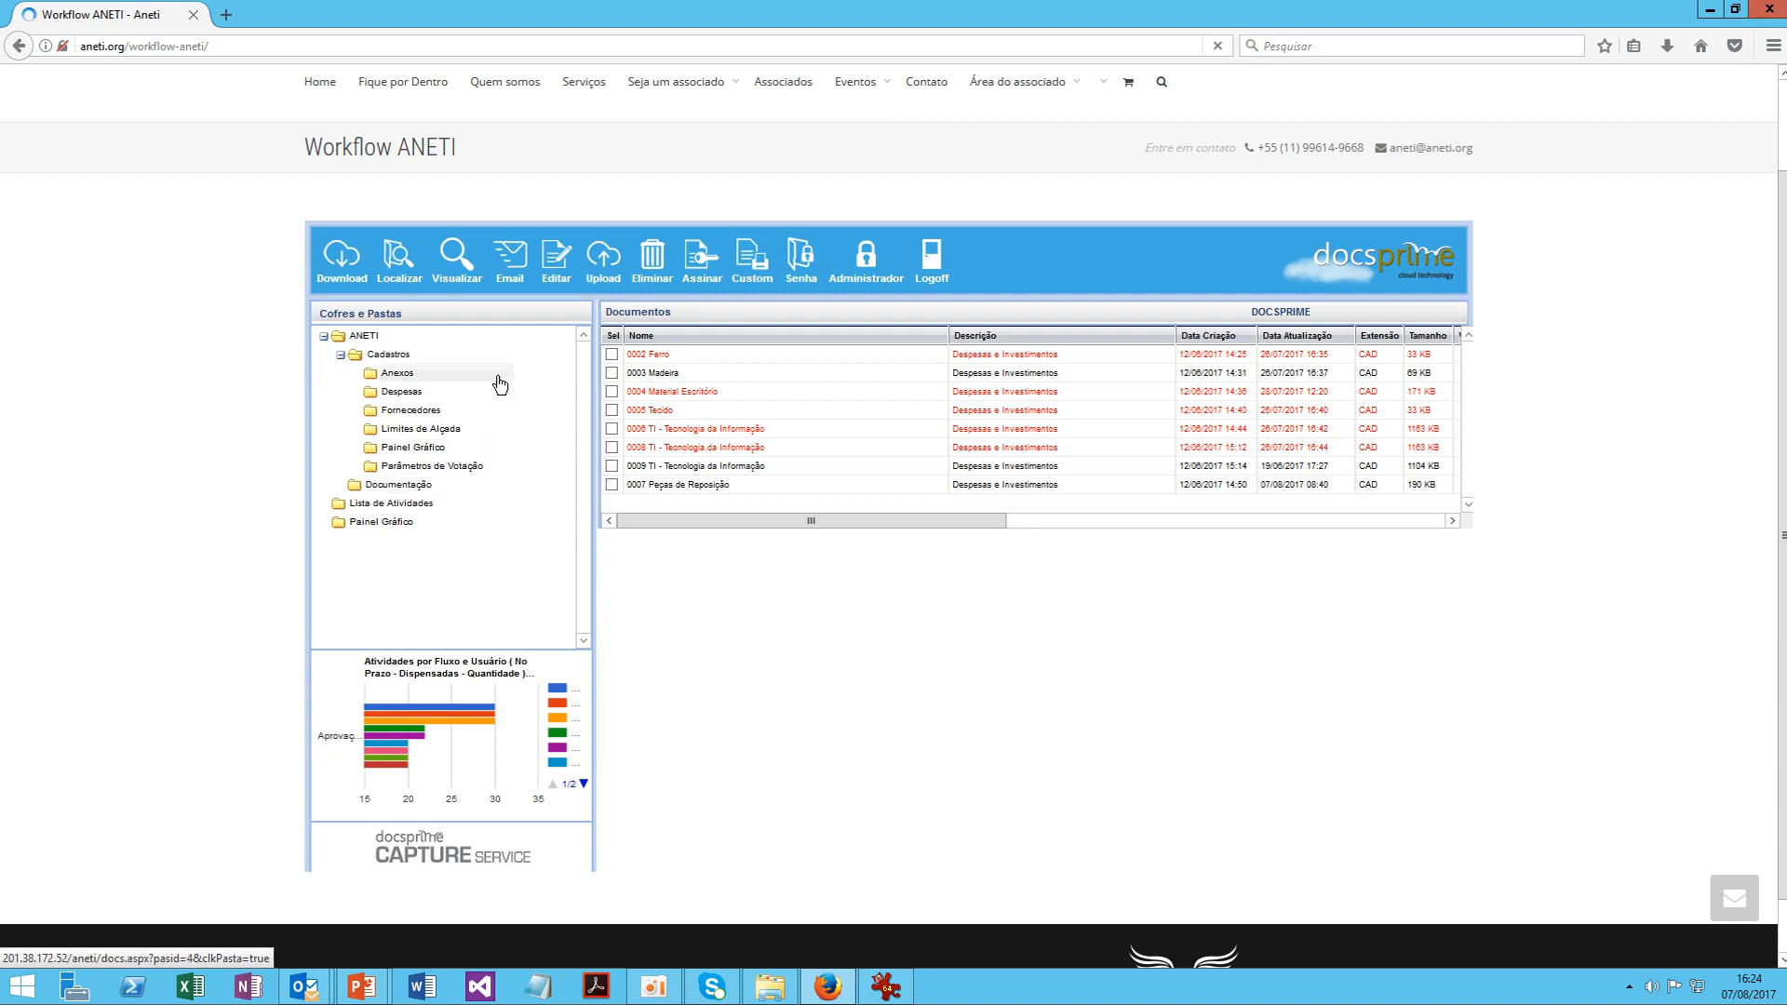
pyautogui.click(604, 271)
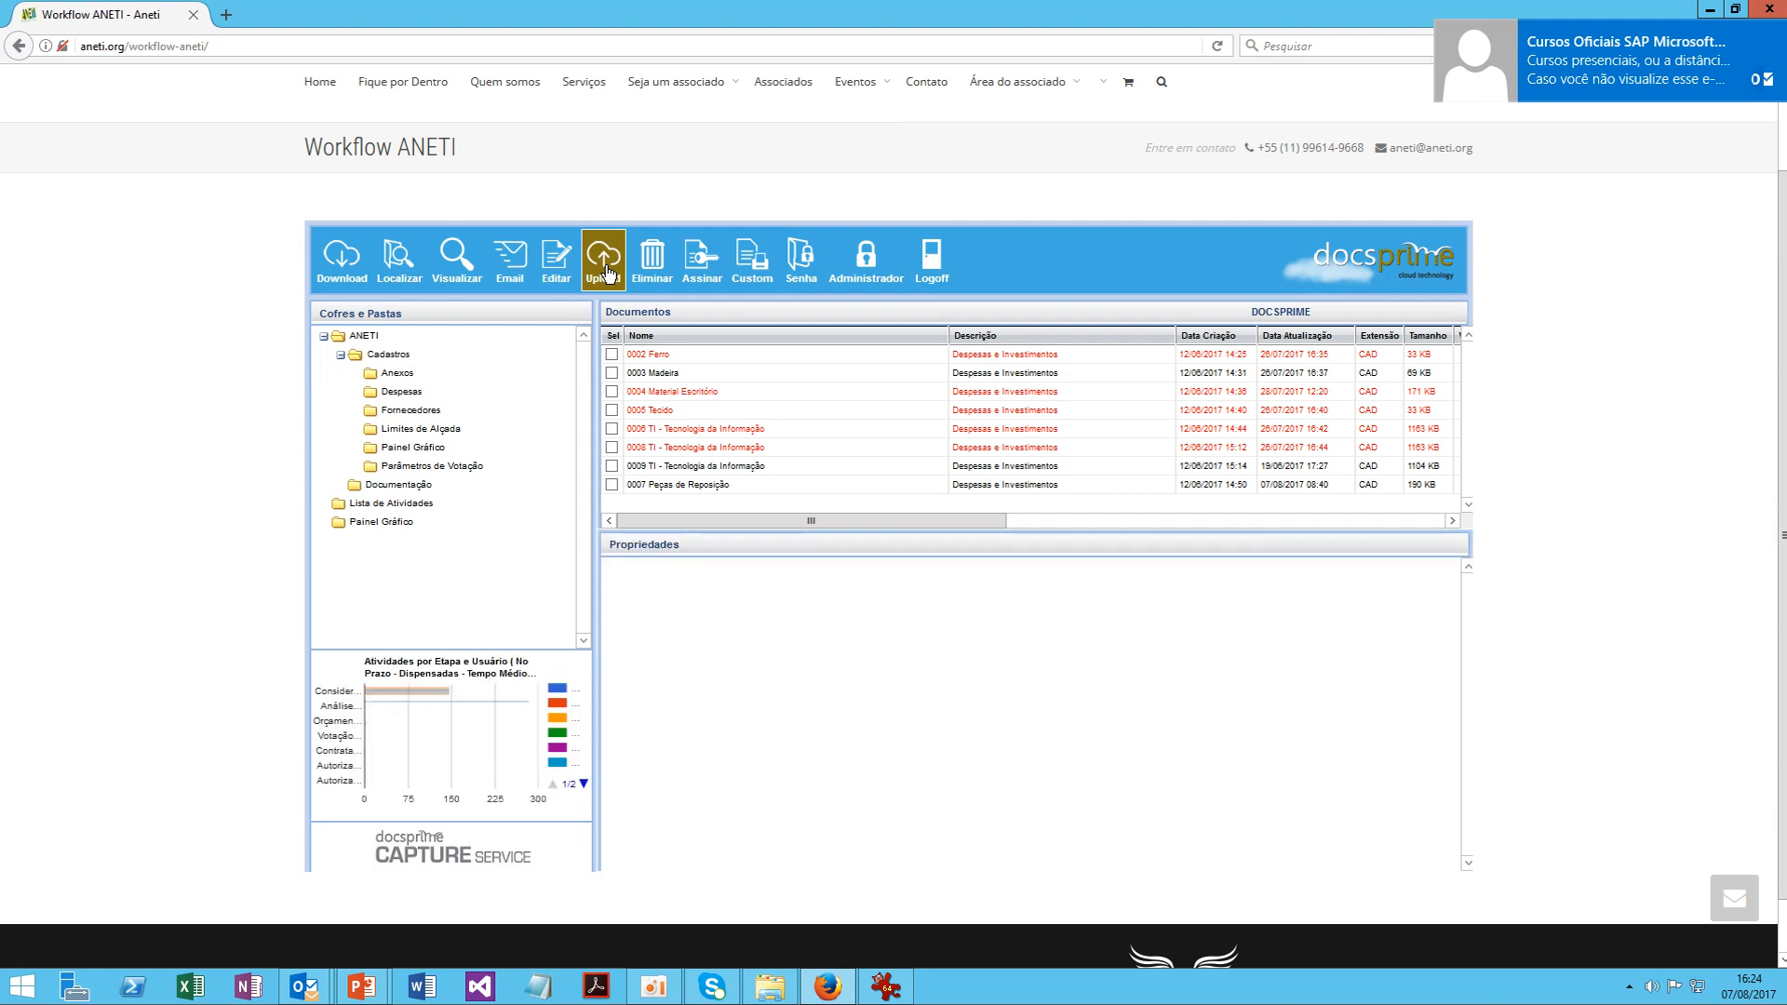
pyautogui.click(605, 271)
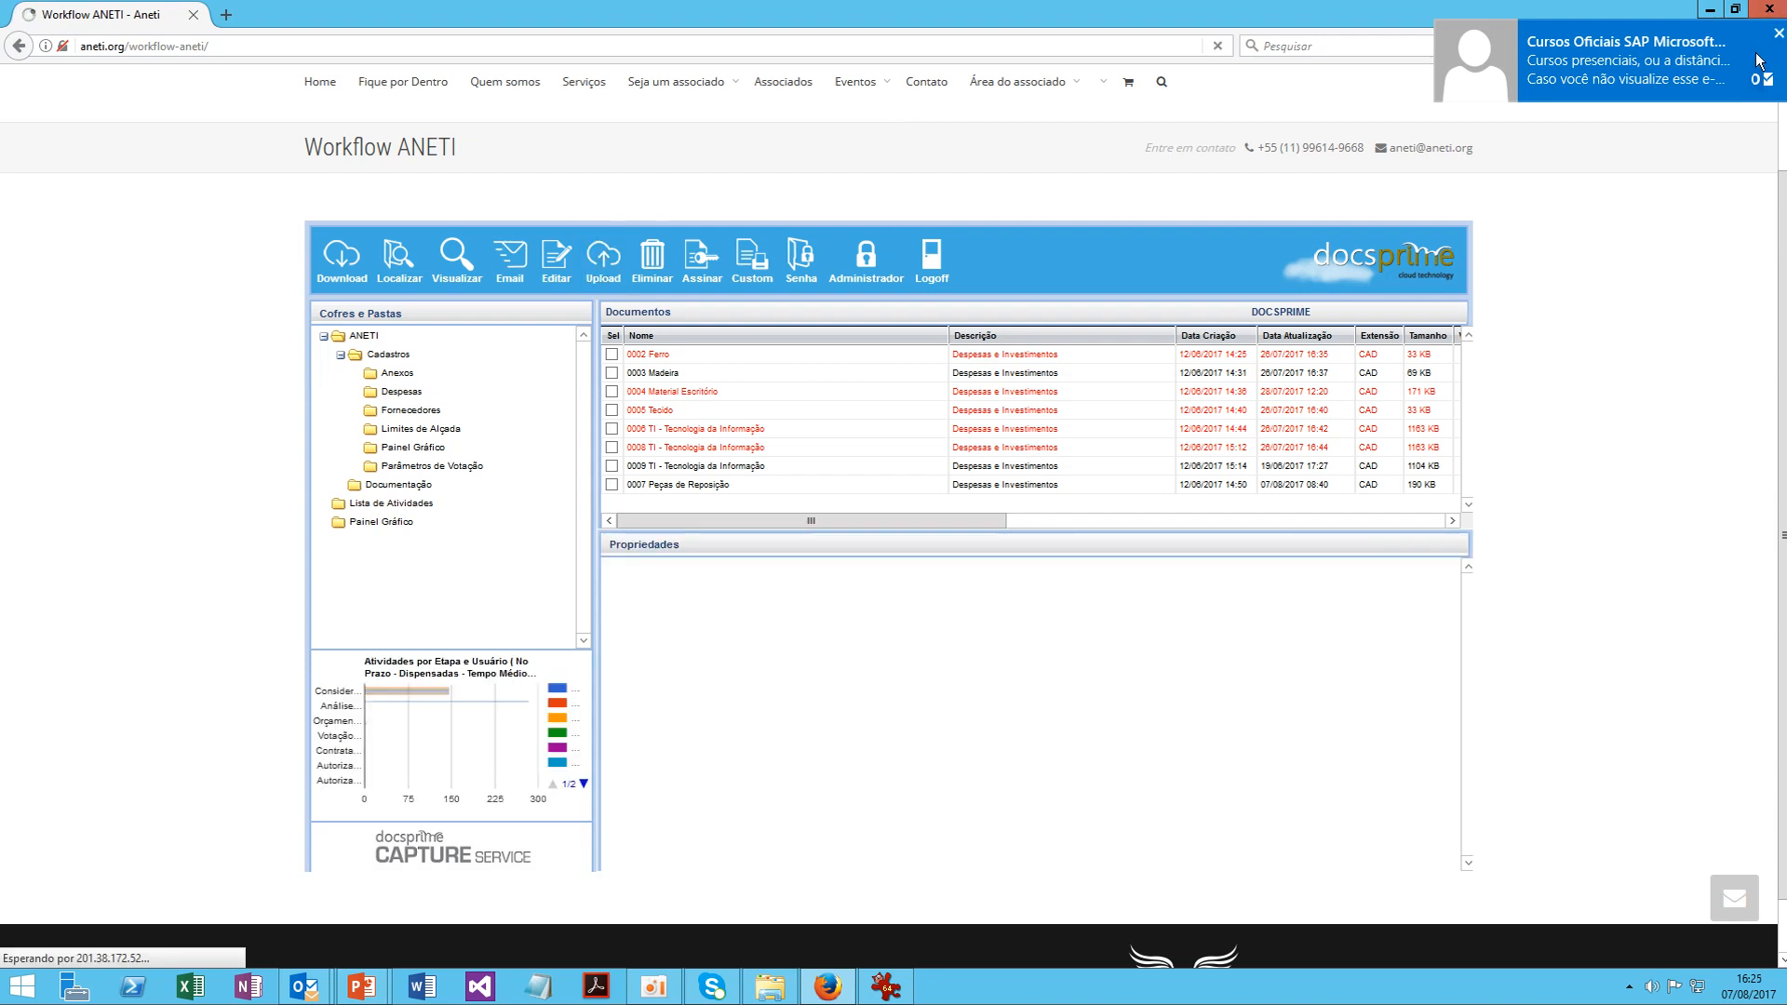
pyautogui.click(1779, 34)
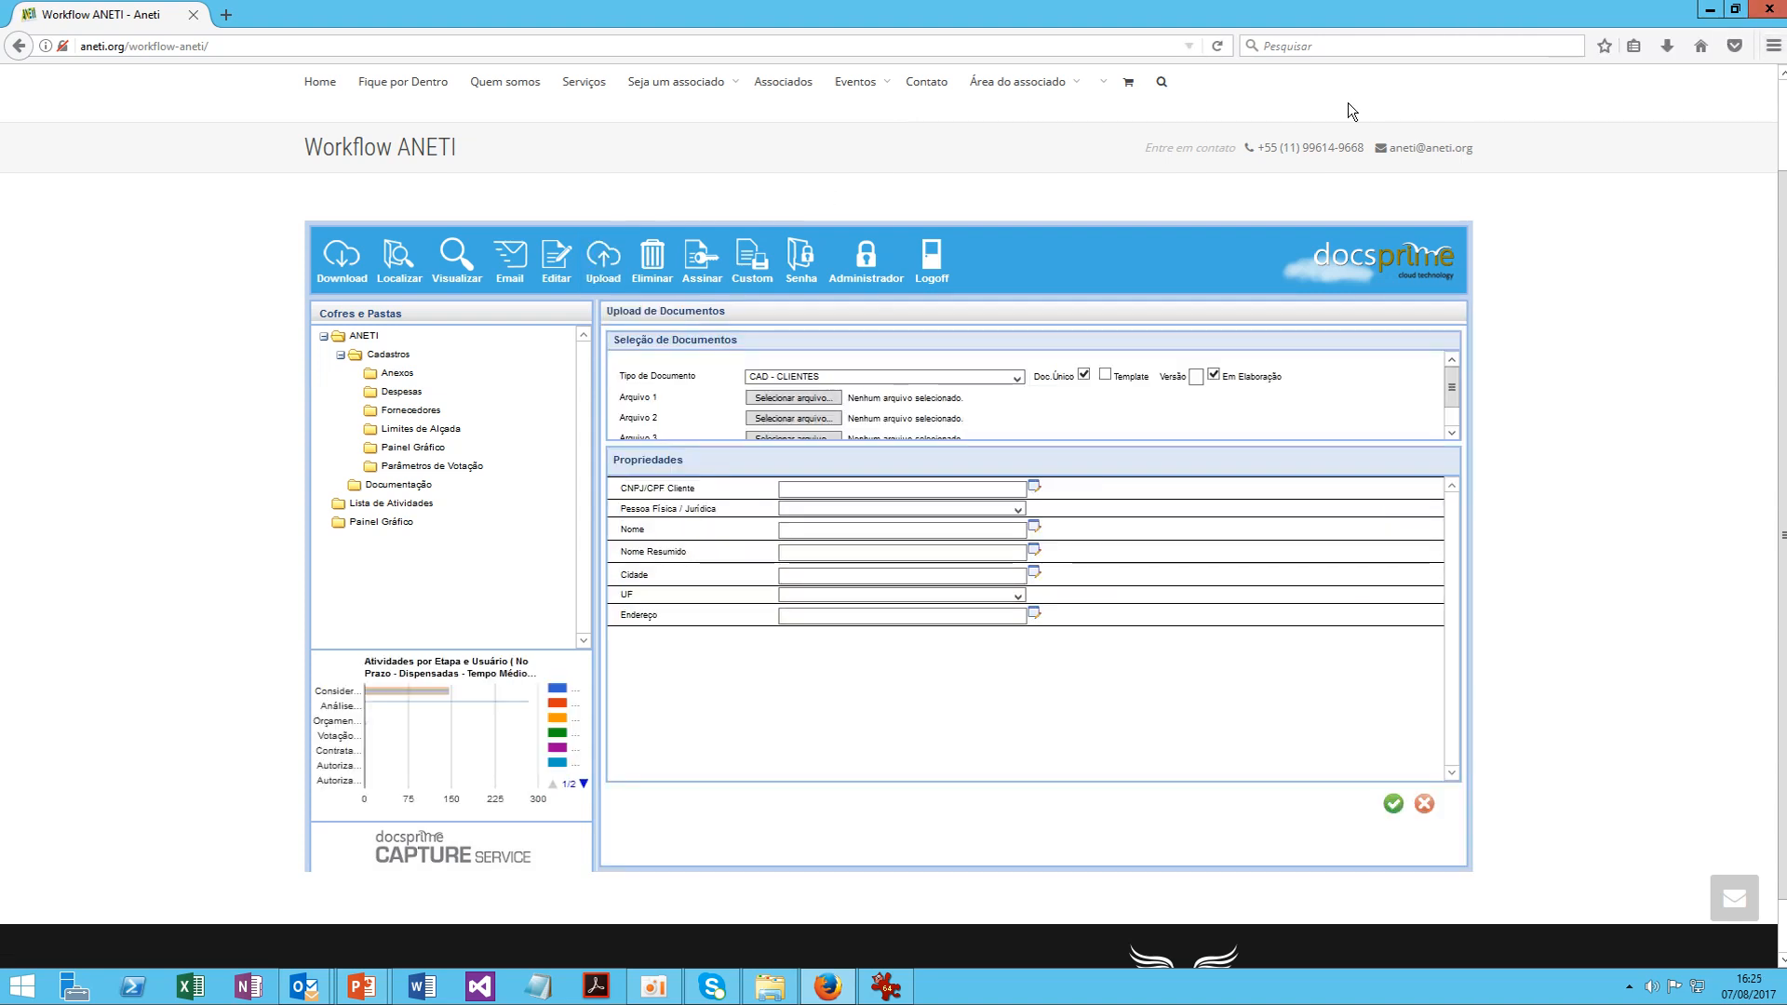
pyautogui.click(838, 377)
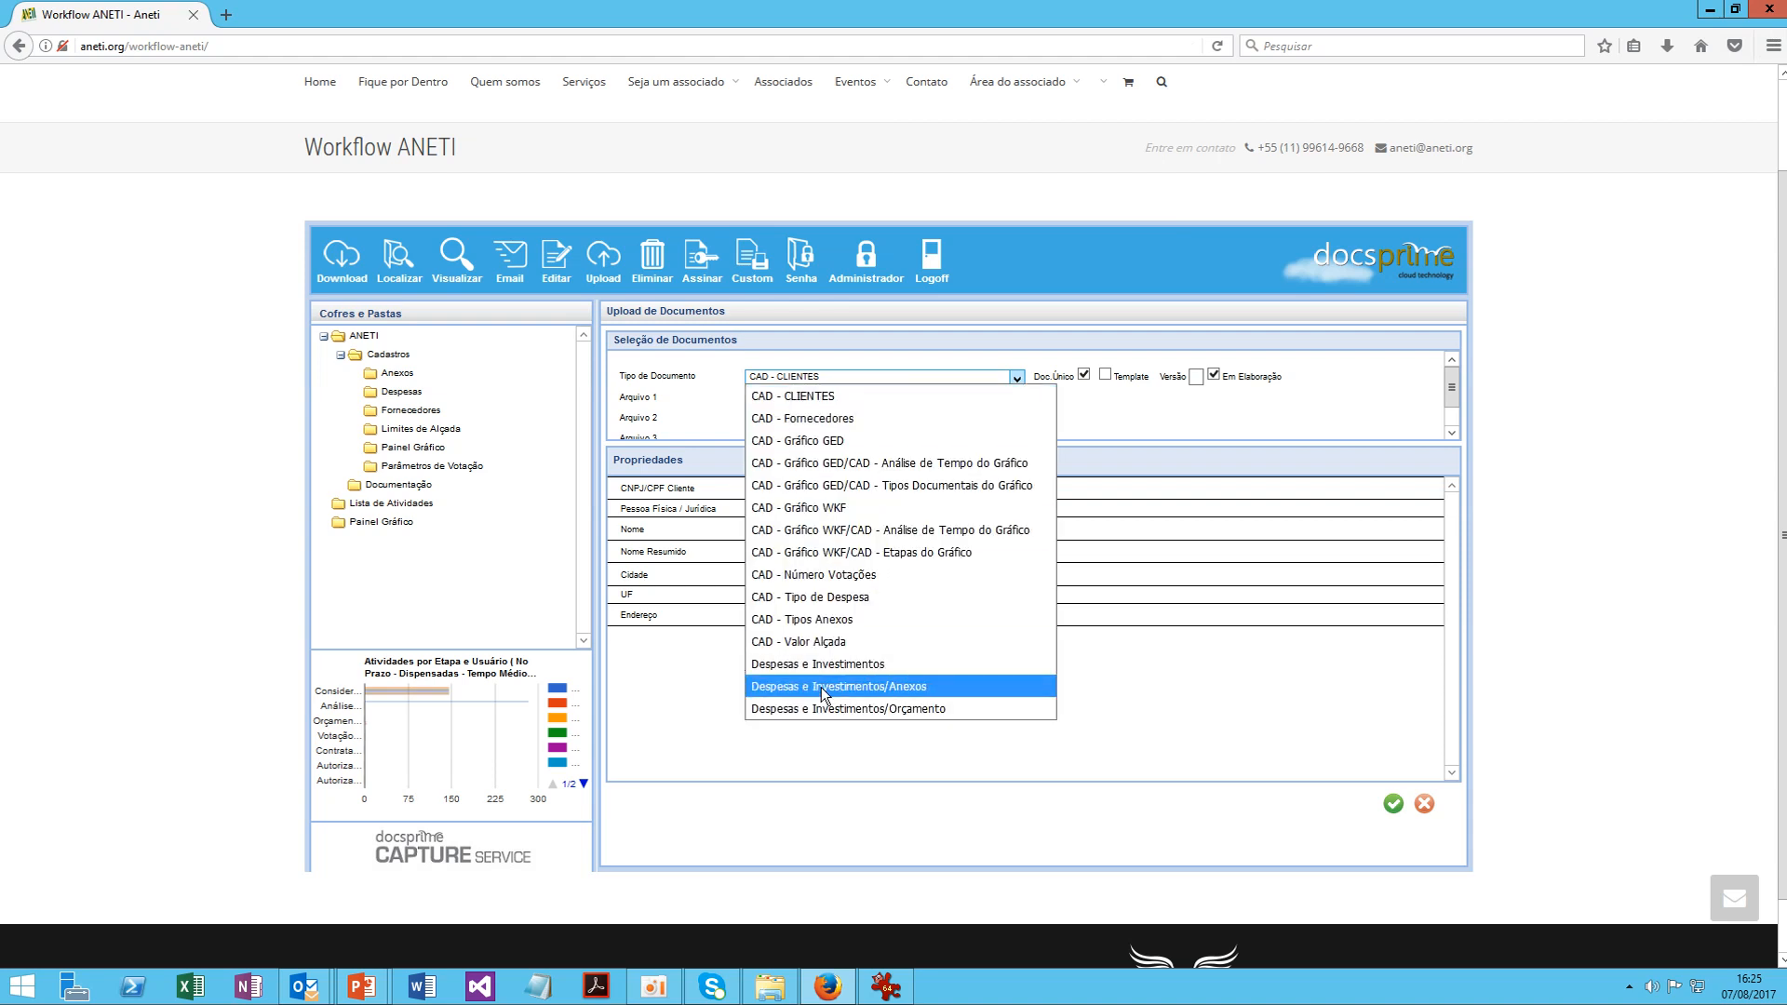
pyautogui.click(840, 665)
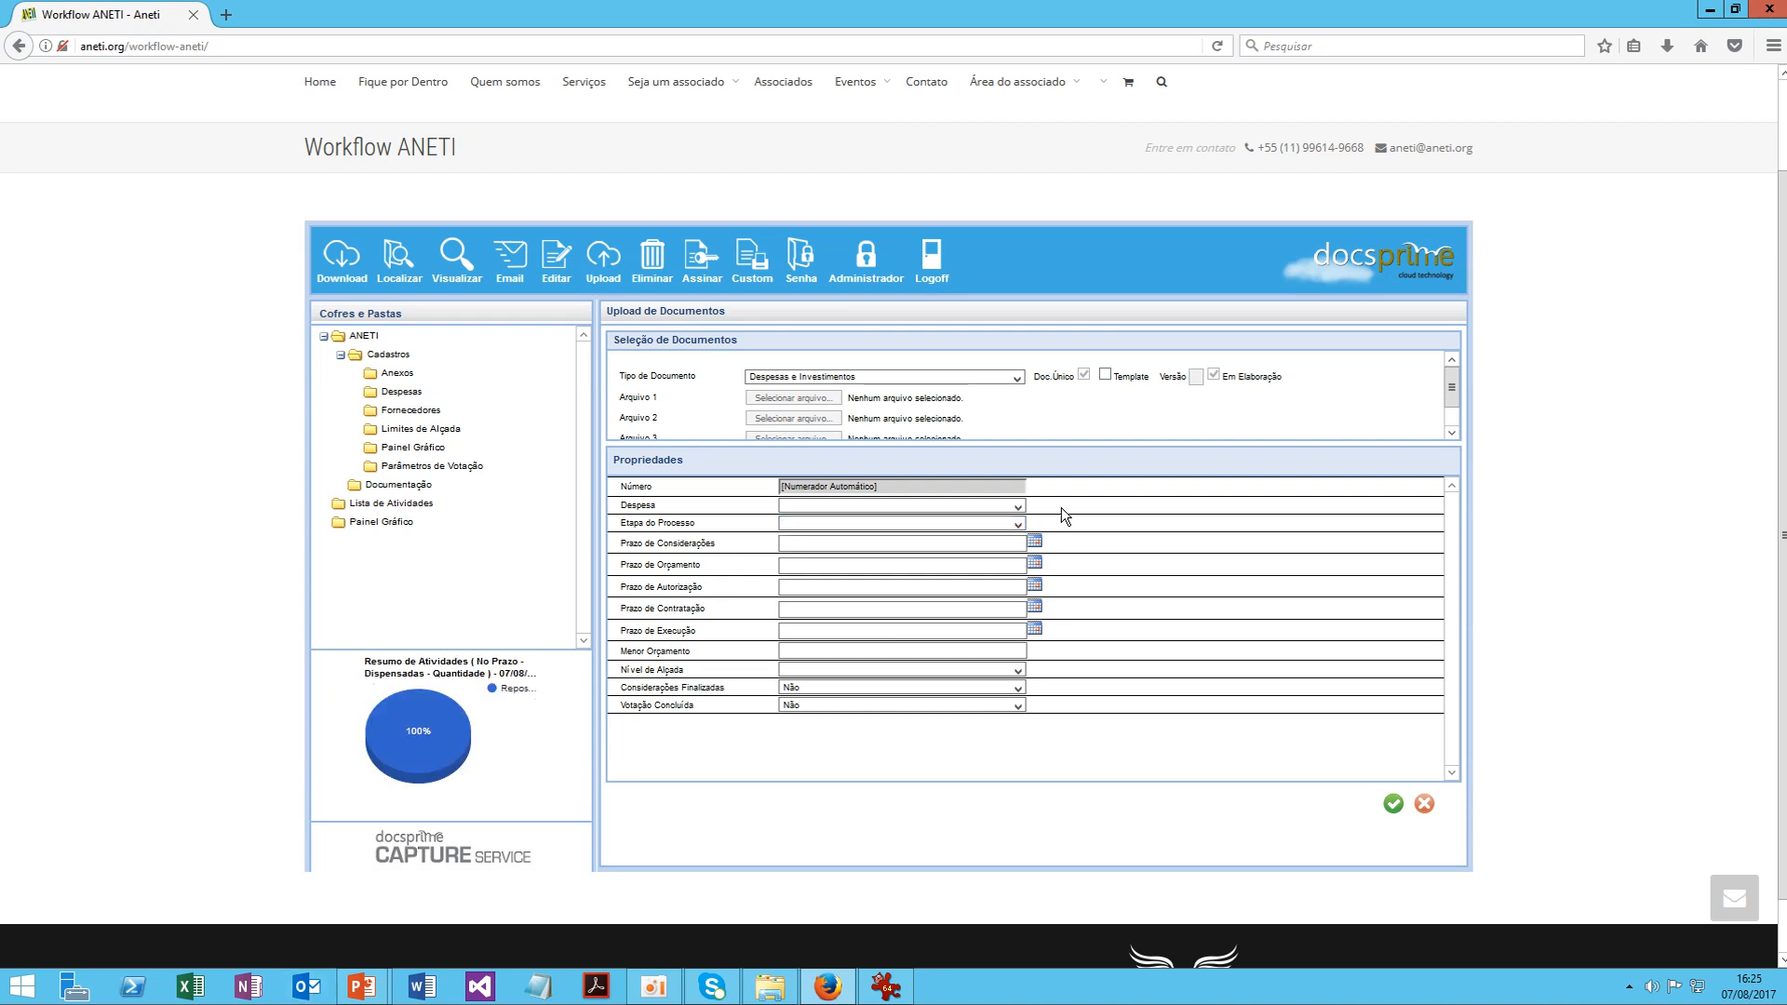
# Set Despesa to Material Escritório and review the Etapa do Processo options without choosing one
pyautogui.click(1018, 506)
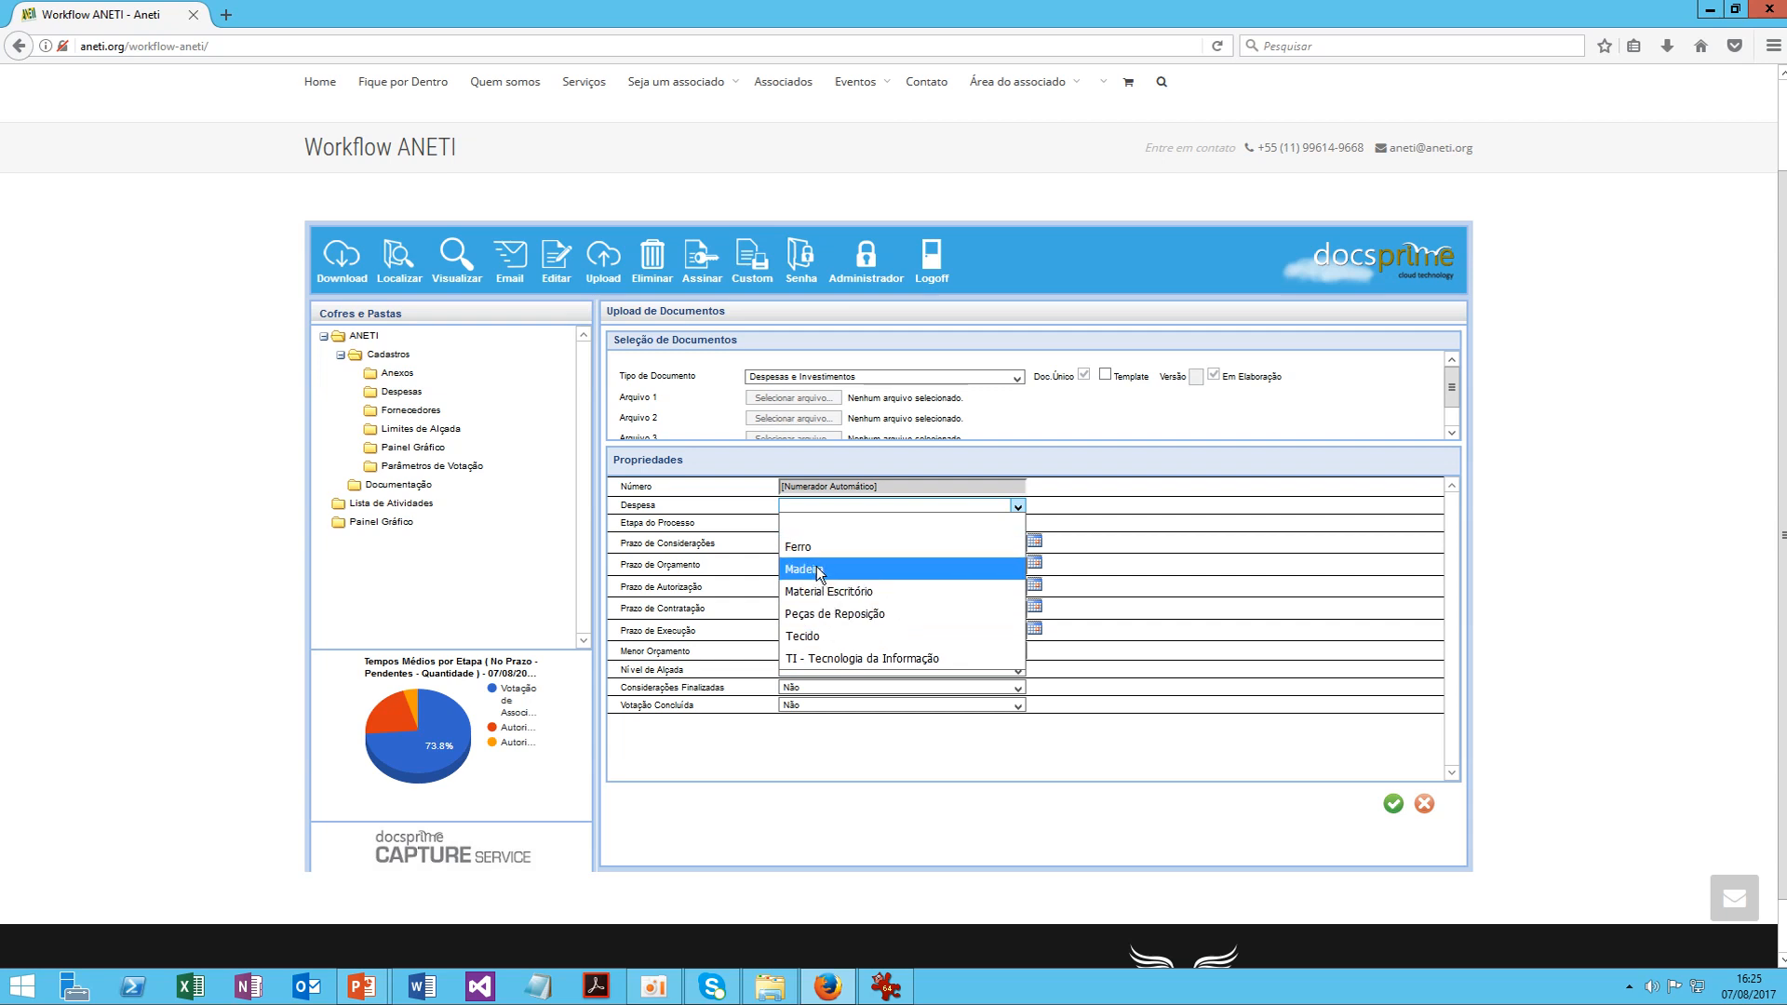
pyautogui.click(826, 592)
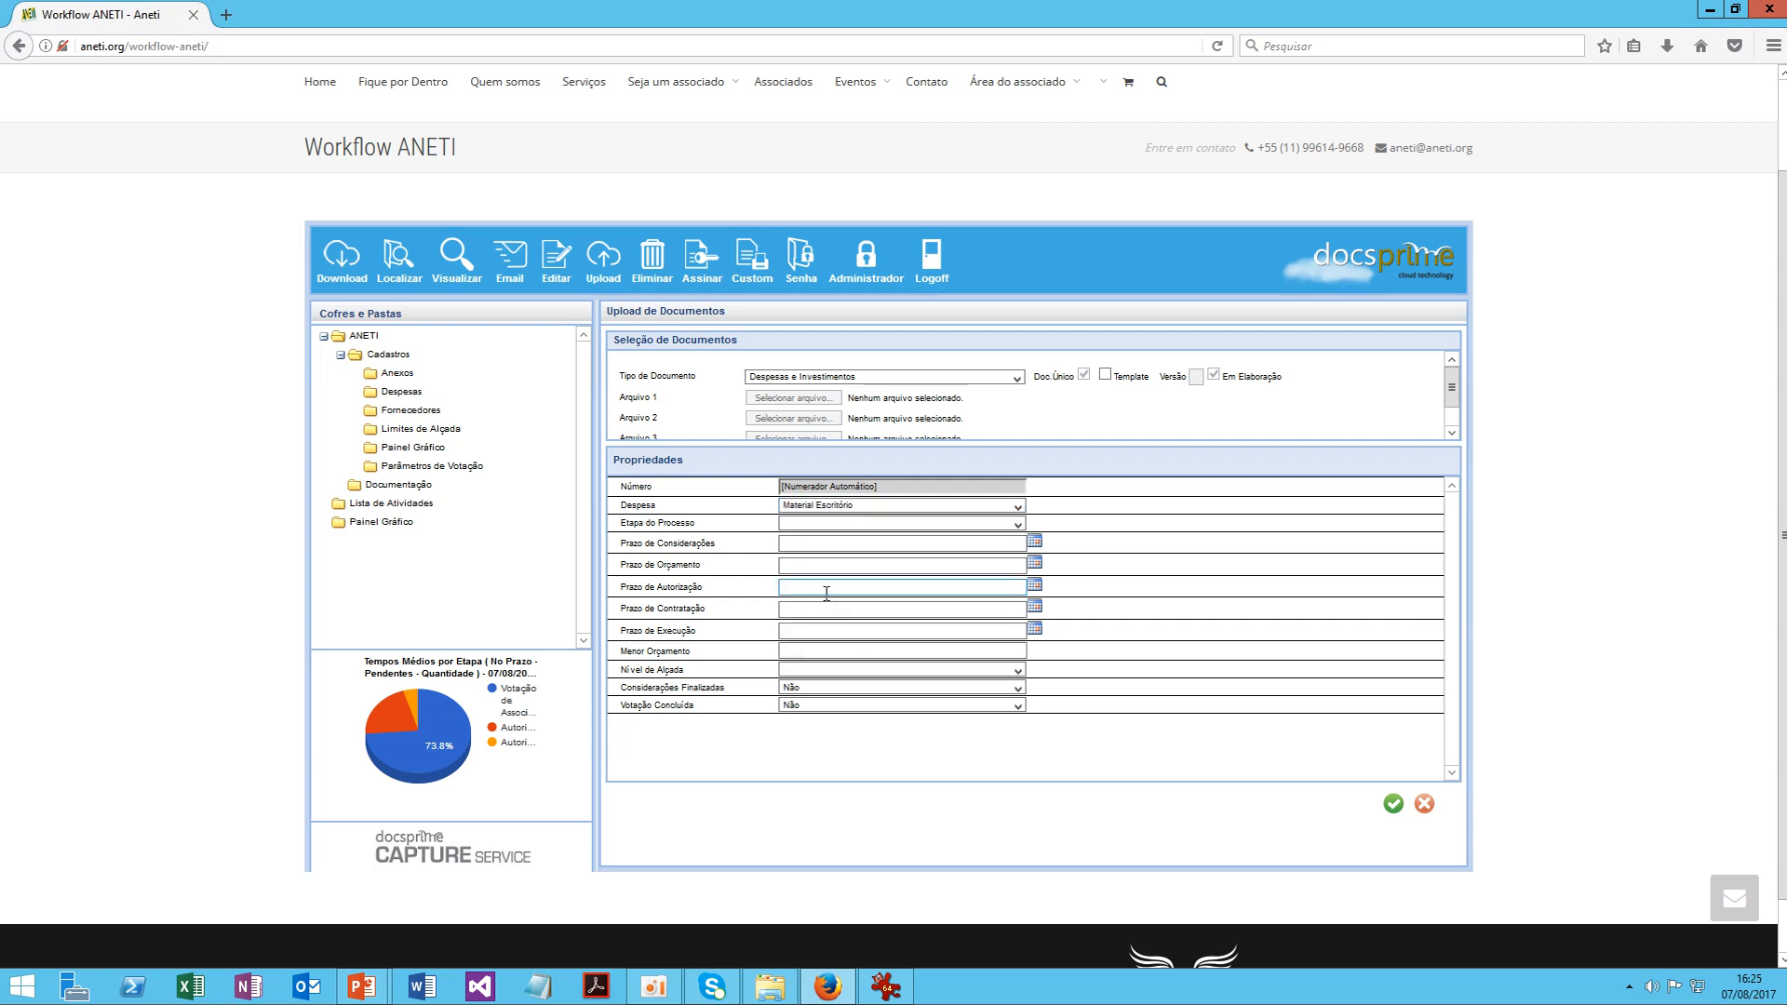
pyautogui.click(821, 525)
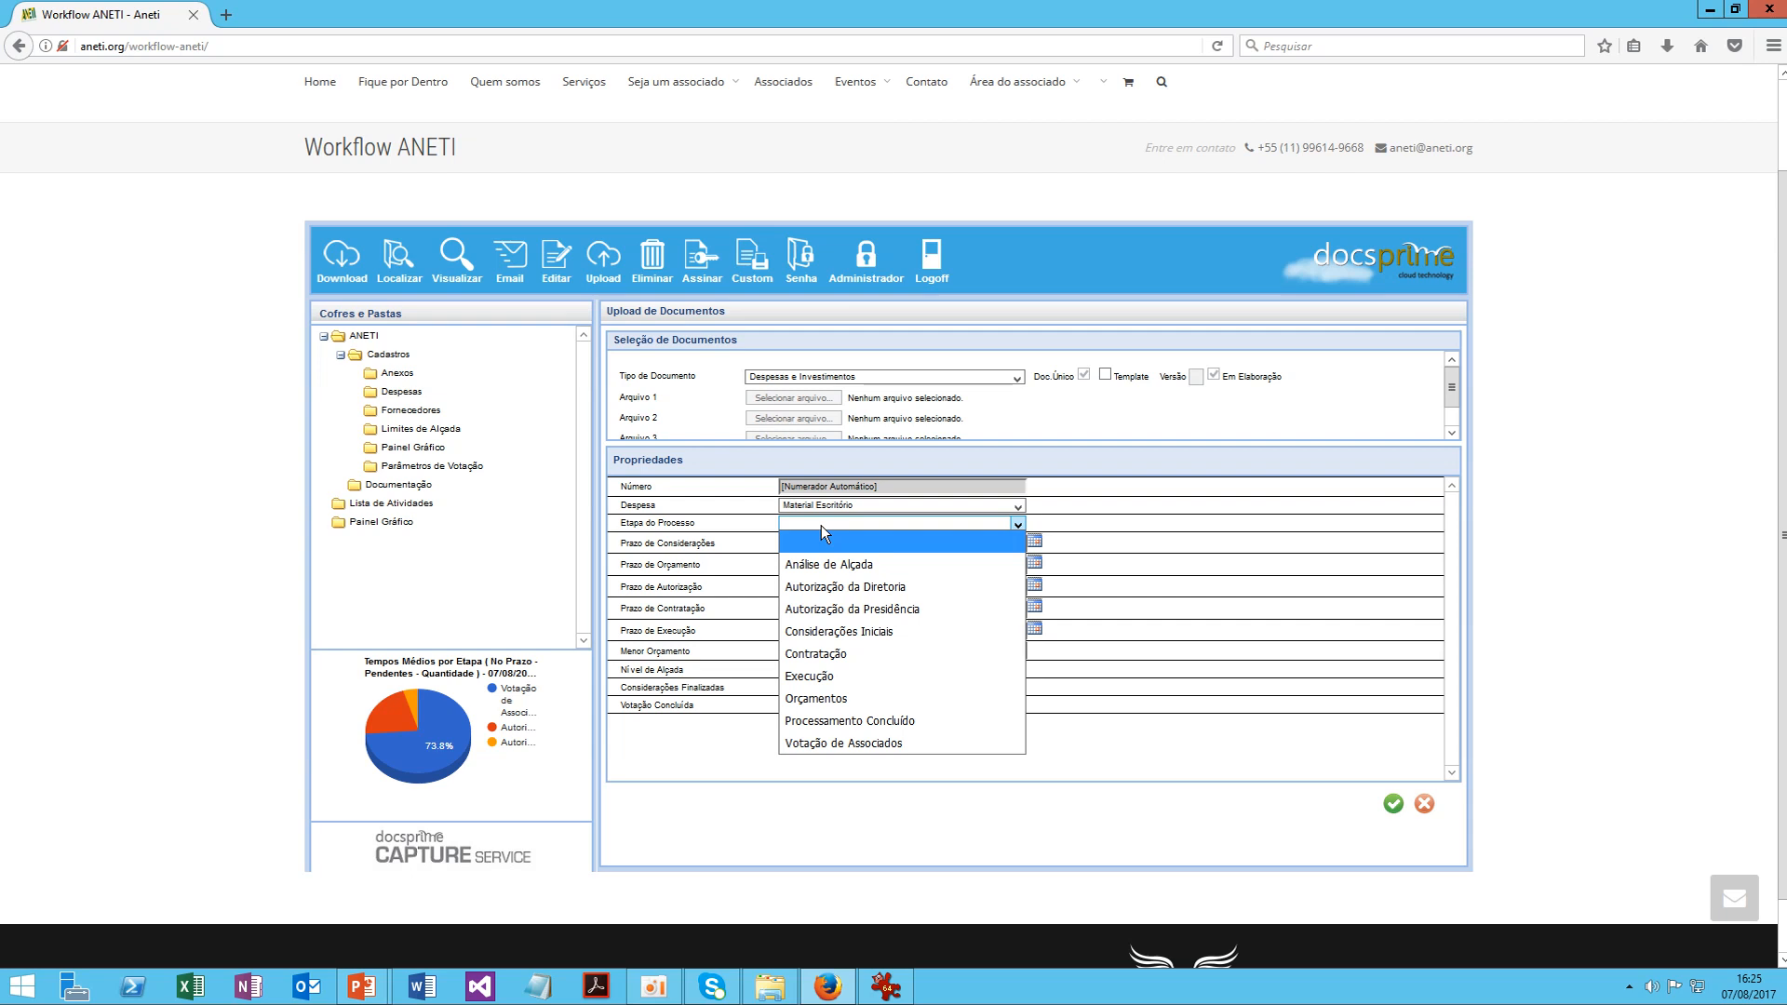
pyautogui.click(821, 525)
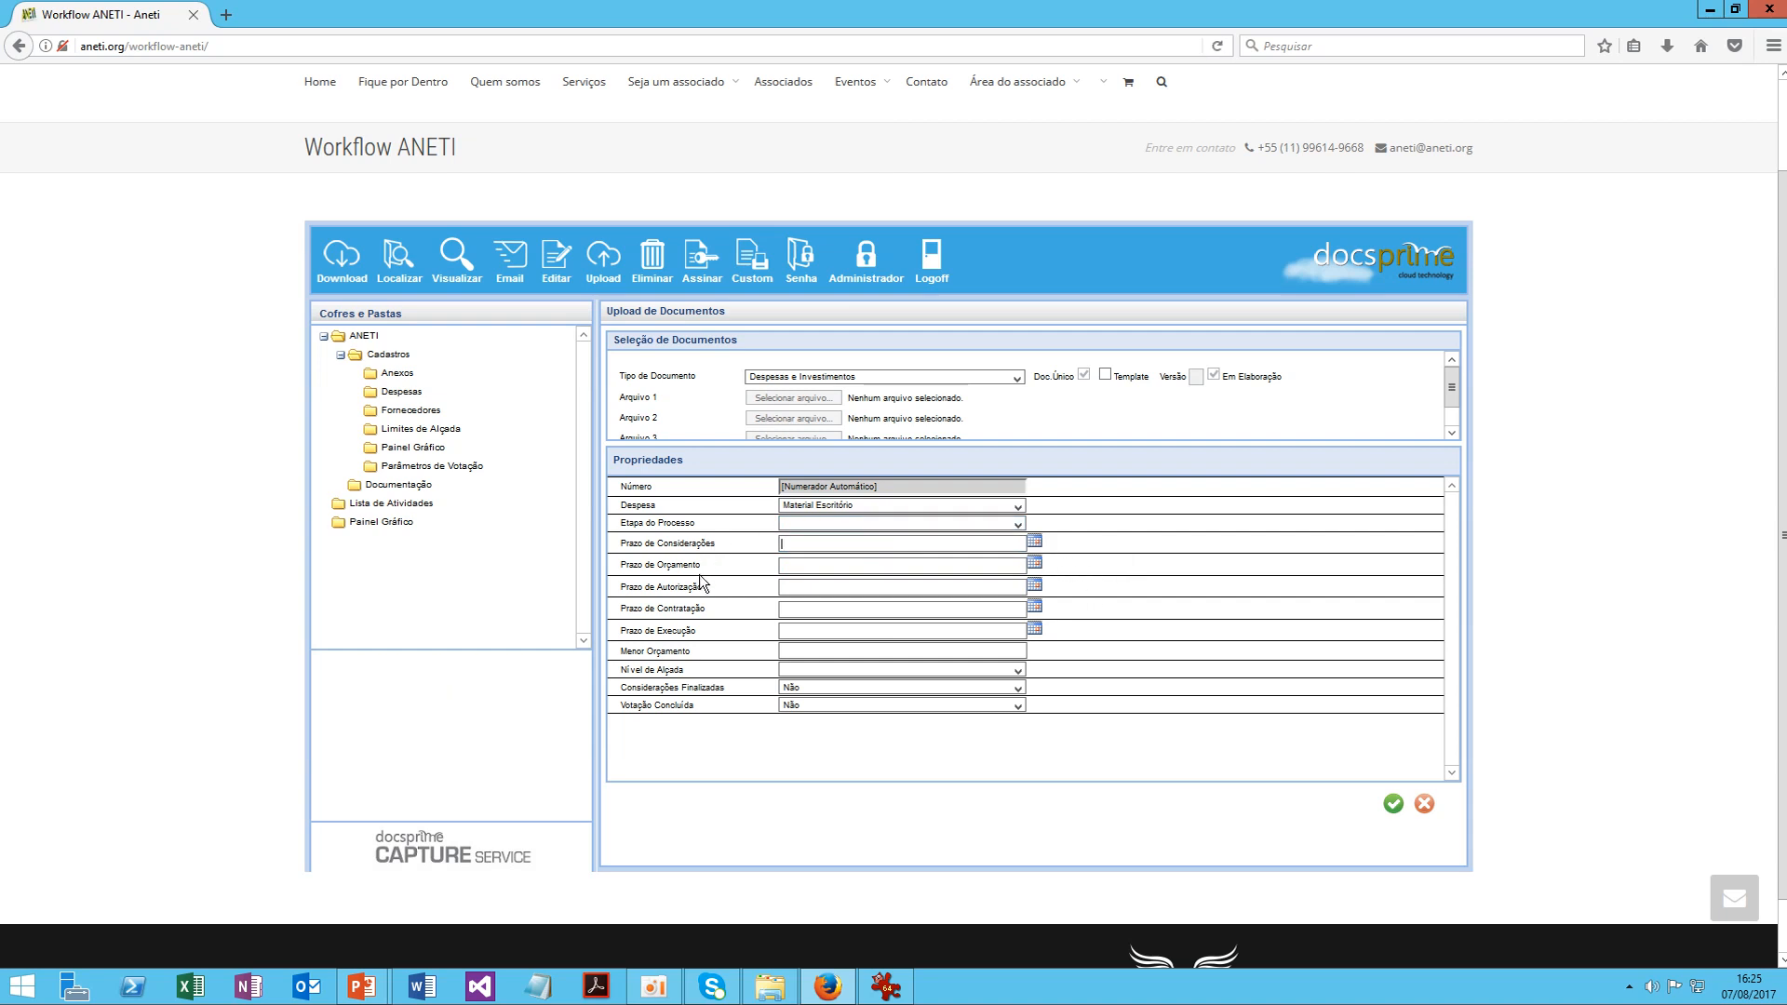
# Set Prazo de Considerações to 09/08/2017 00:00 and Prazo de Contratação to 14/08/2017 12:00, and save the new expense document
pyautogui.click(1035, 545)
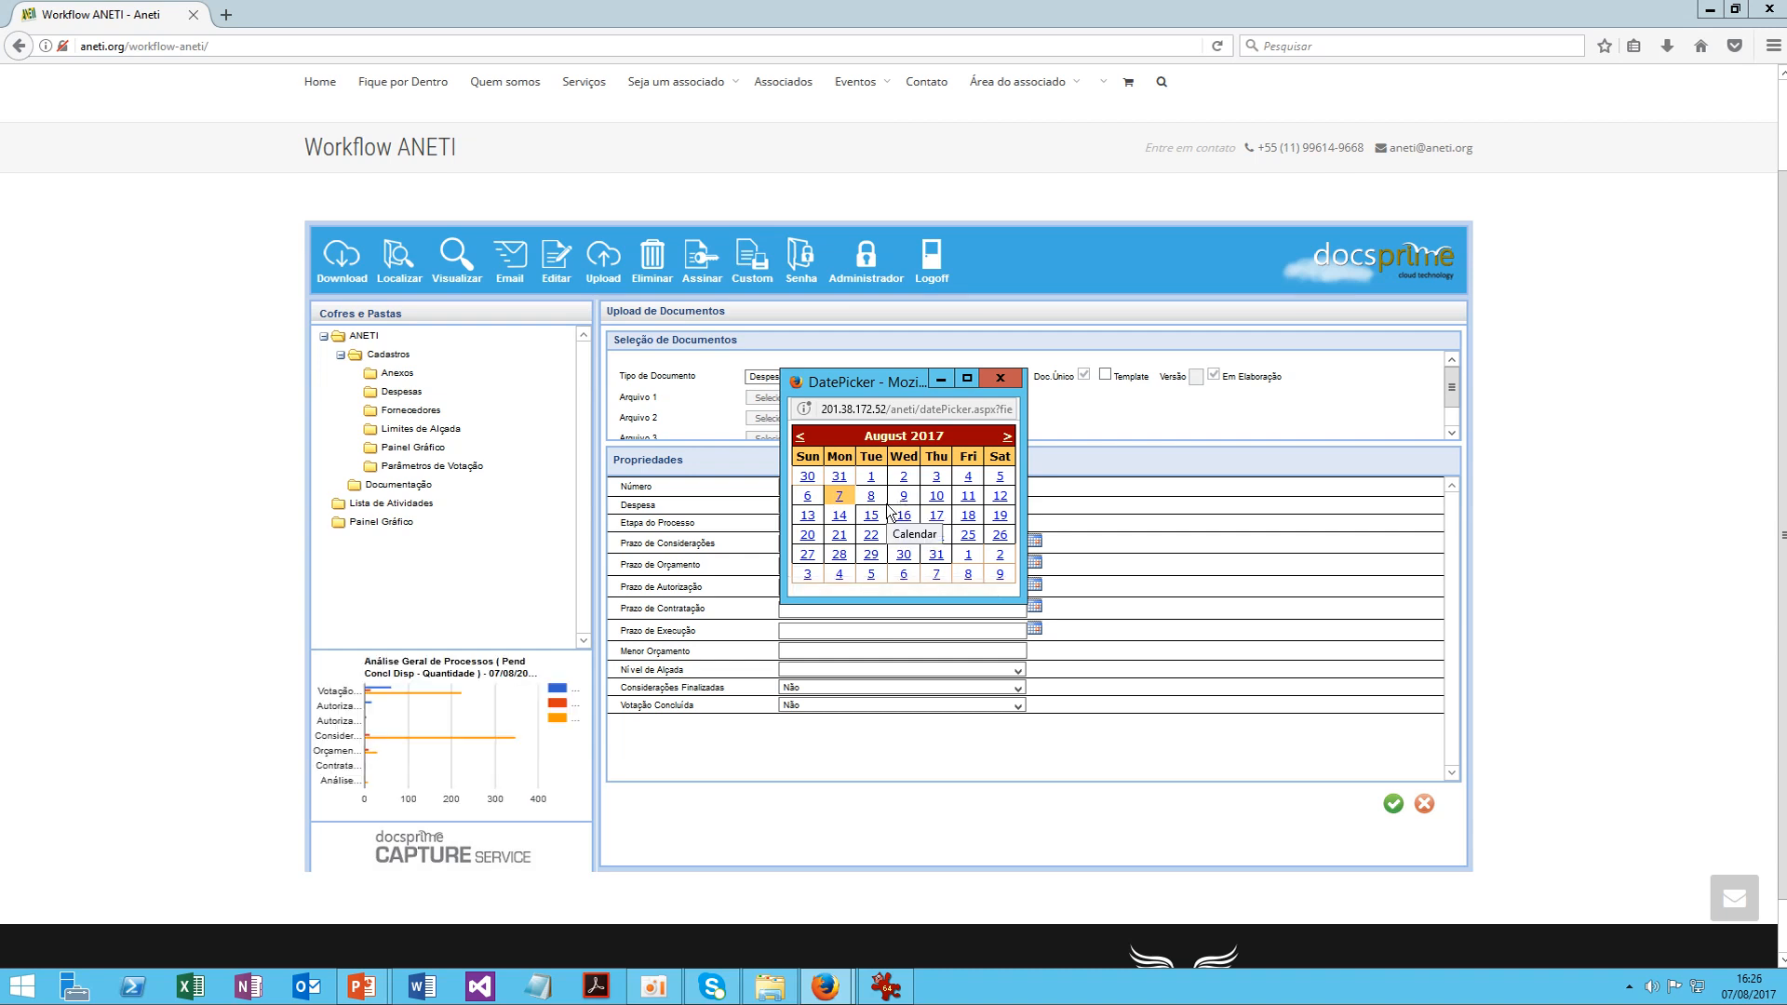
pyautogui.click(896, 499)
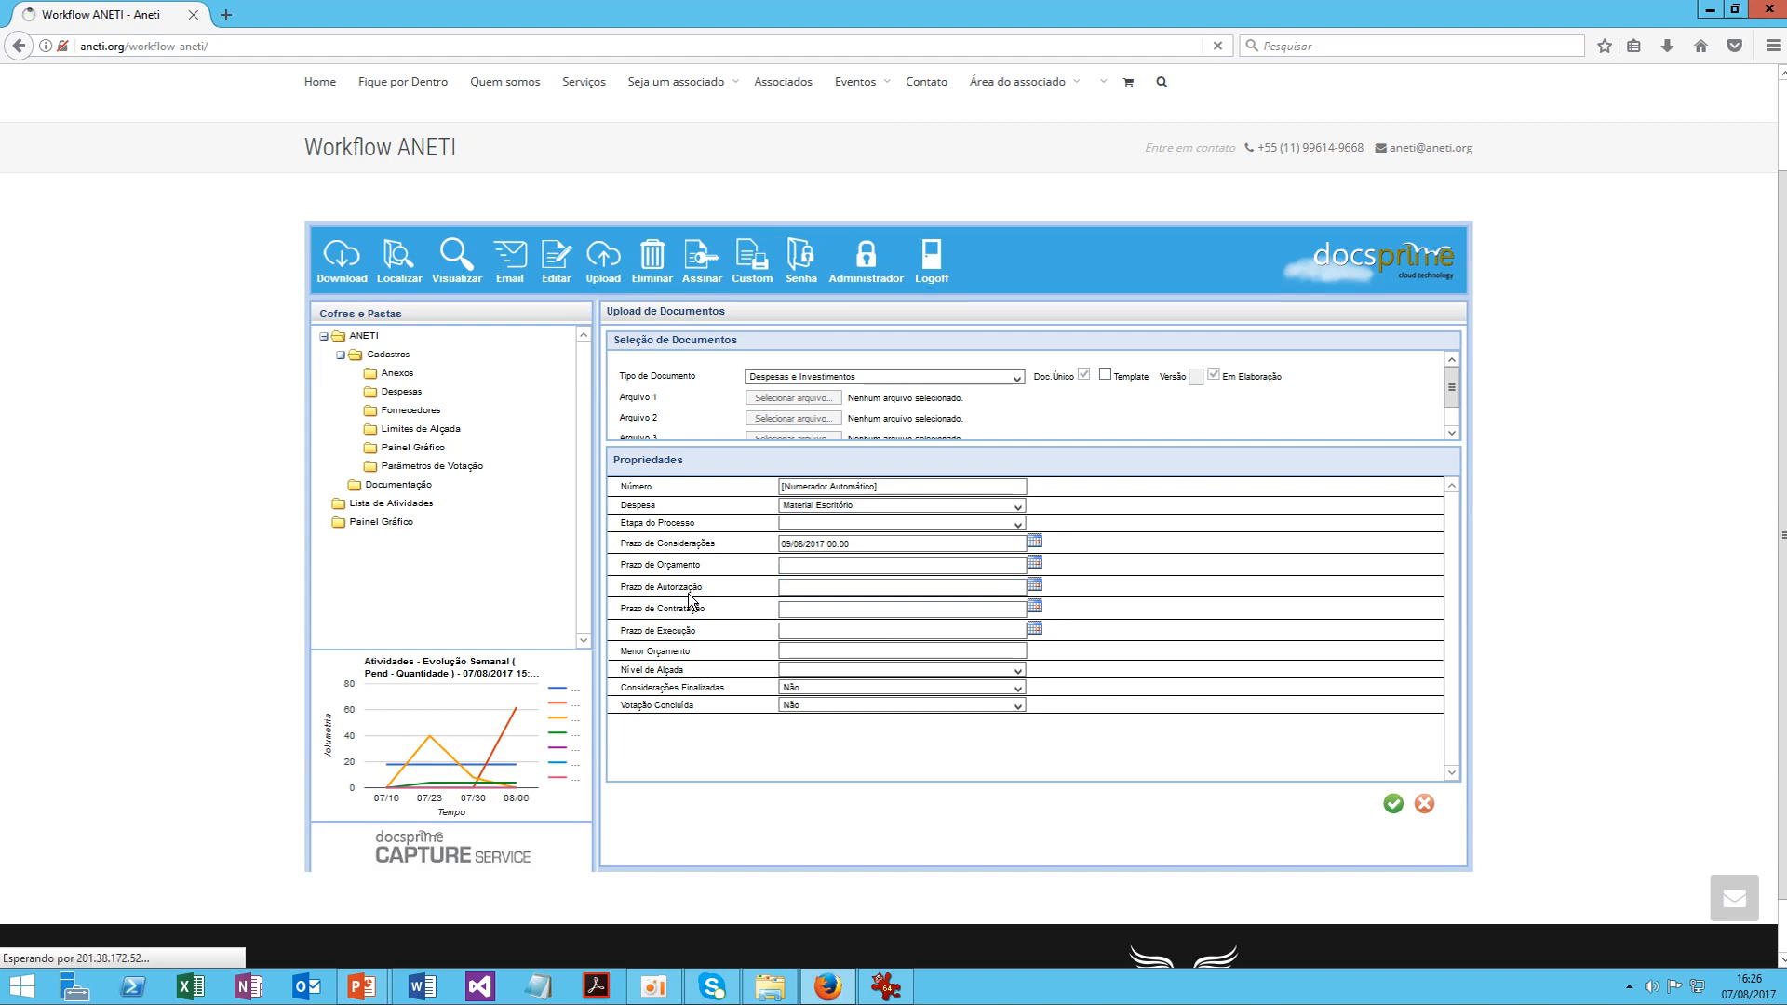
pyautogui.click(796, 570)
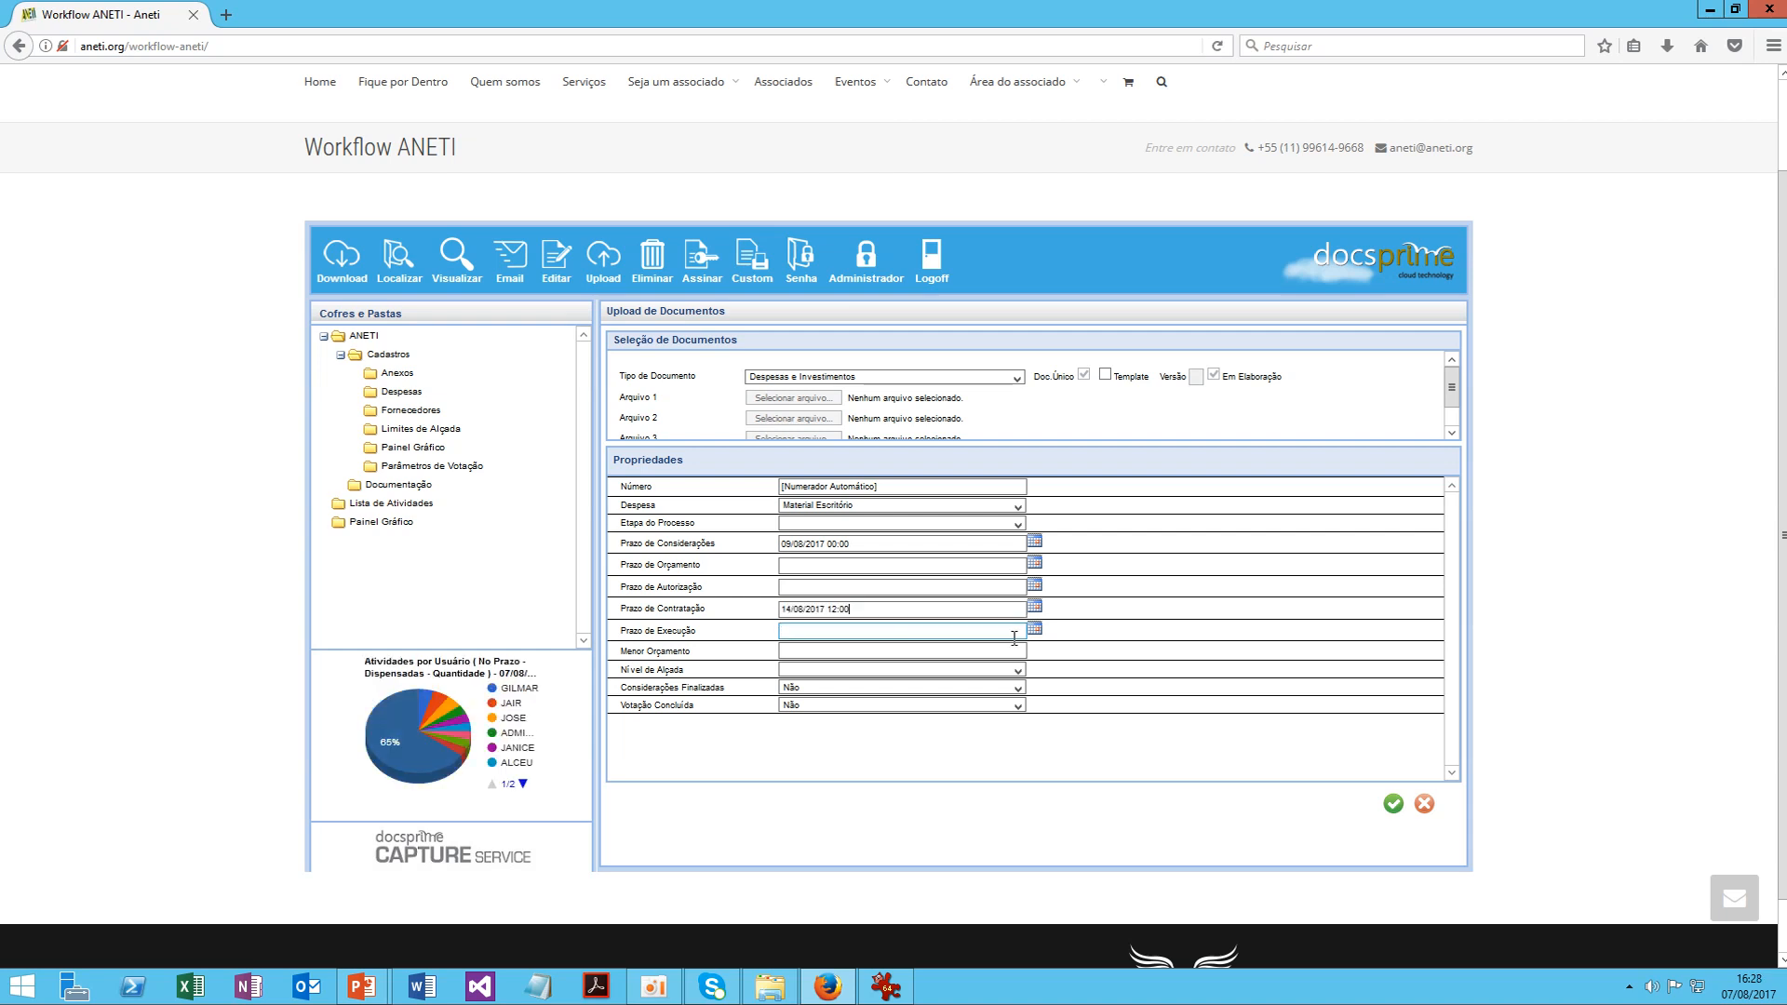
pyautogui.click(1393, 802)
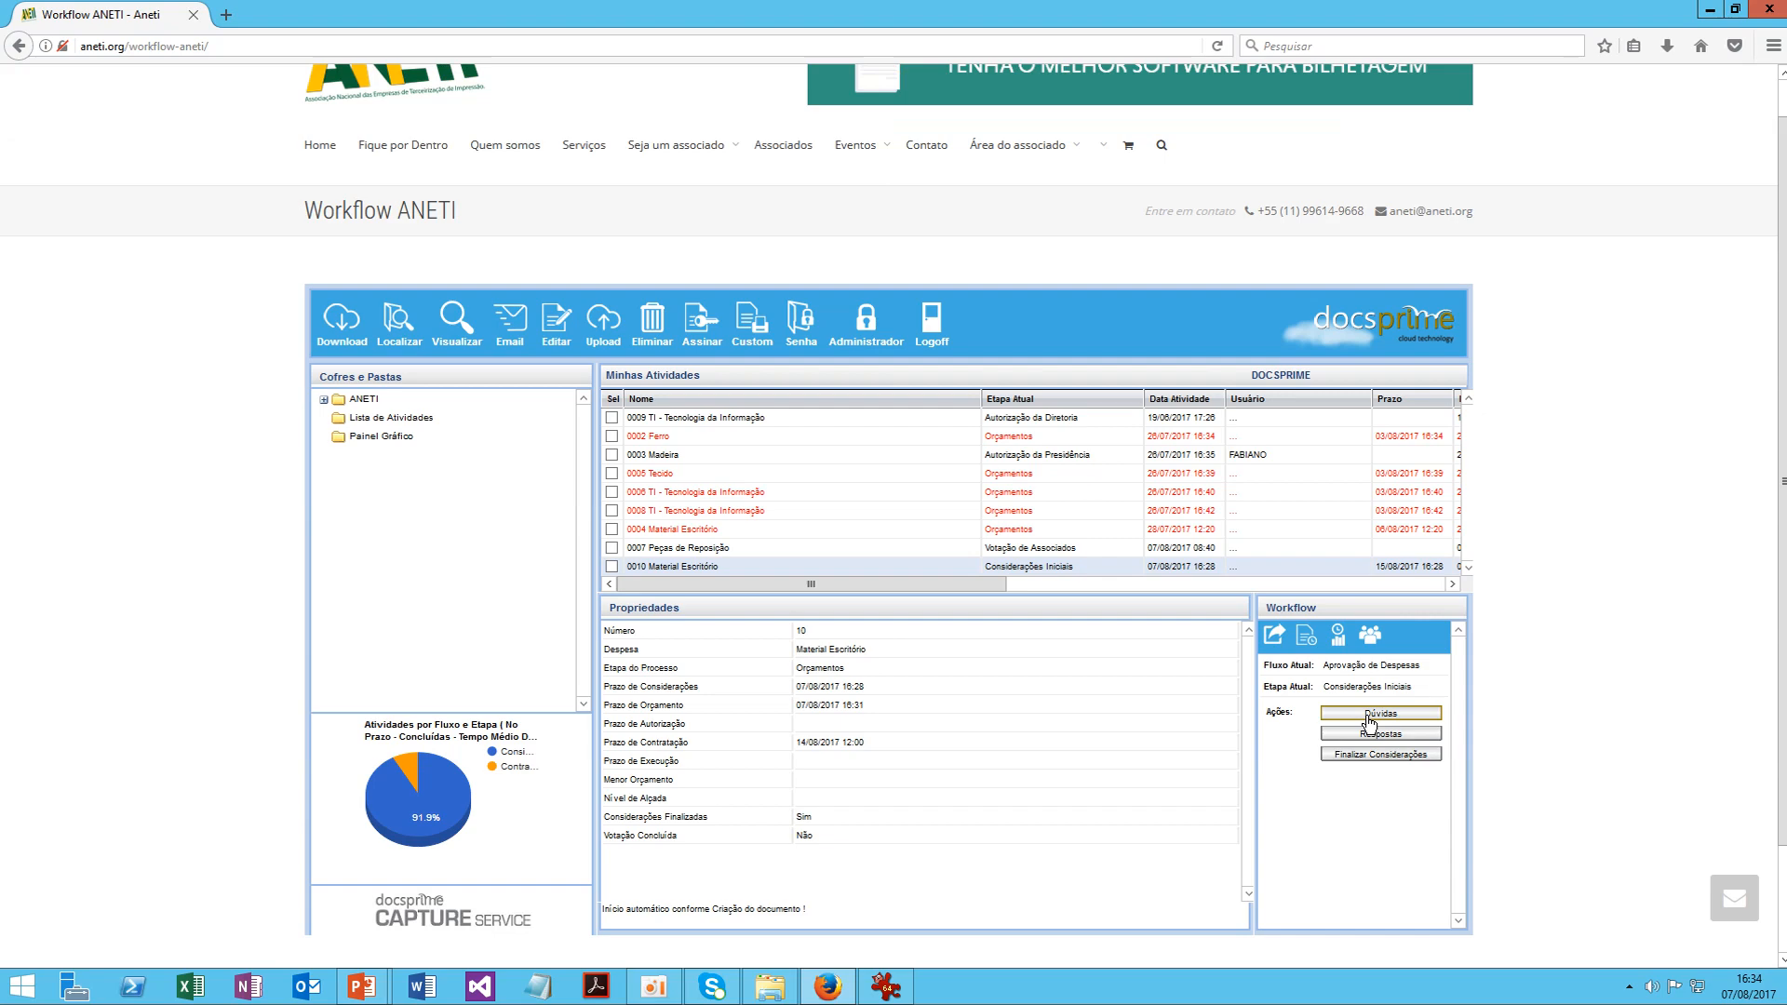
# Run the Dúvidas action on 0010, commenting "Não seria melhor comprar esse produto através de compras coletivas, uma vez vez que existem muitos processos desse tipo nesse caso ?"
pyautogui.click(1368, 717)
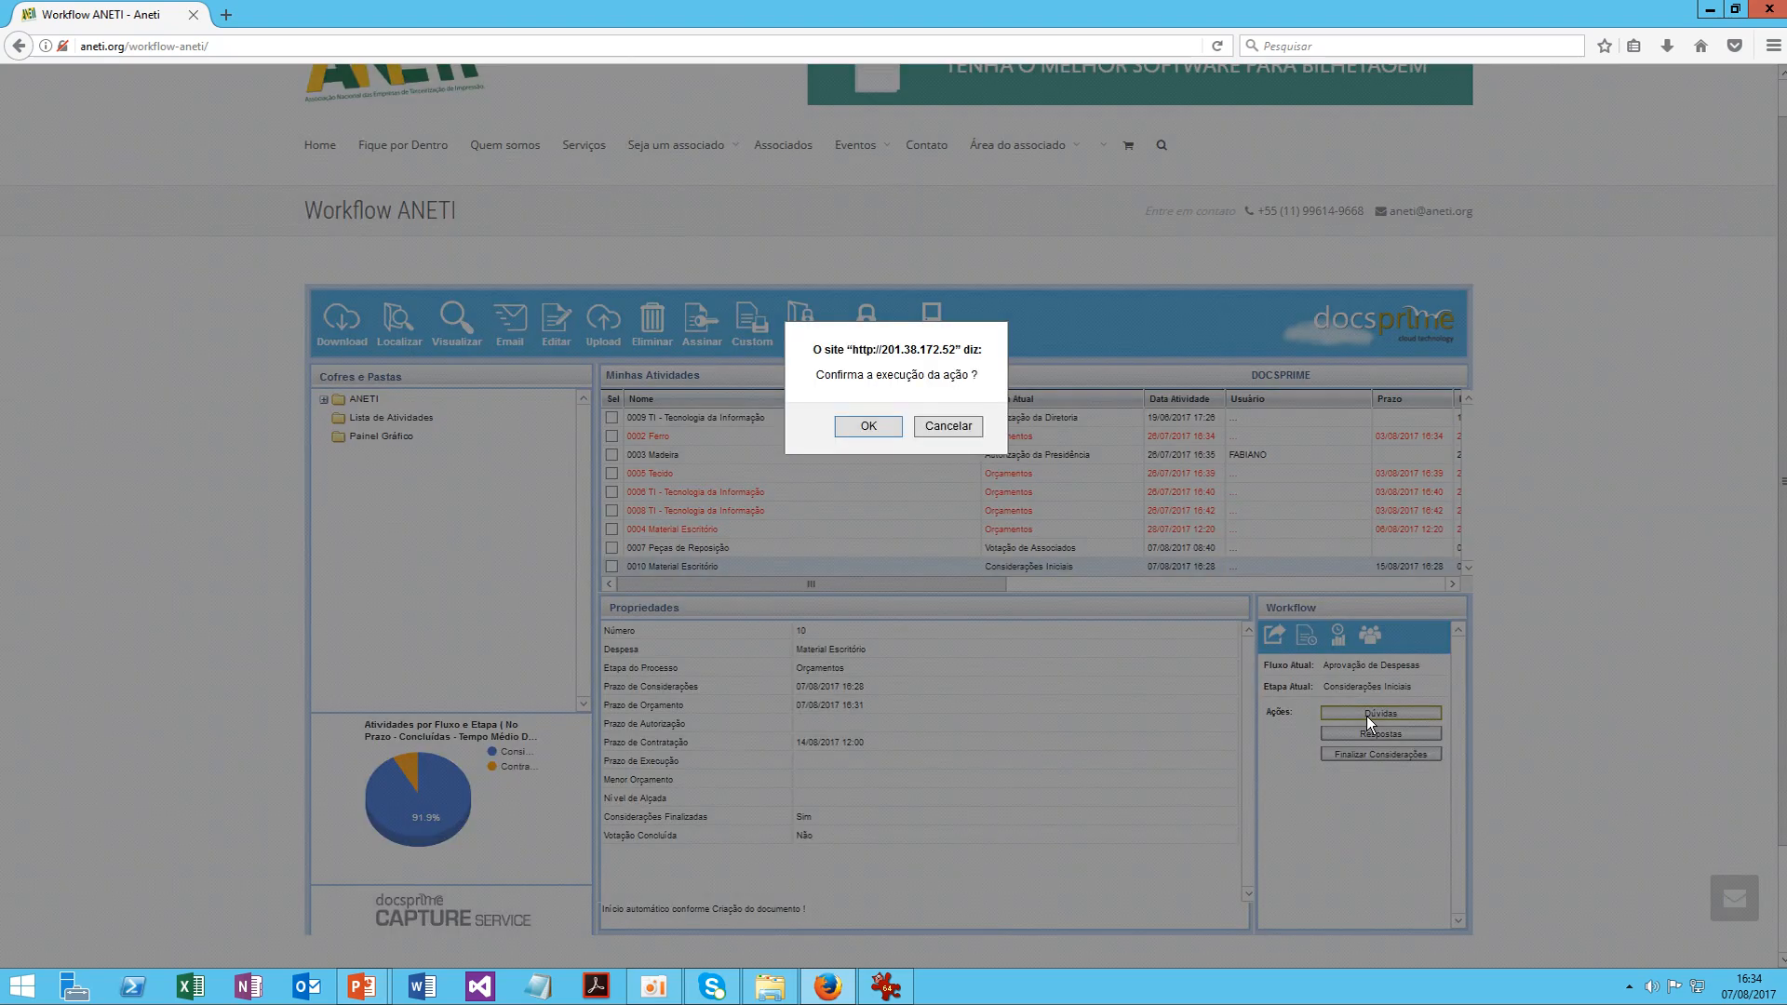
pyautogui.click(867, 426)
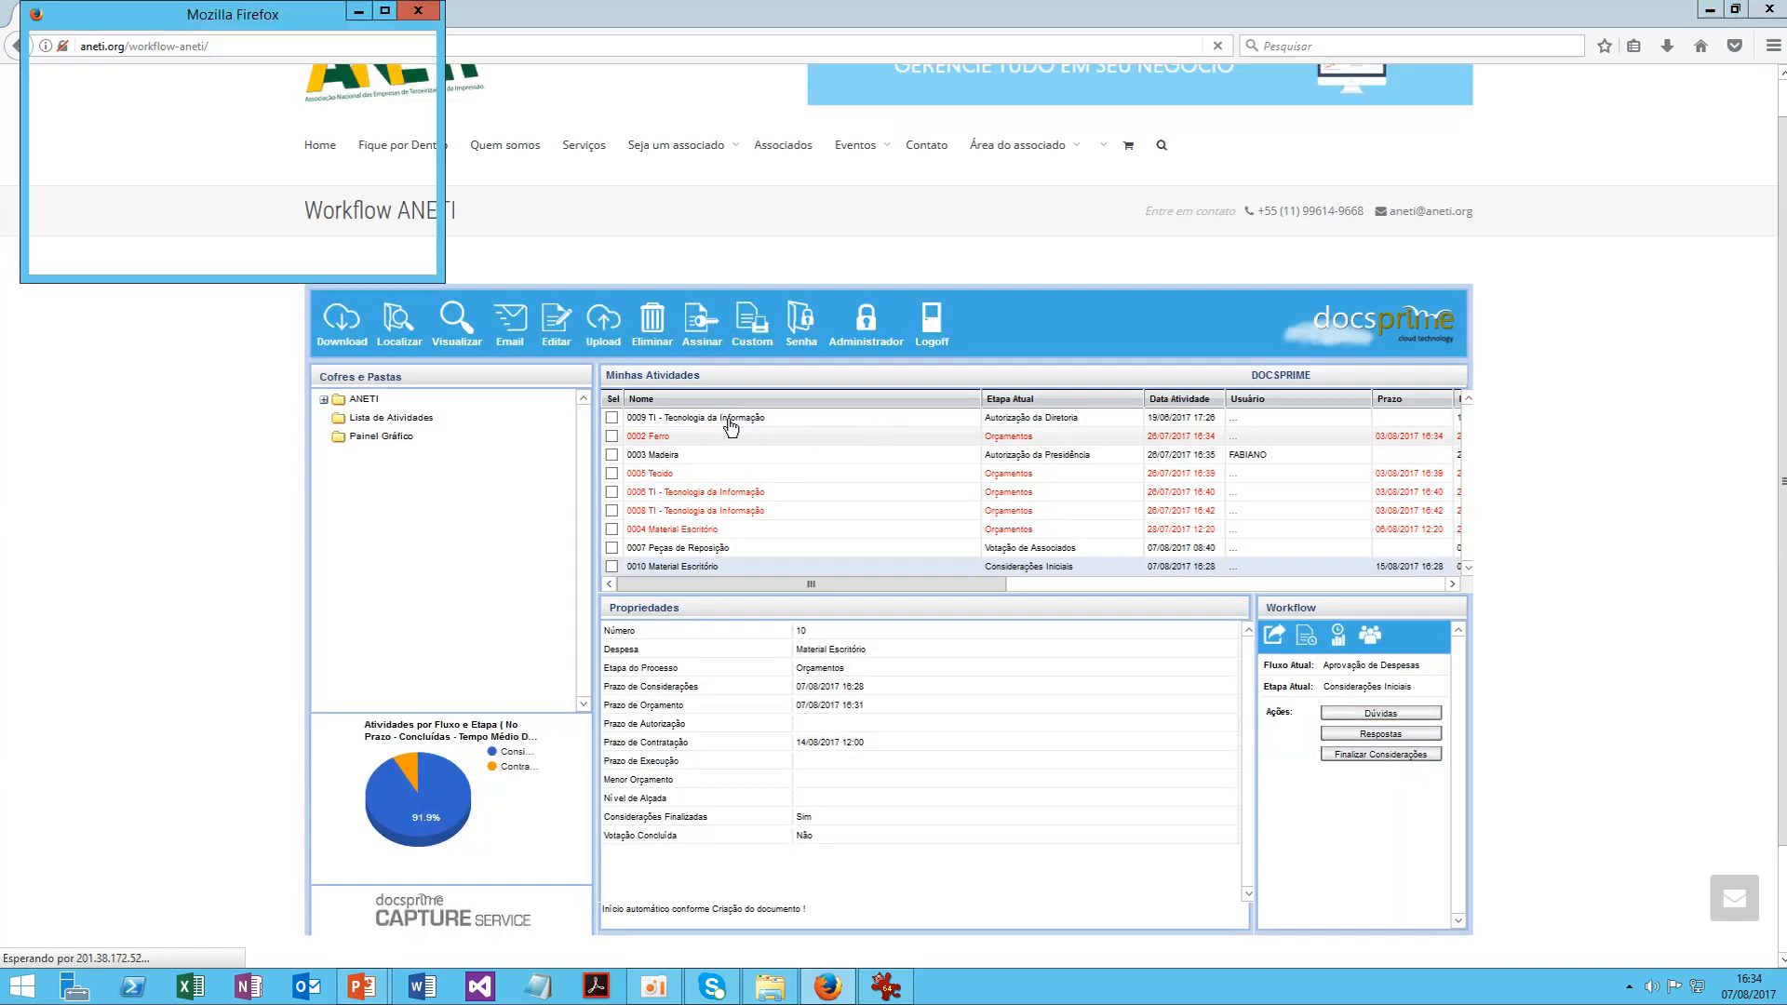
pyautogui.moveTo(275, 15); pyautogui.dragTo(304, 426)
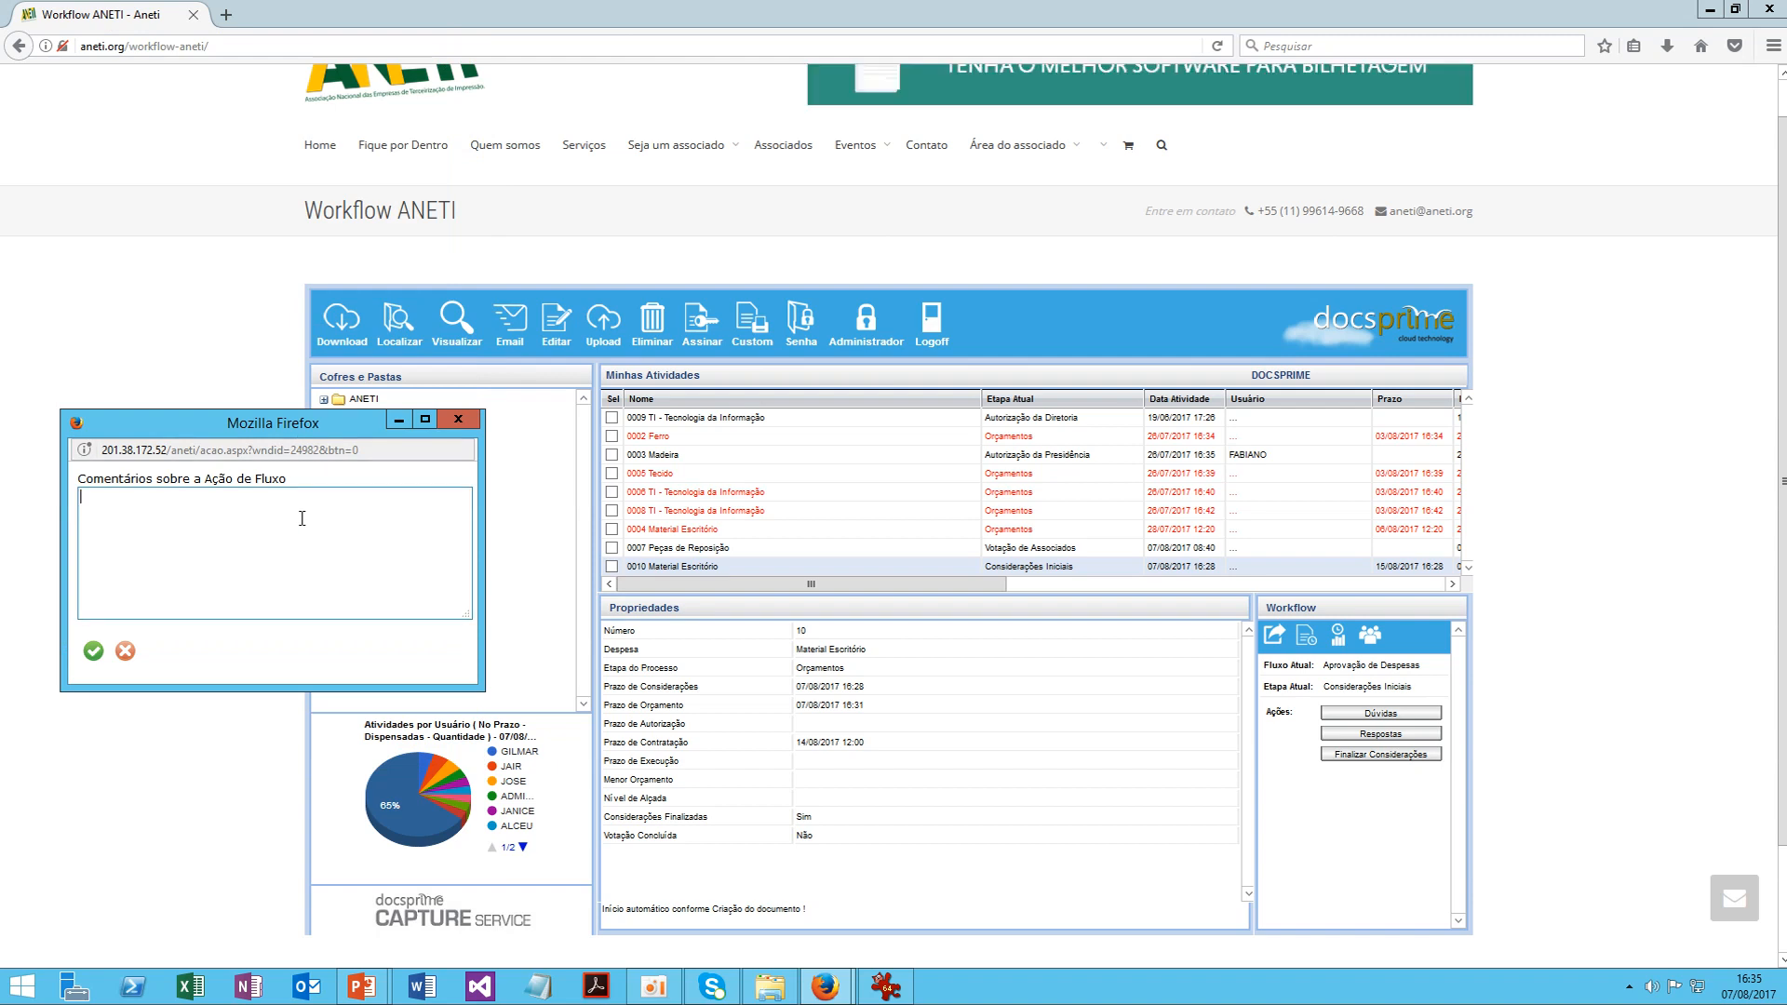
pyautogui.write('Não seria melhor comprar esse produto através de compras coletivas, uma vez vez que existem muitos processos desse tipo nesse caso ?')
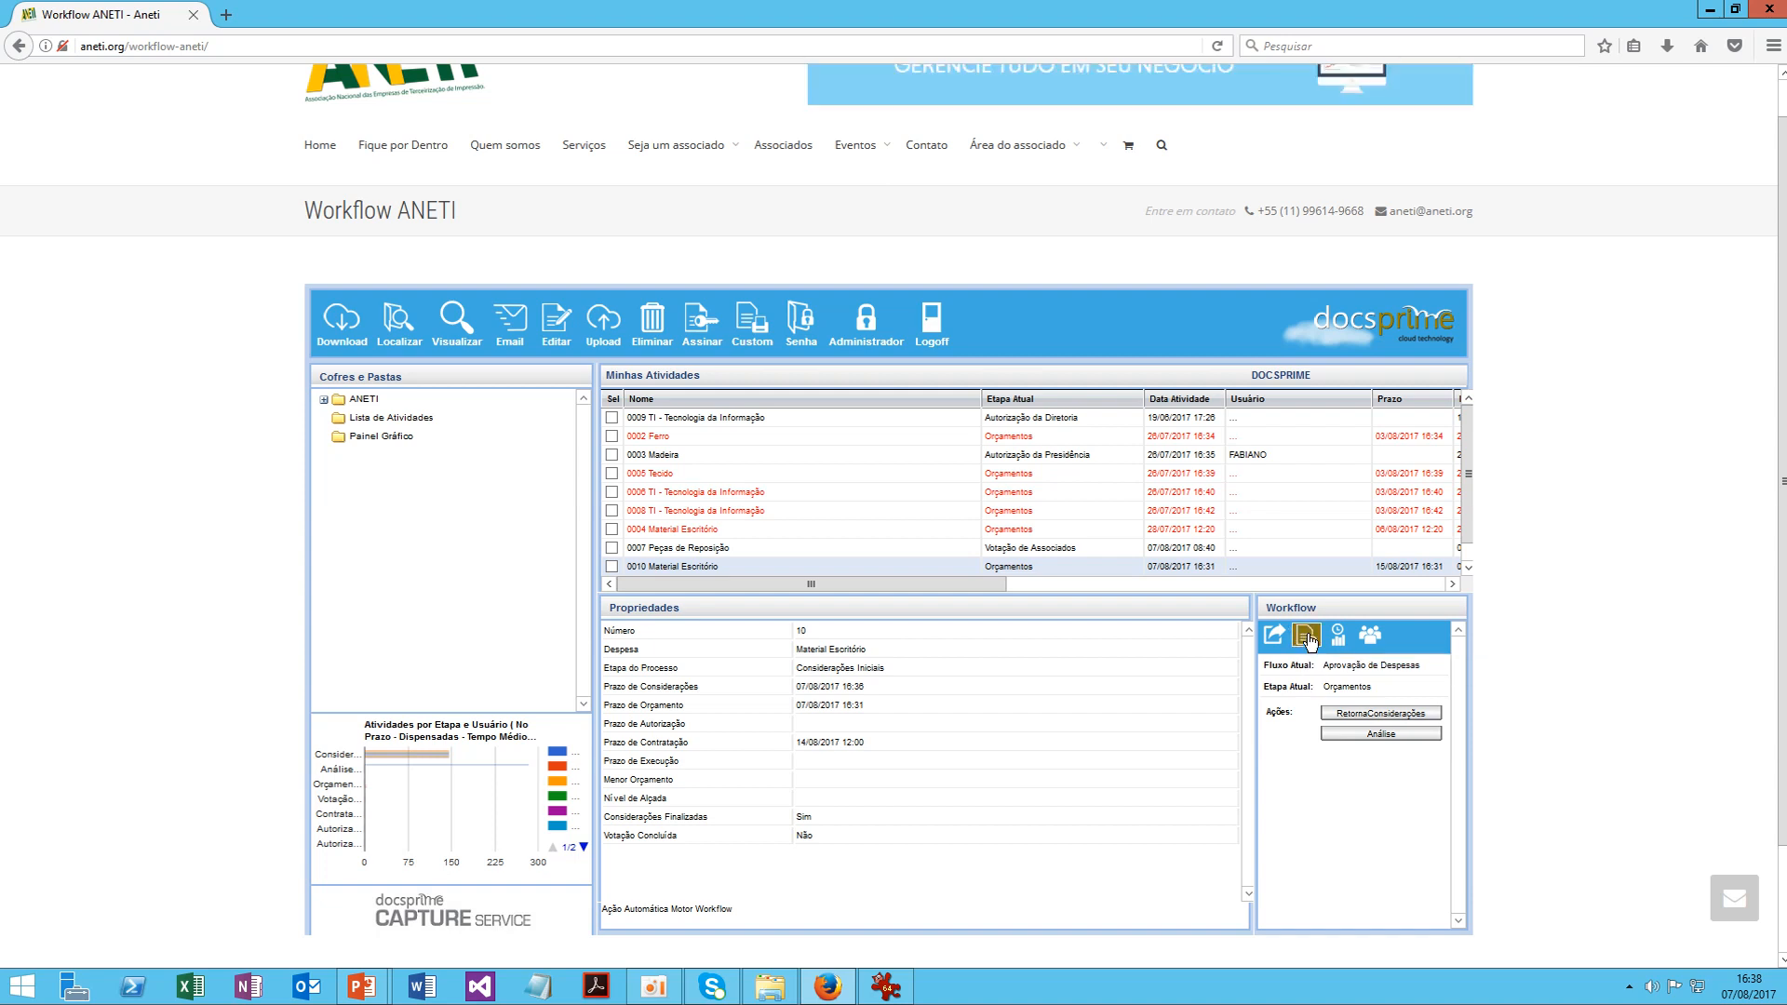
# View the flow history report of 0010 Material Escritório with dispensed participants shown, and close it
pyautogui.click(1308, 638)
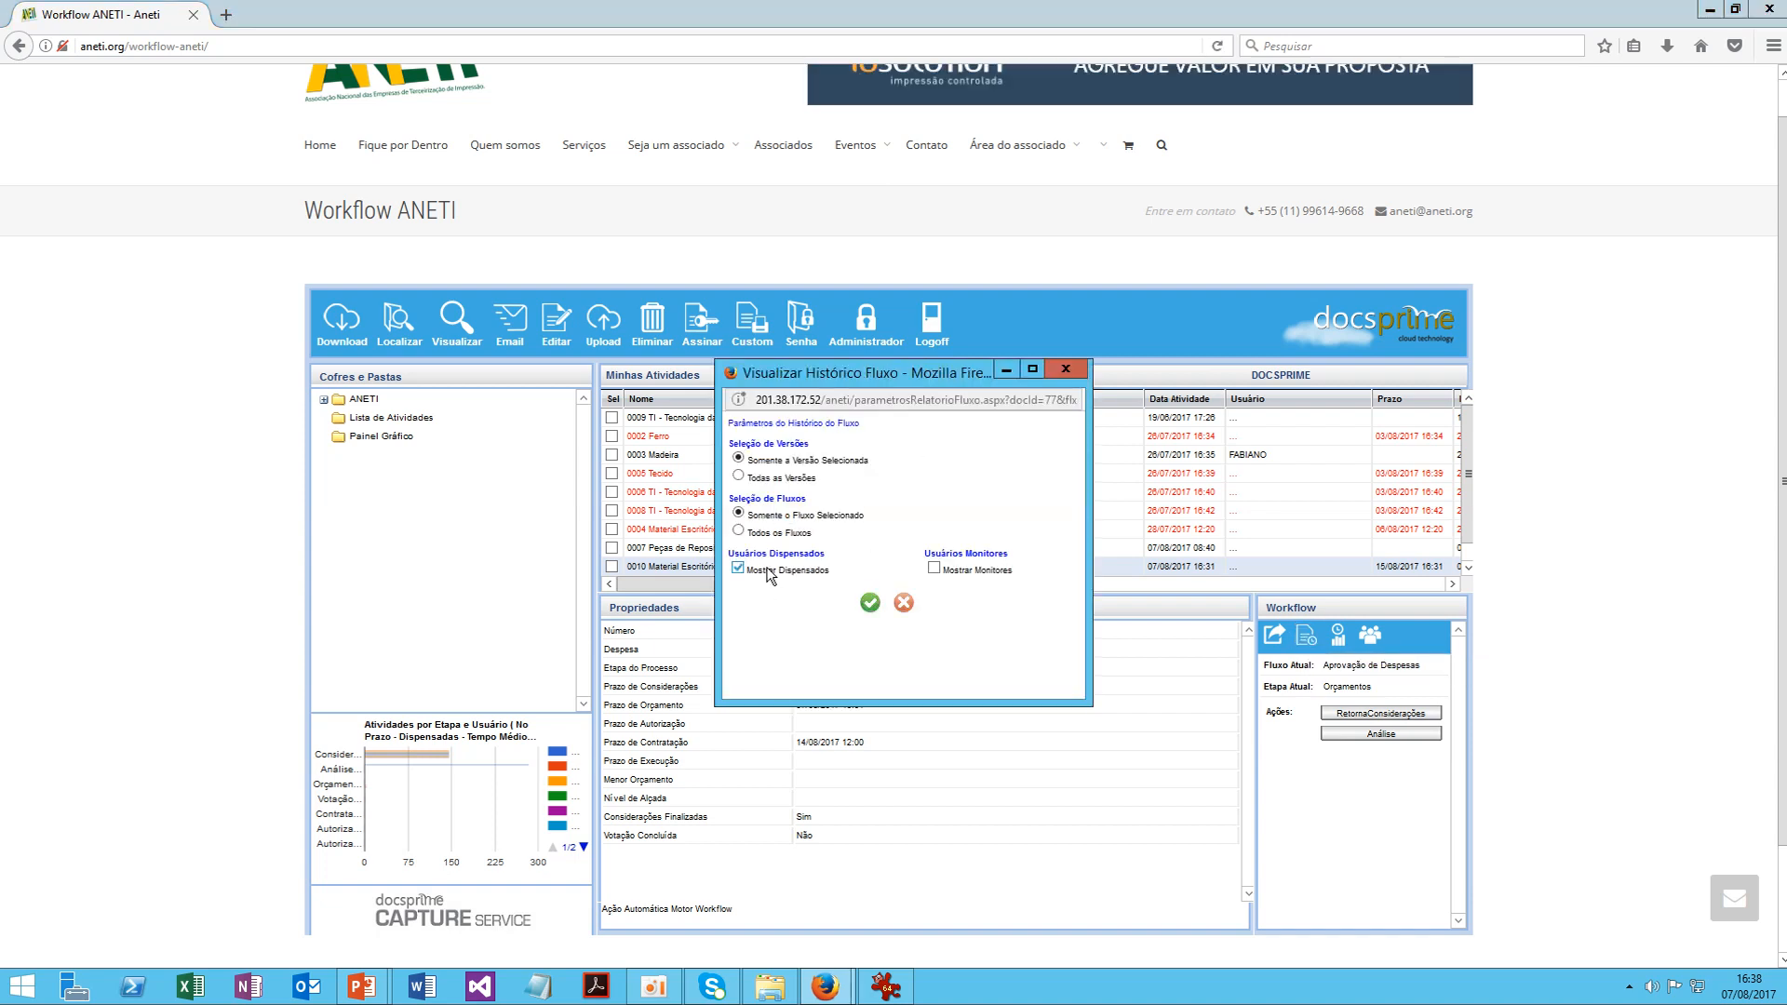
pyautogui.click(873, 607)
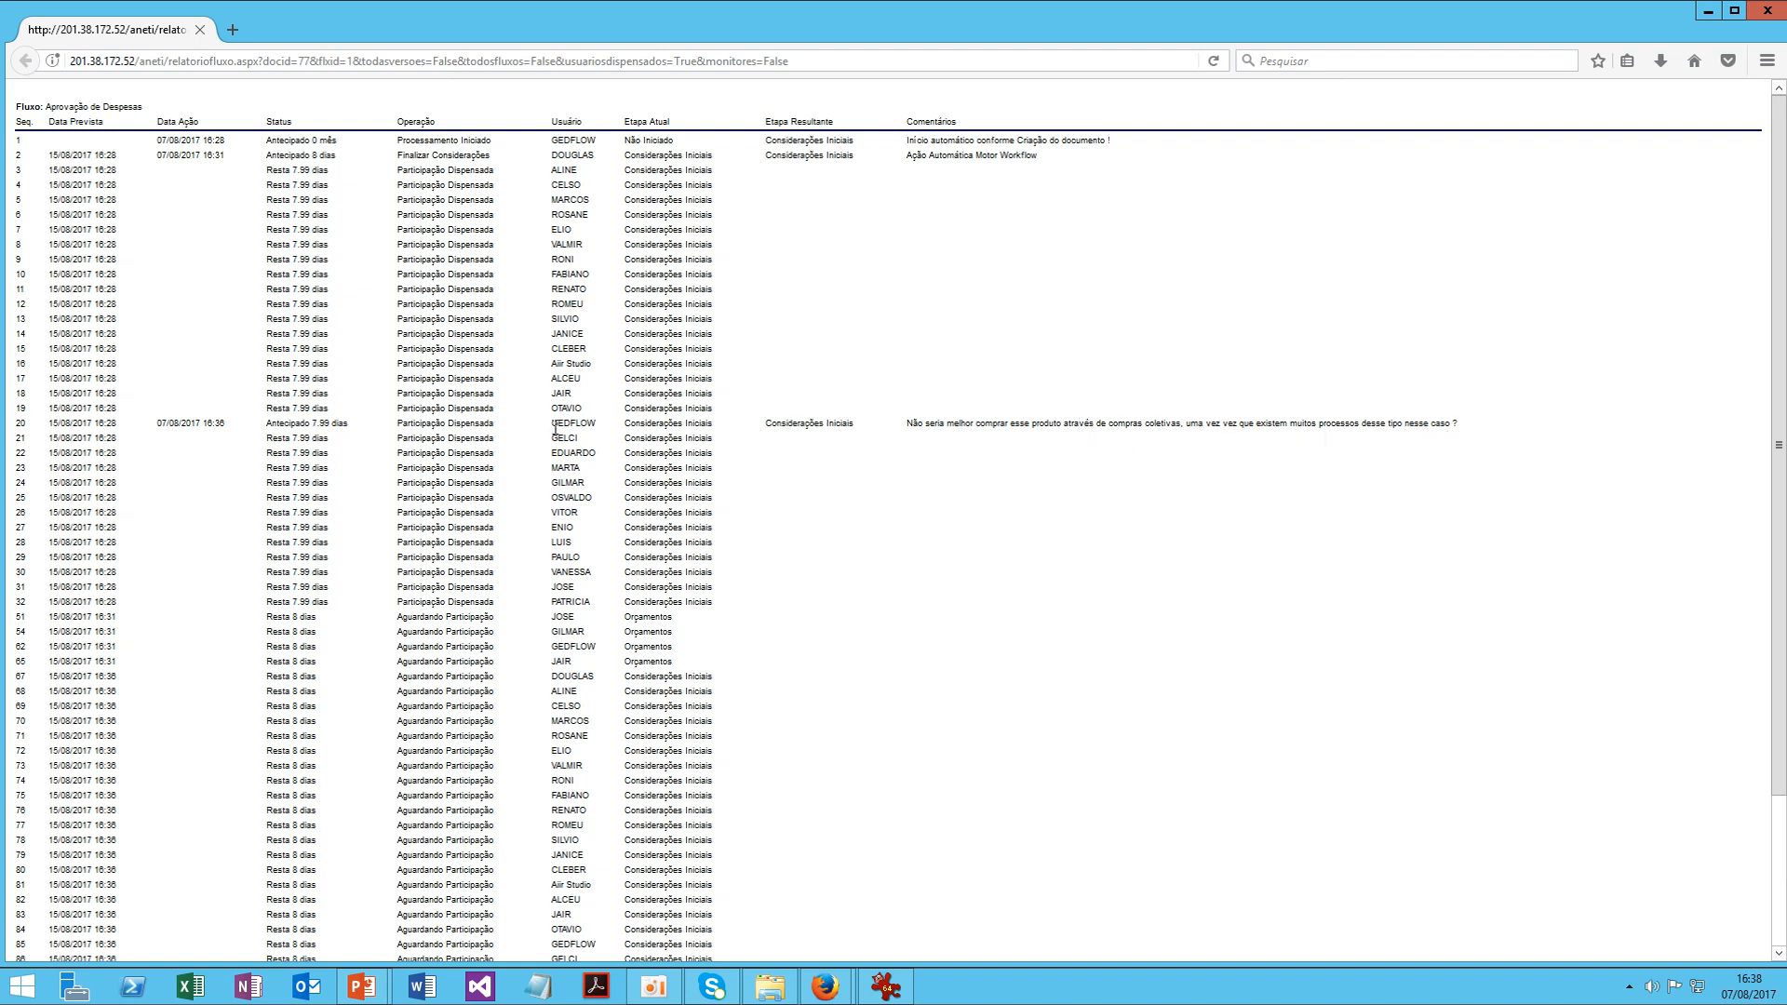
pyautogui.hotkey('ctrl', 'w')
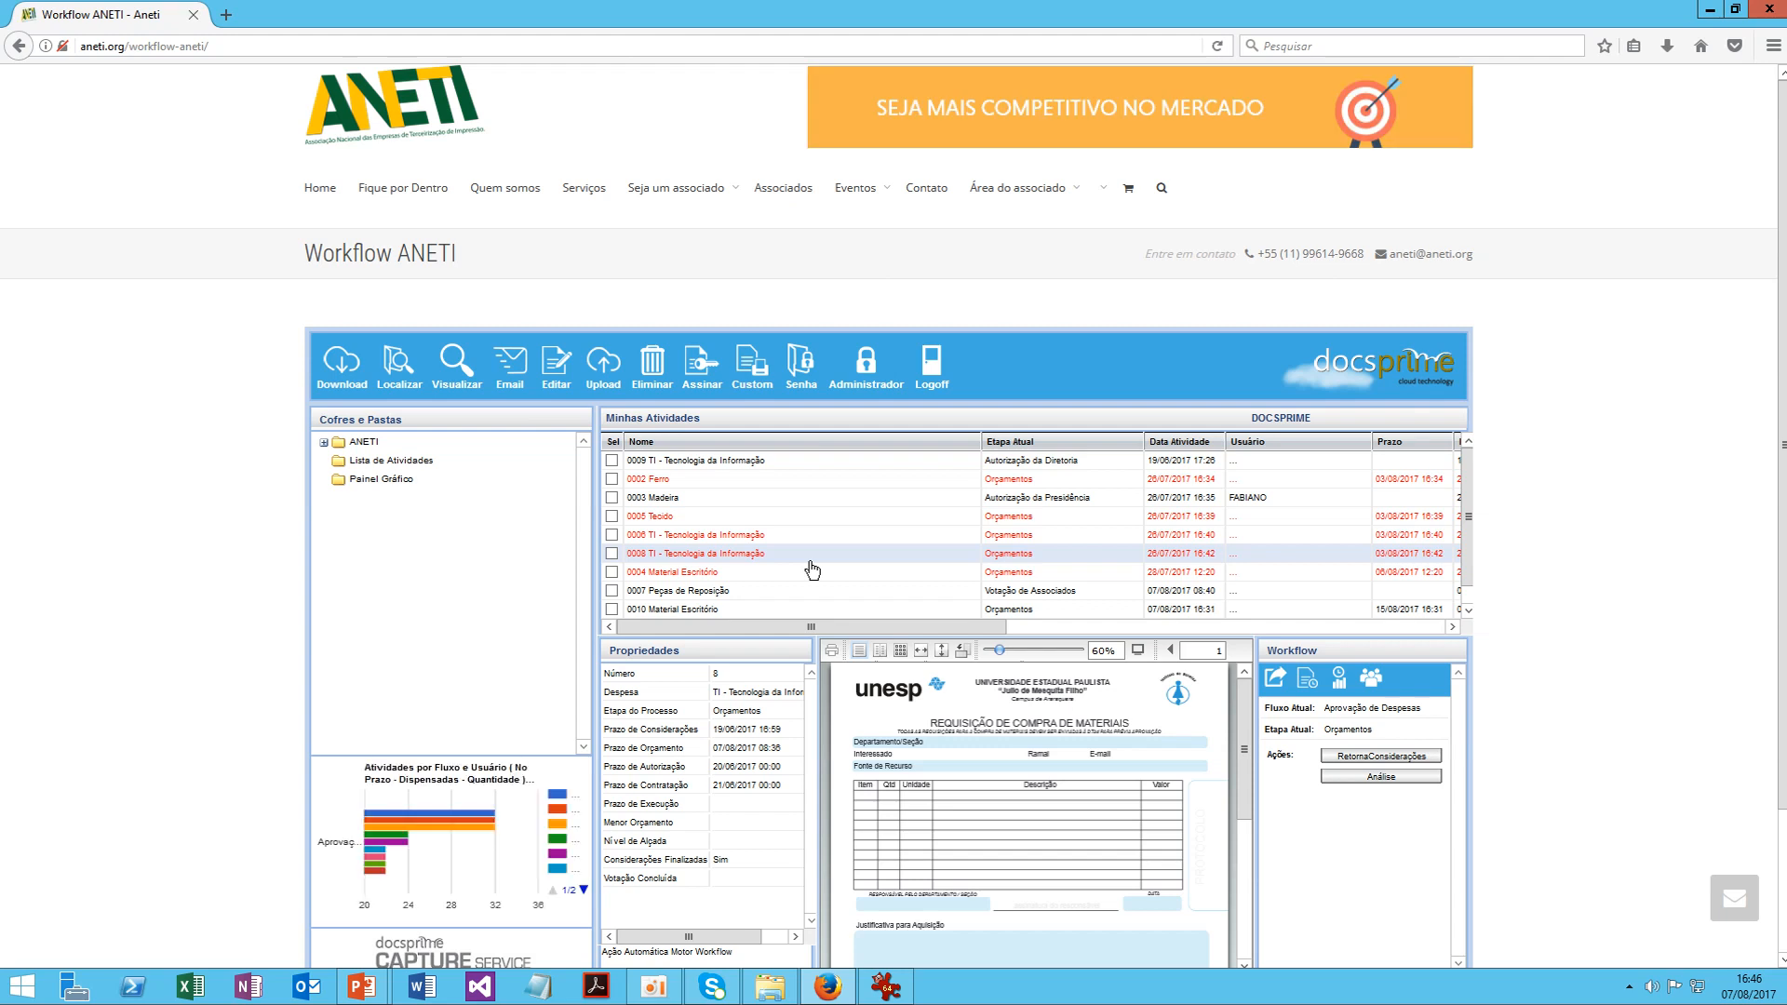
# Generate the flow chart of process 0003 Madeira as a GIF showing all flows and comments
pyautogui.click(810, 497)
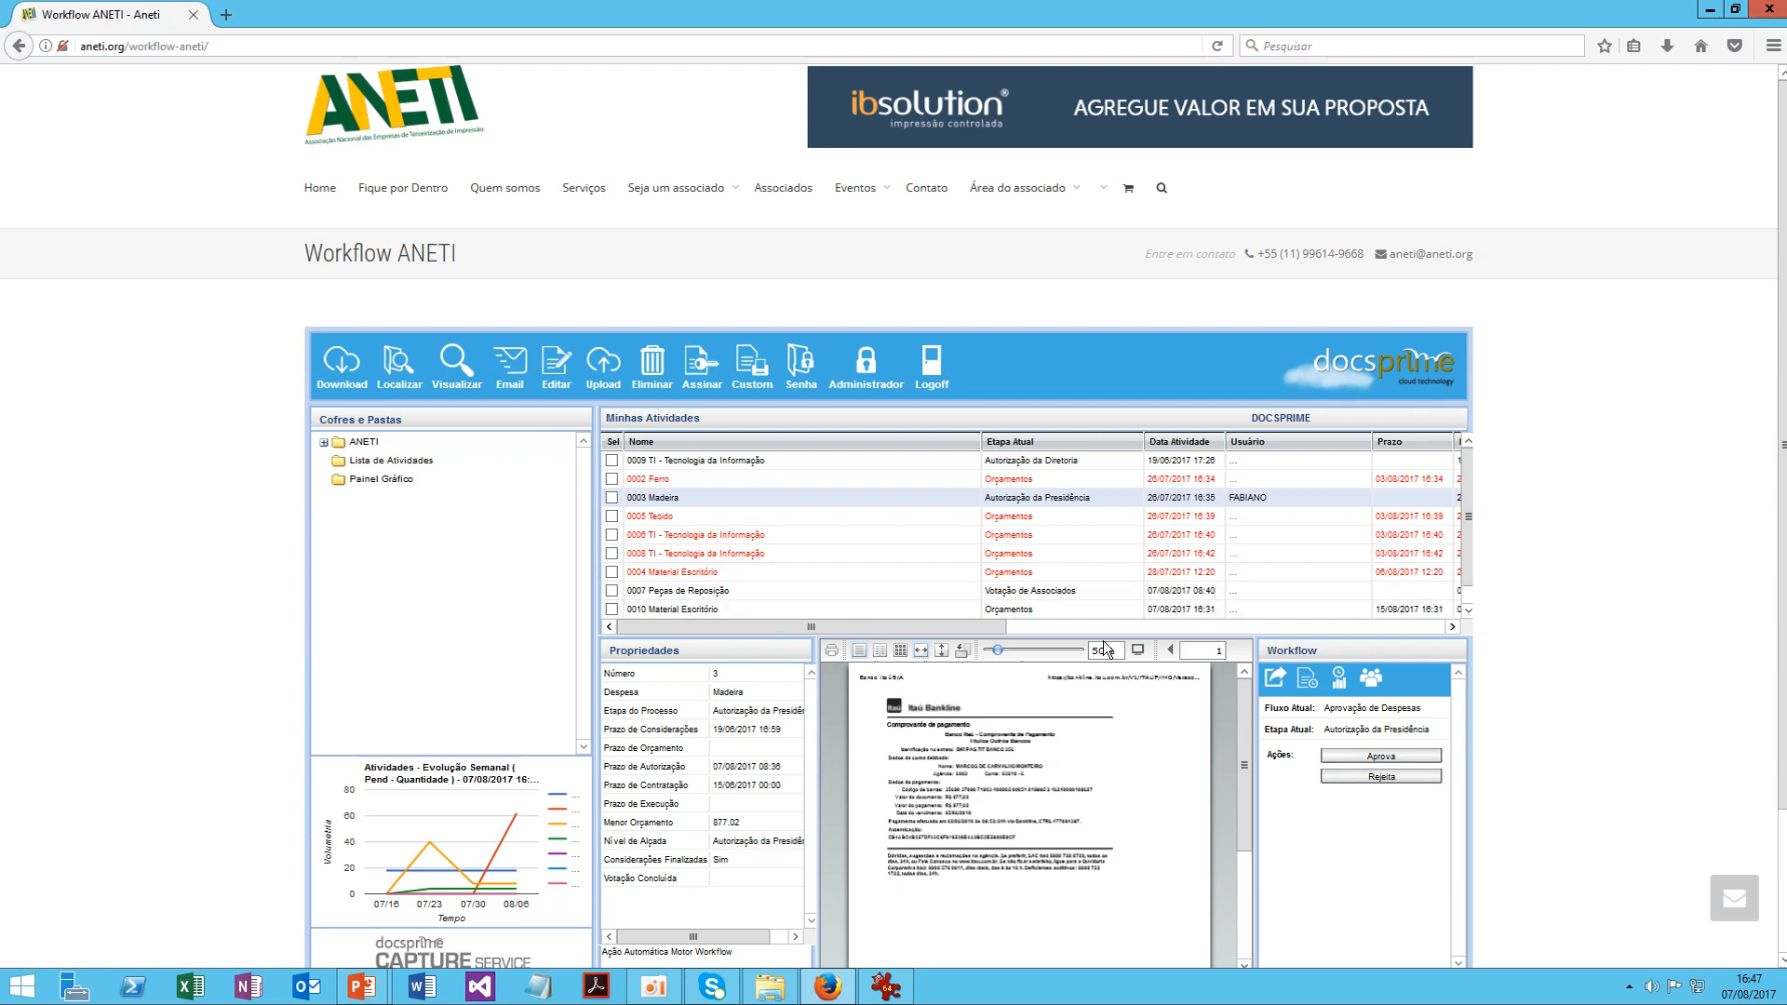
pyautogui.click(1339, 681)
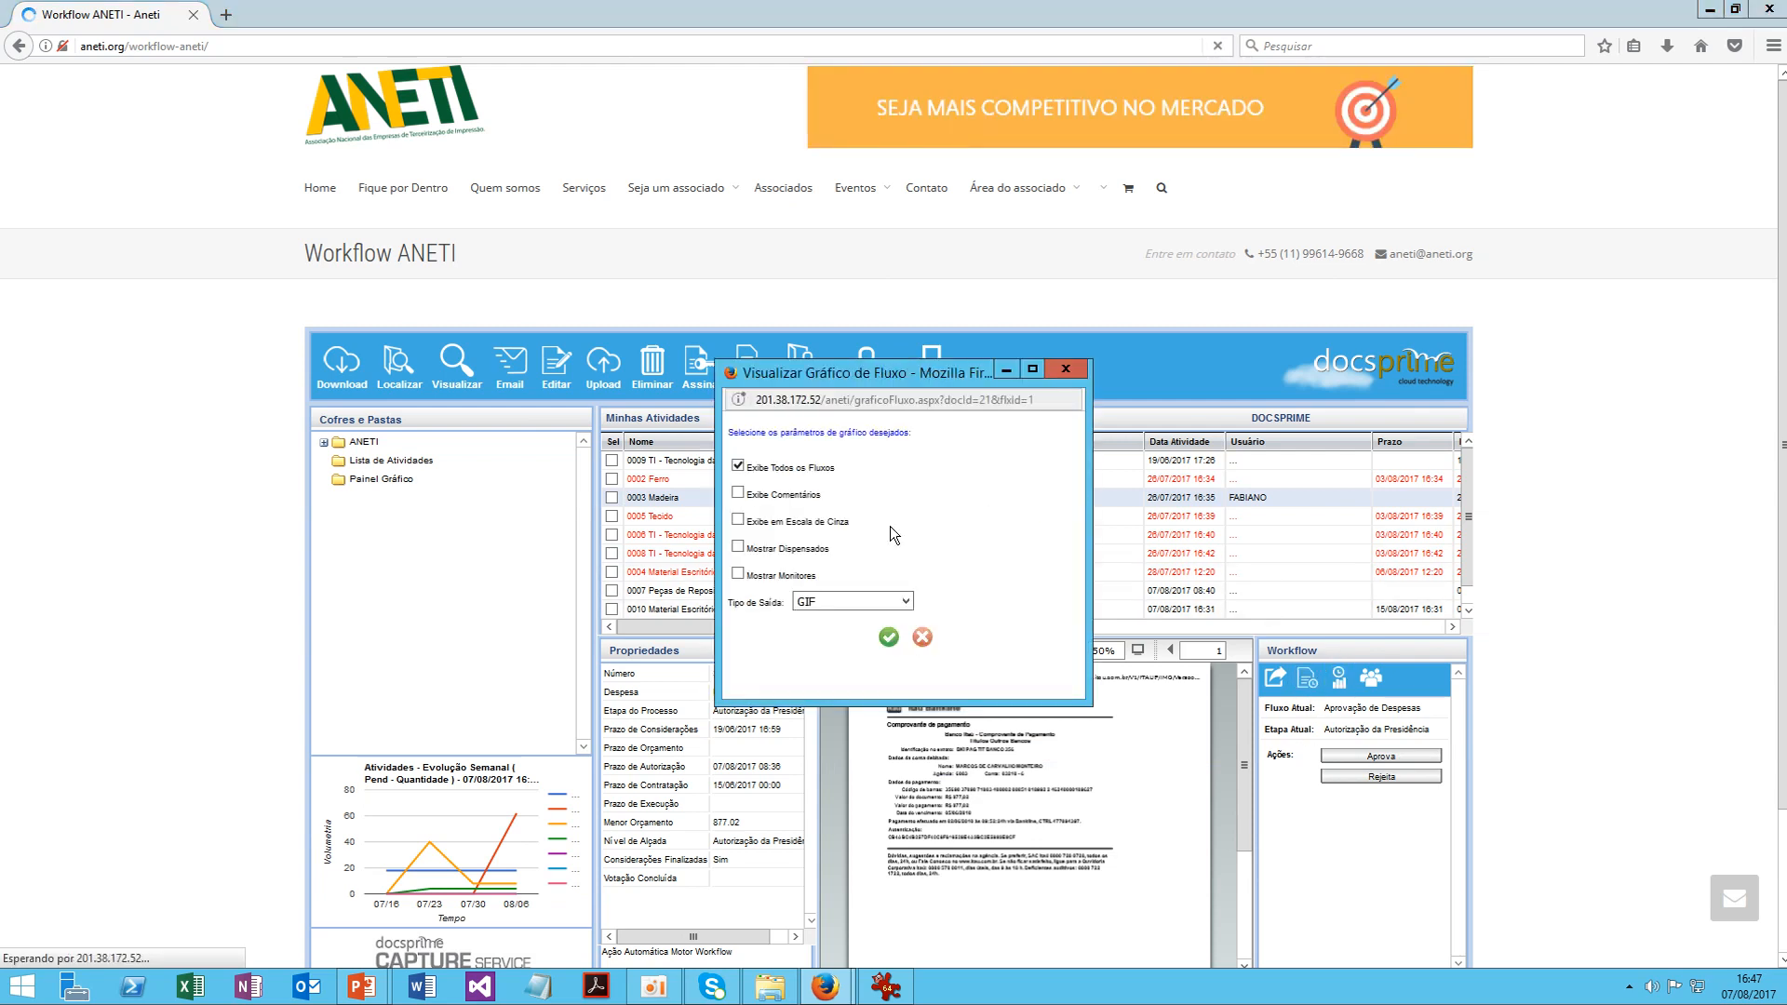
pyautogui.click(742, 494)
pyautogui.click(889, 638)
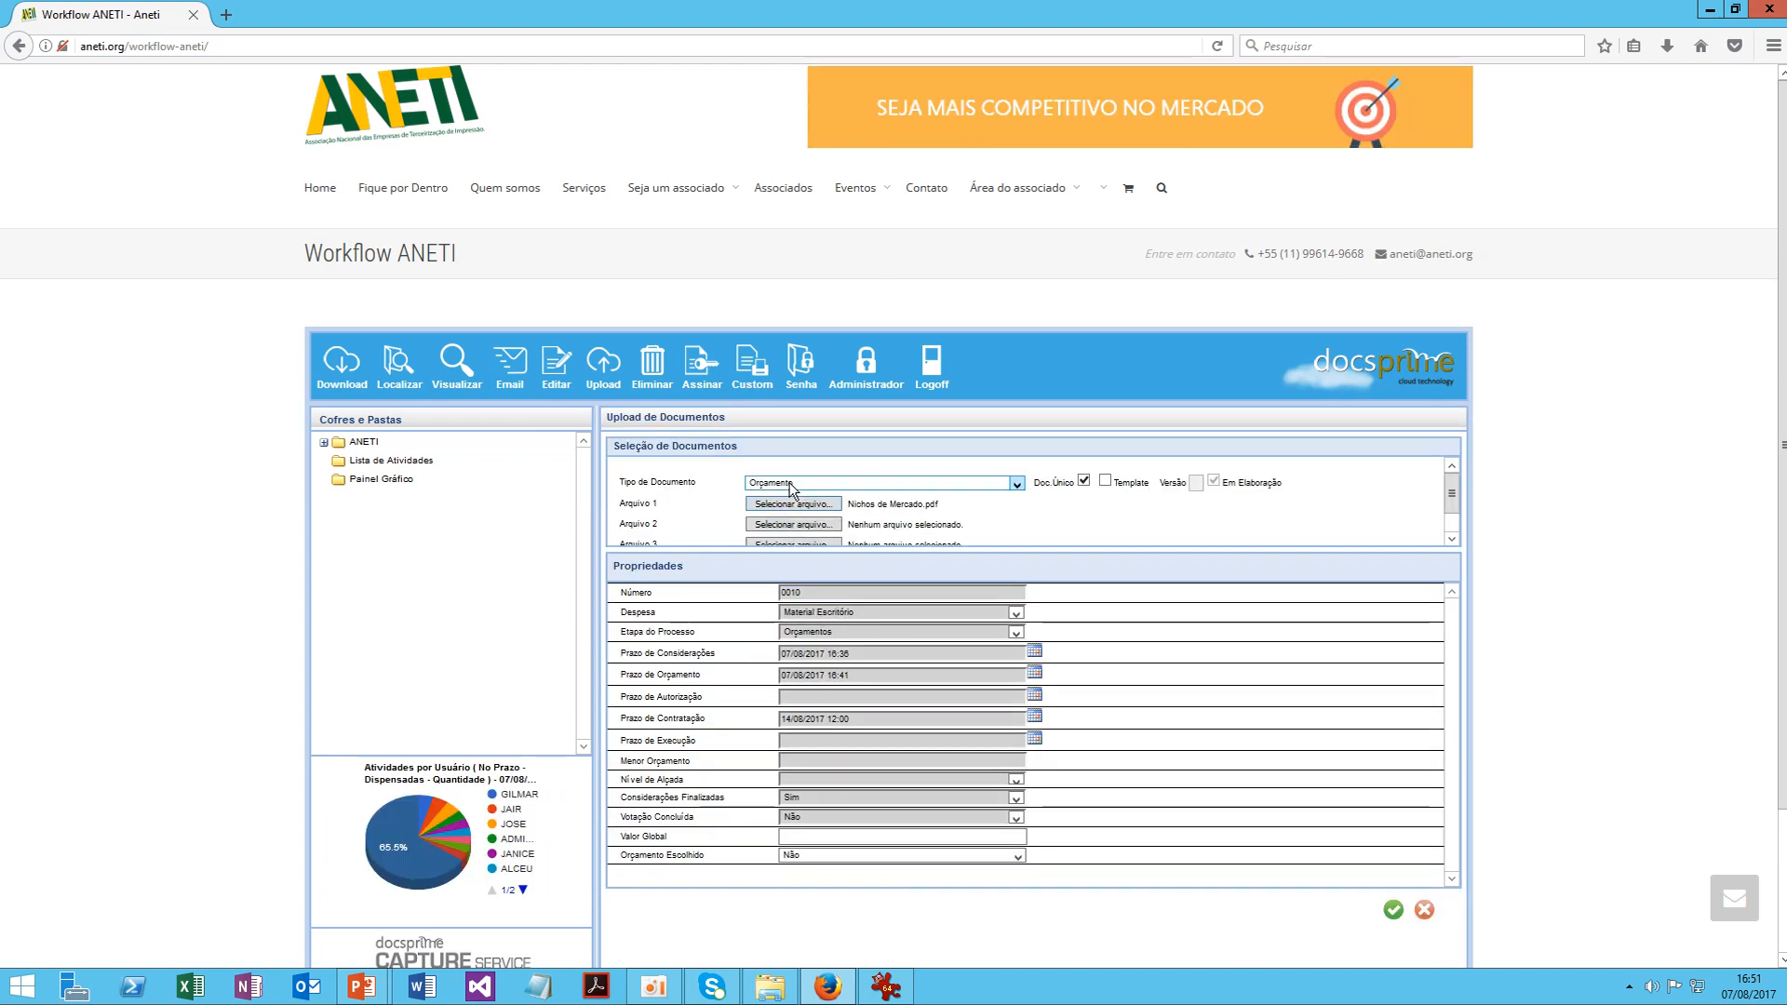
# In the document upload for process 0010, keep the type Orçamento and select the PDF Nichos de Mercado as Arquivo 1
pyautogui.click(798, 483)
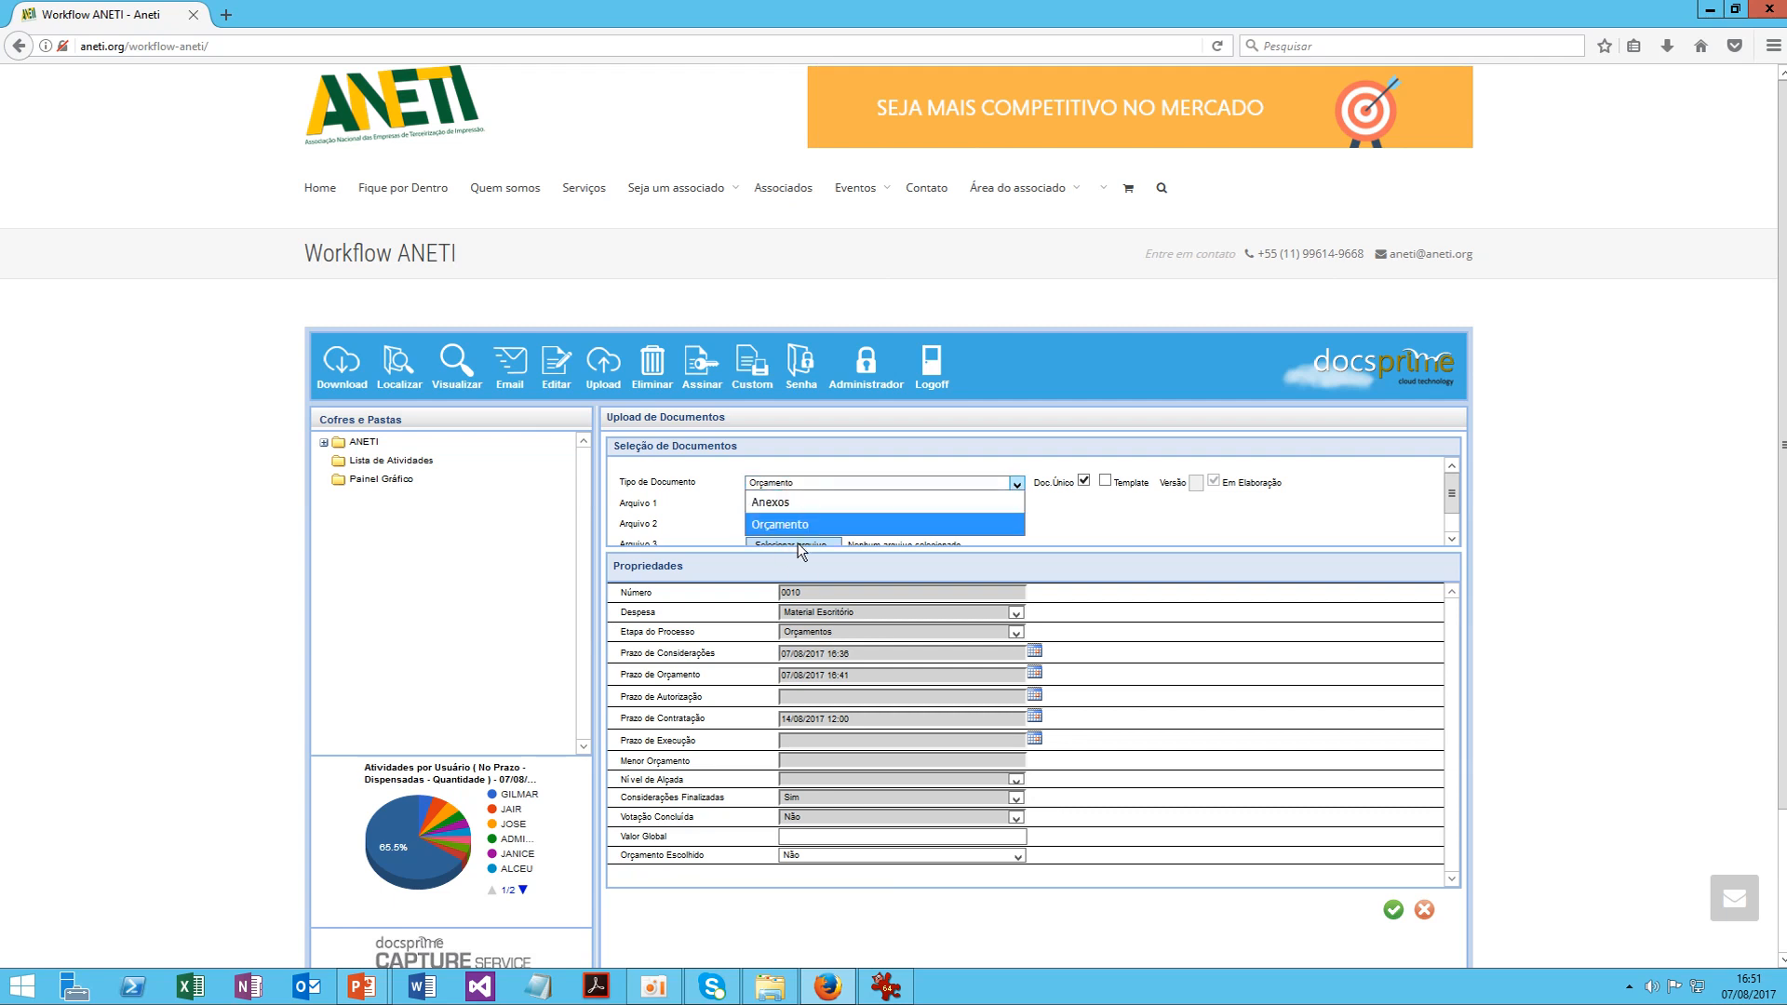
pyautogui.click(799, 523)
pyautogui.click(797, 499)
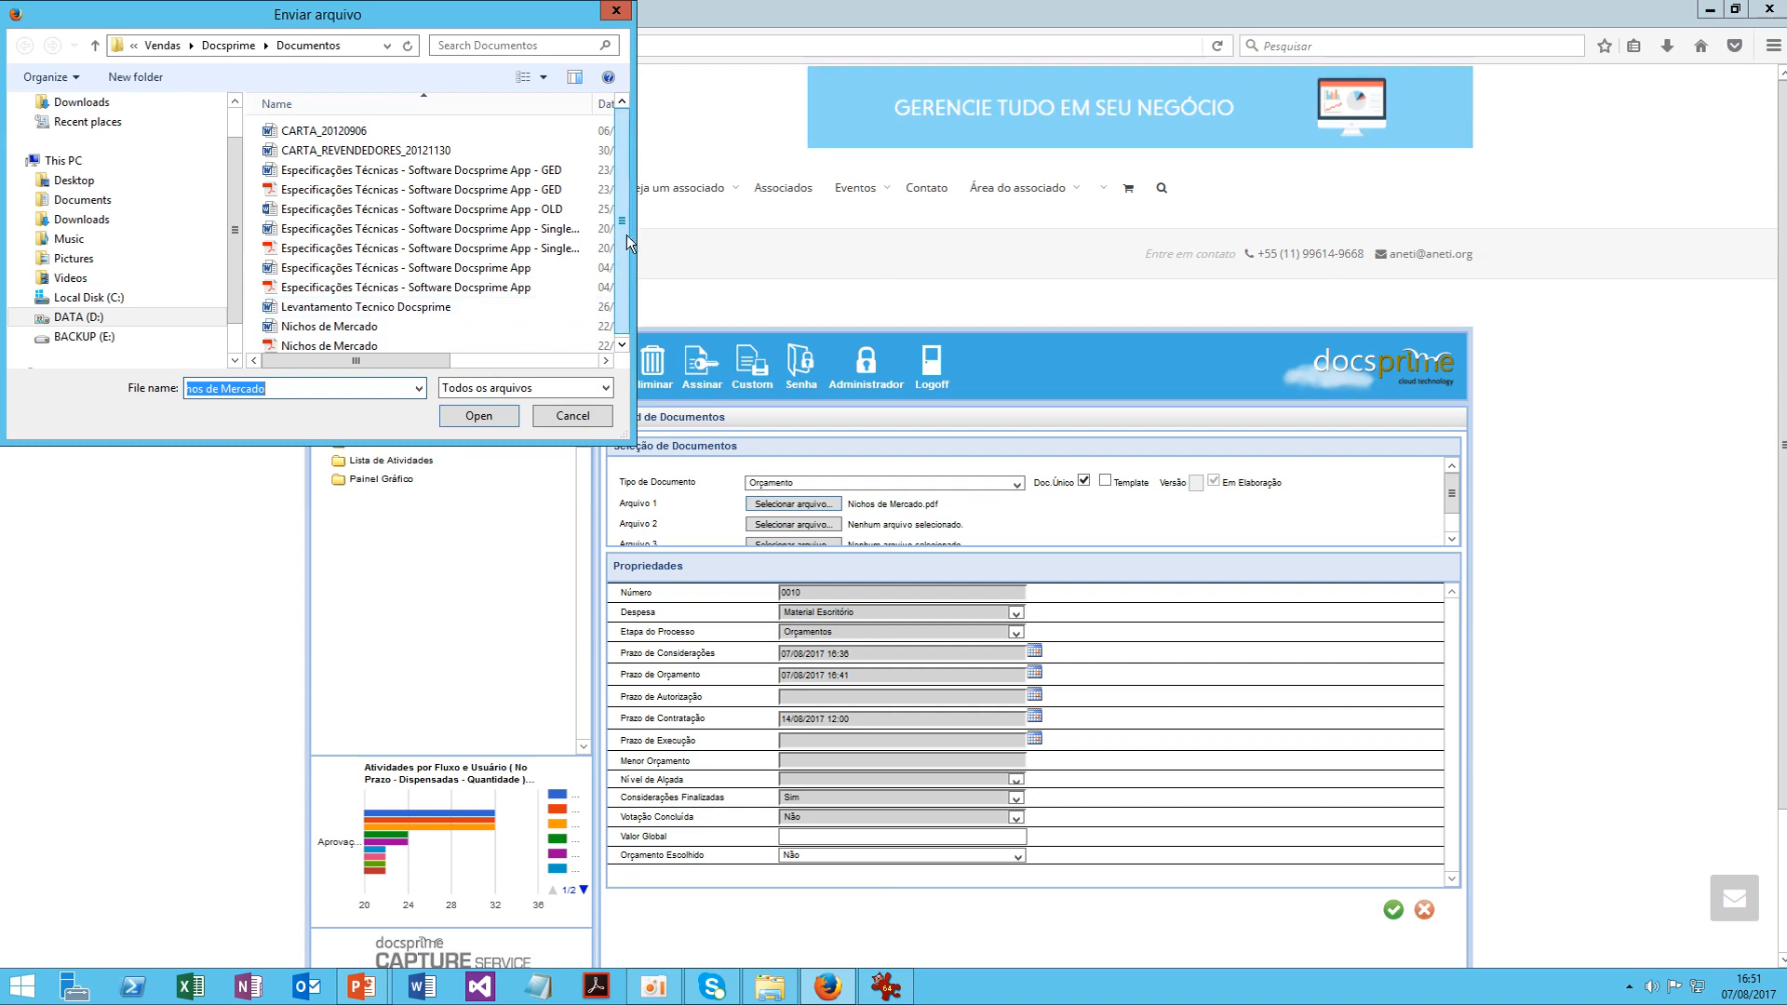
pyautogui.scroll(-1, 624, 243)
pyautogui.click(386, 341)
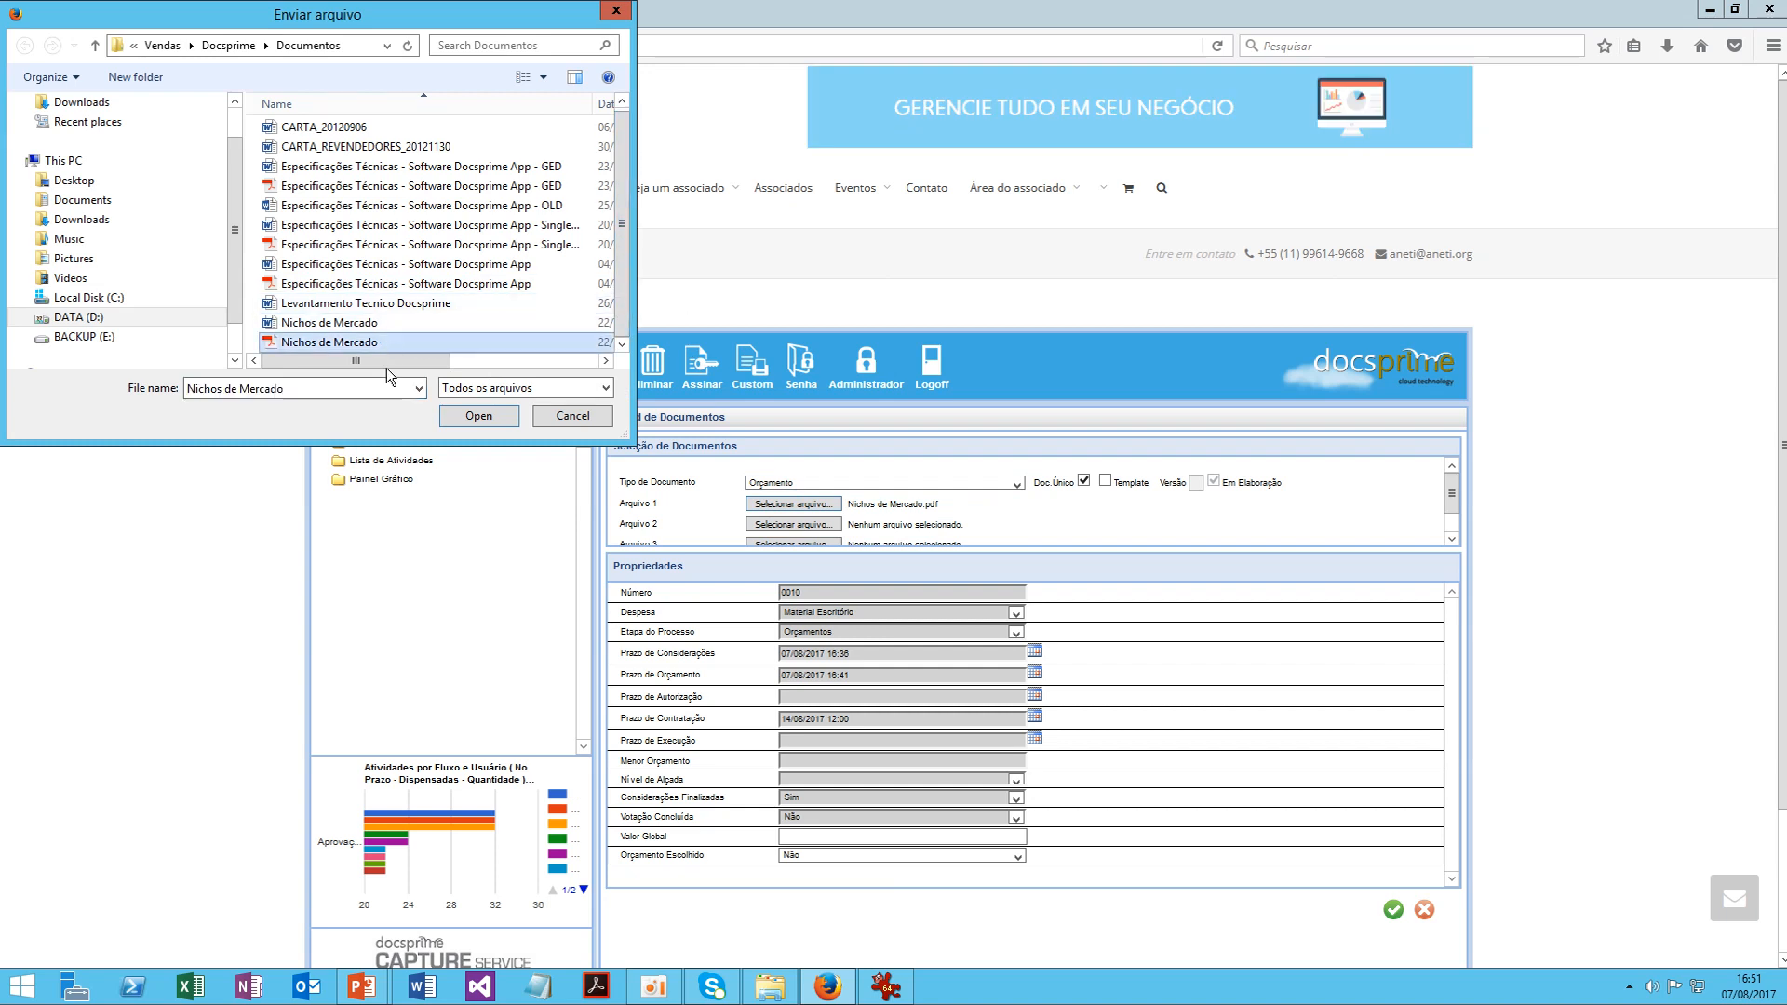
pyautogui.click(477, 416)
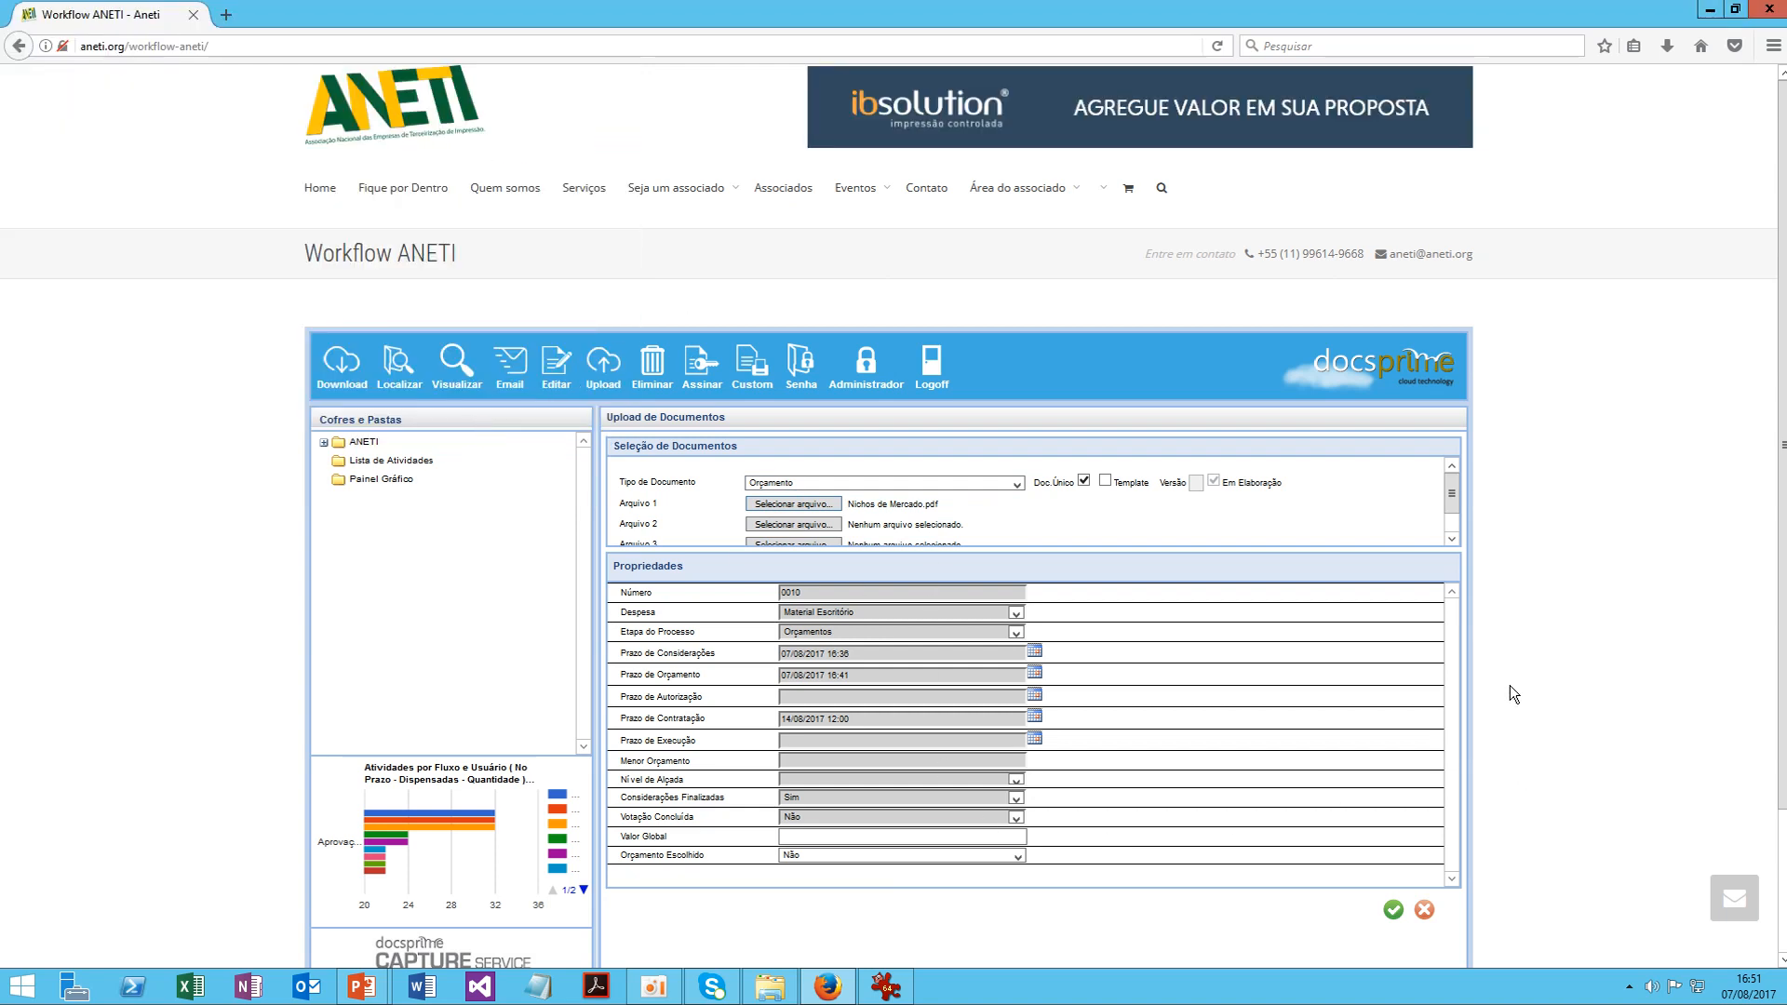
# Submit the Orçamento upload of Nichos de Mercado.pdf to process 0010 and accept the confirmation
pyautogui.click(1393, 909)
pyautogui.press('Return')
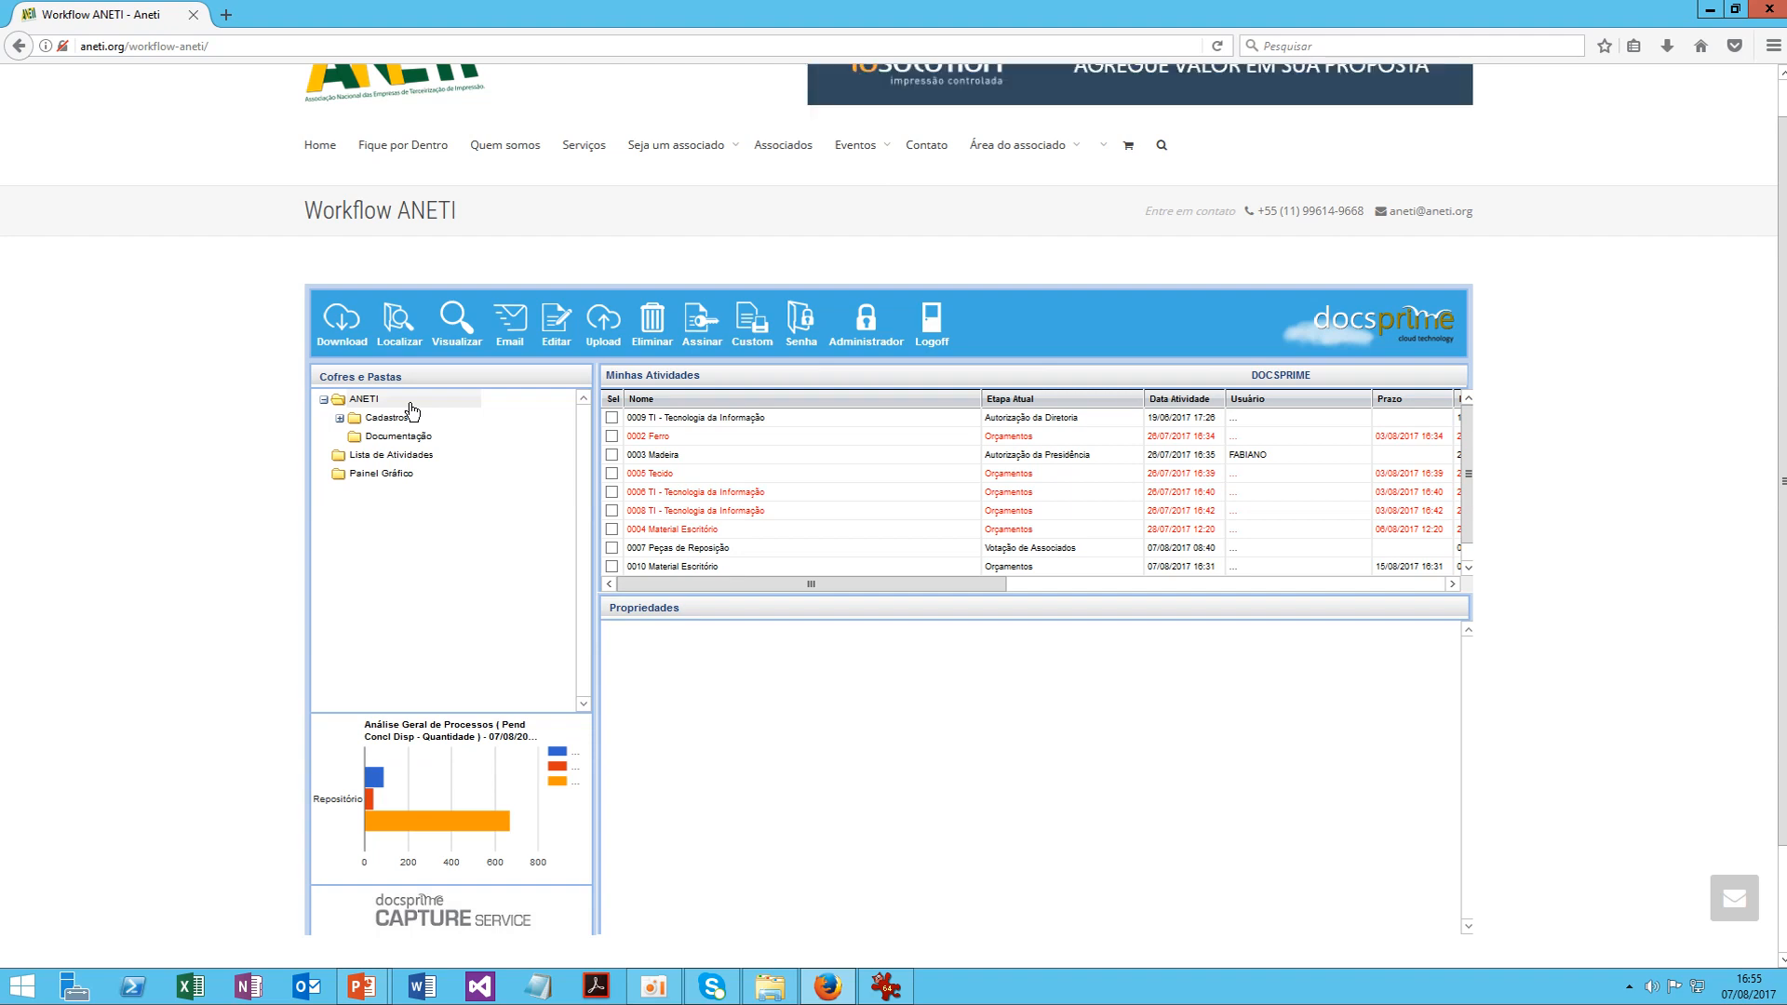
# Set up a document search for the type Despesas e Investimentos with the initial Número 7
pyautogui.click(399, 321)
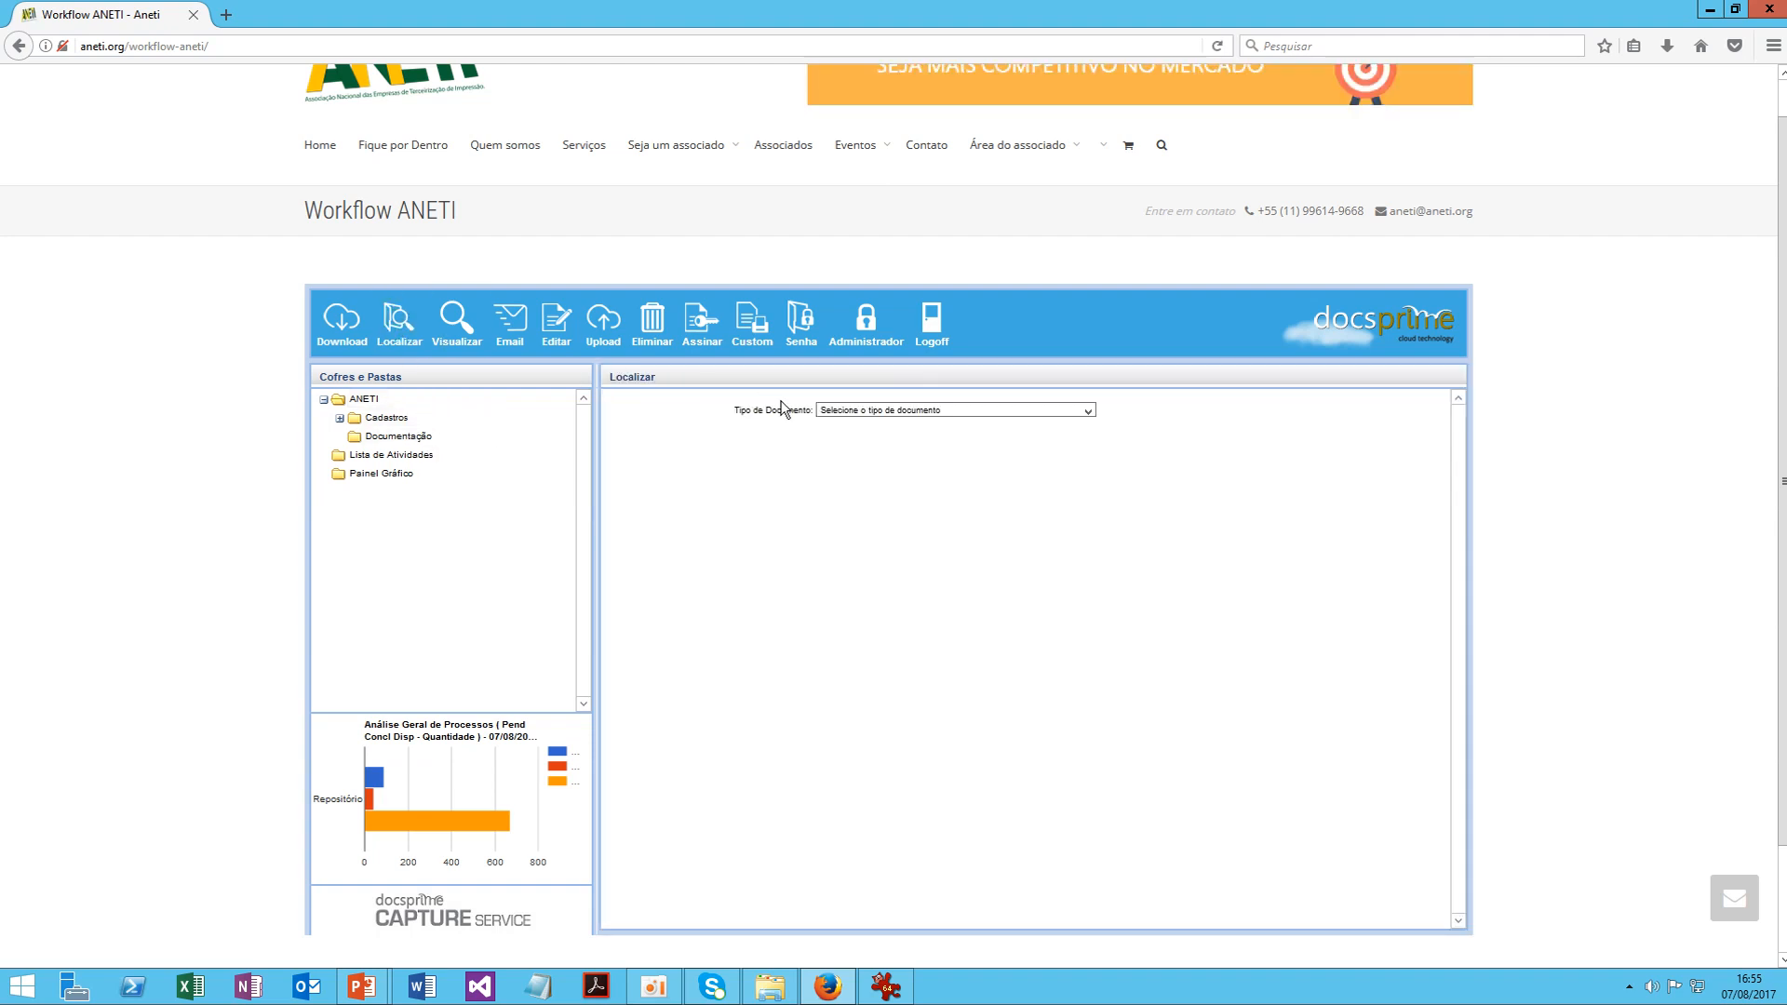
pyautogui.click(853, 415)
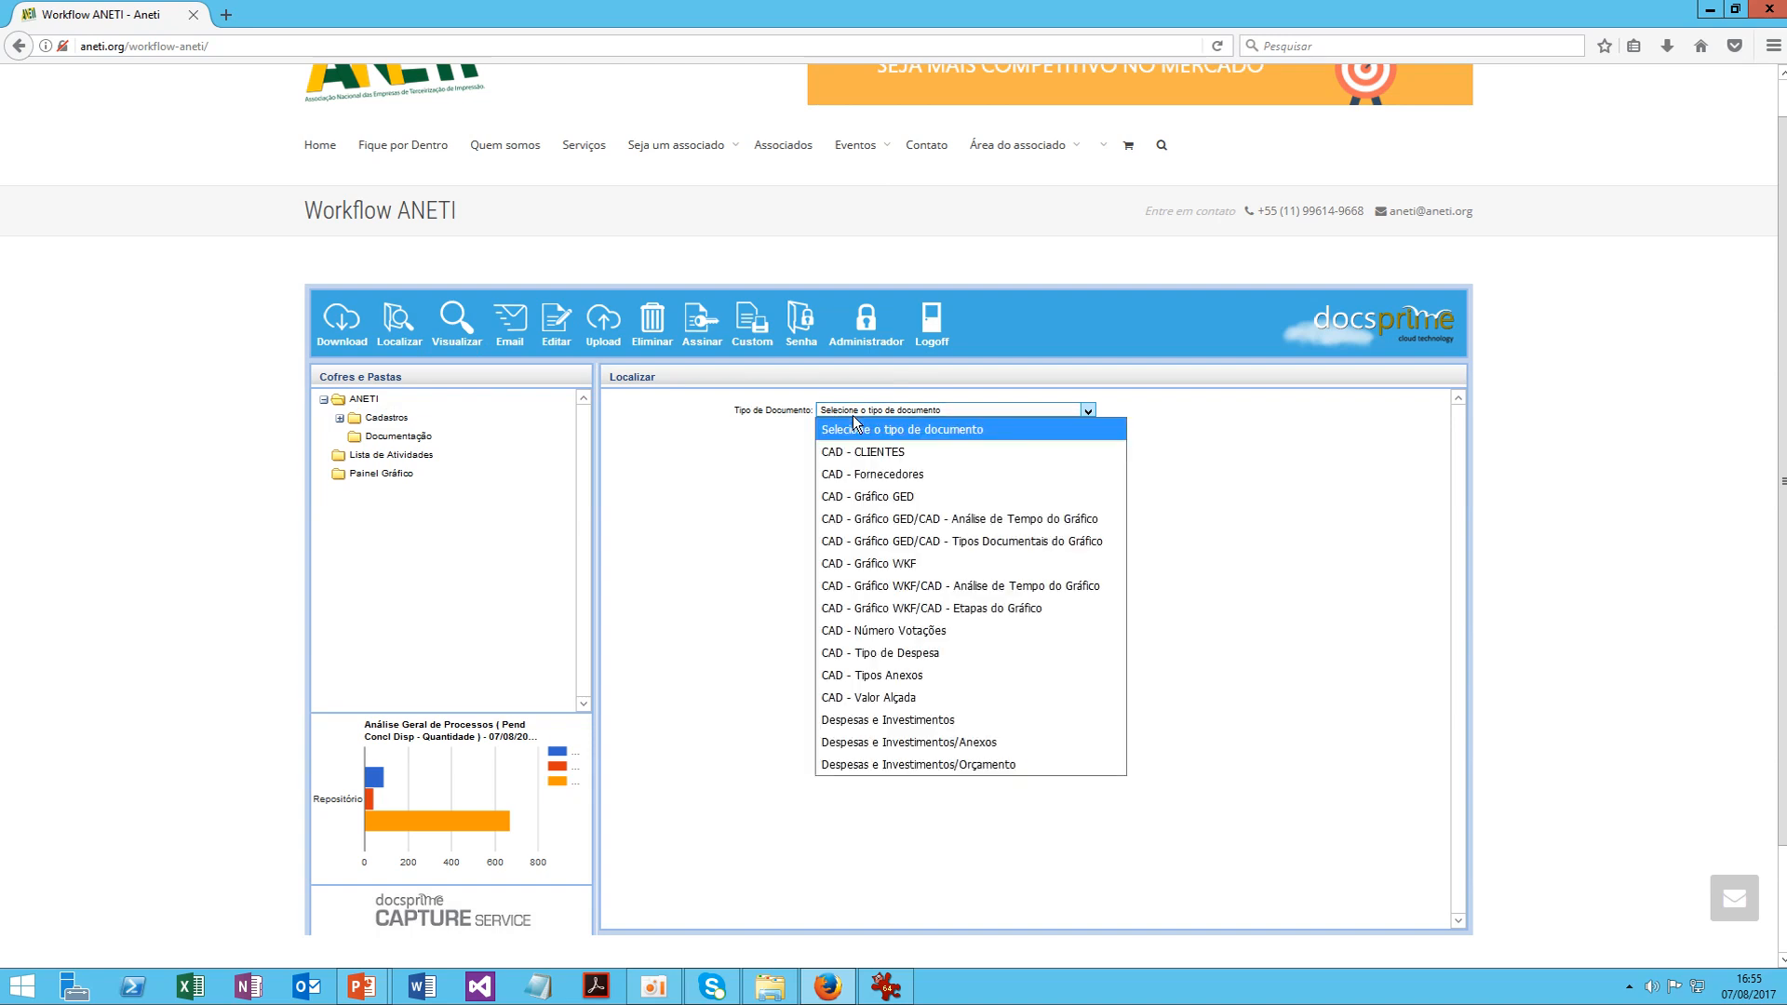
pyautogui.click(896, 720)
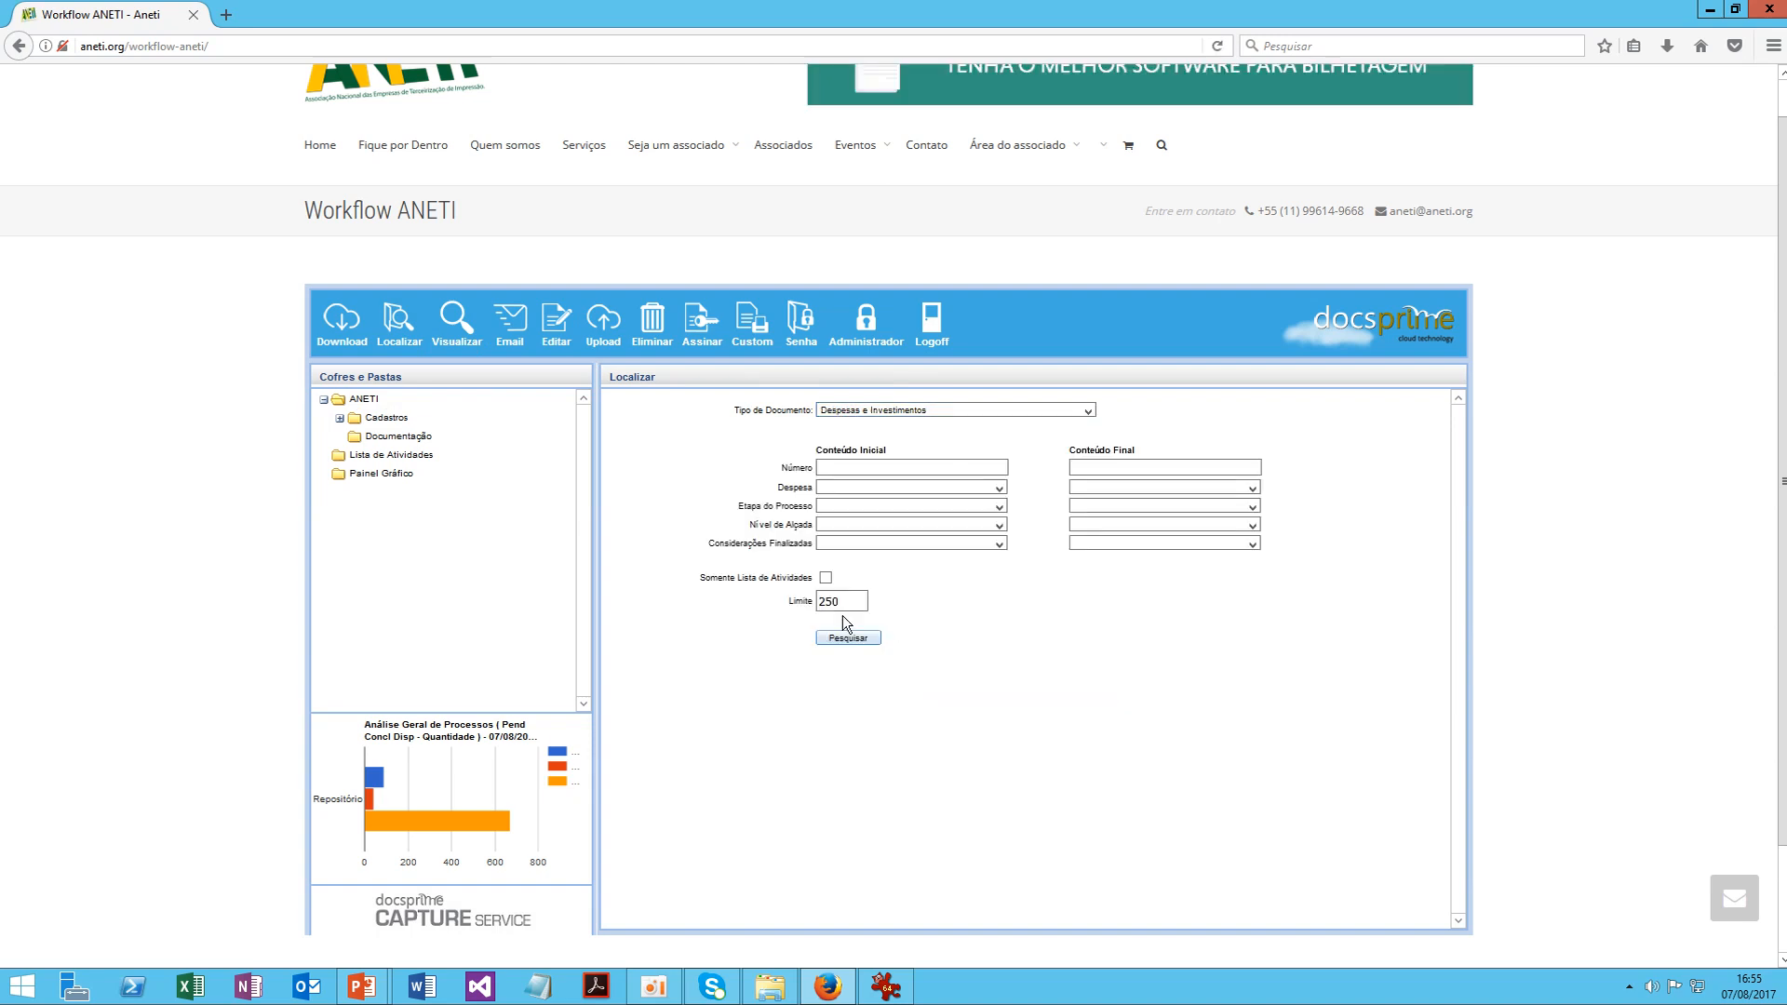
pyautogui.click(843, 468)
pyautogui.write('7')
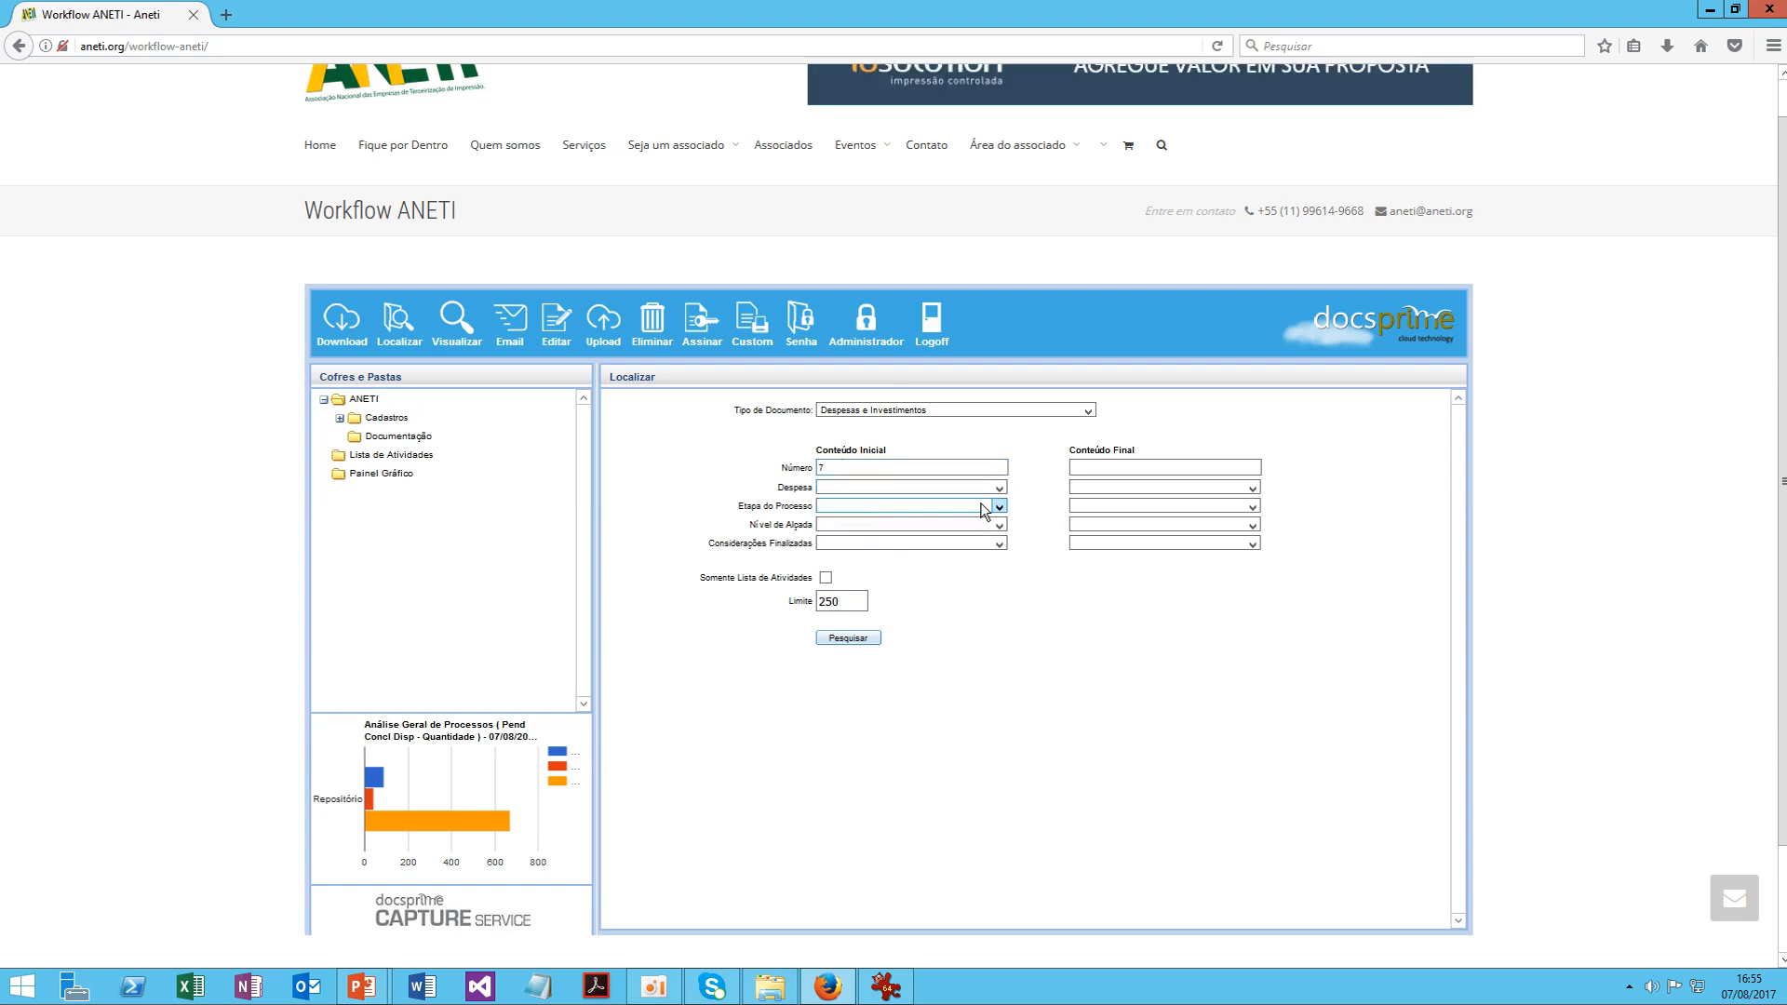
# Review the options for Despesa, Etapa do Processo and Nível de Alçada, leave them blank, and run the search
pyautogui.click(999, 488)
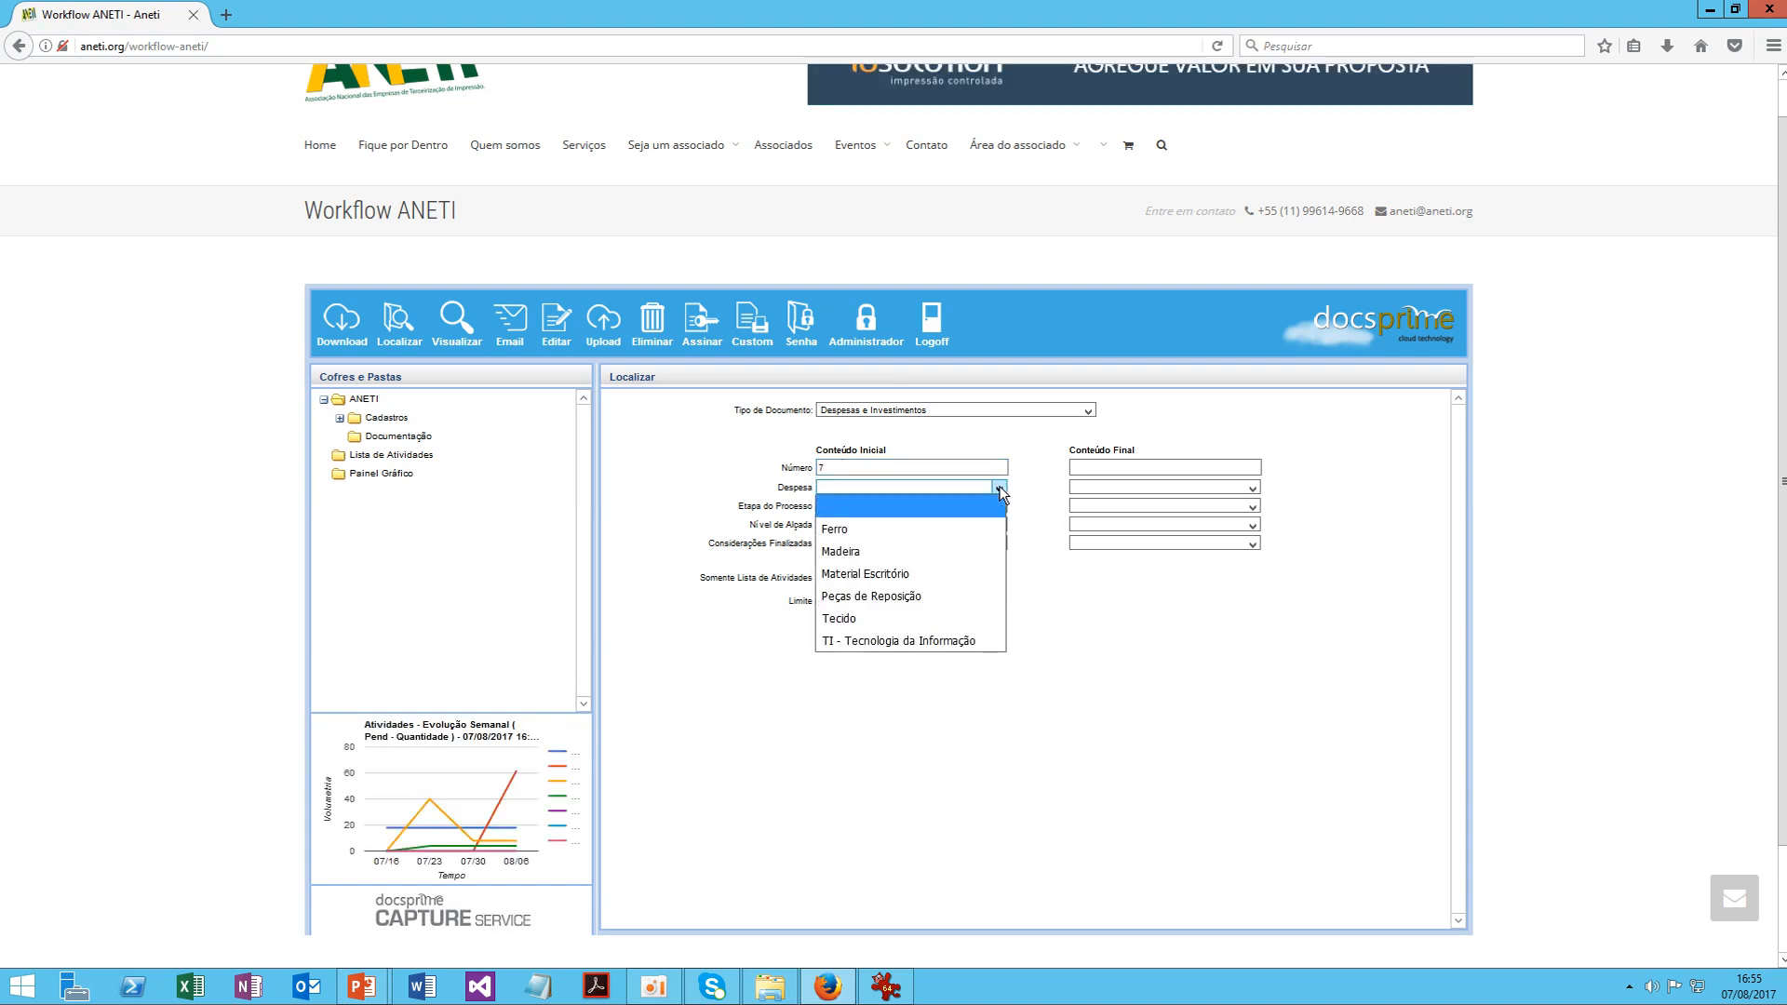
pyautogui.click(1000, 494)
pyautogui.click(999, 507)
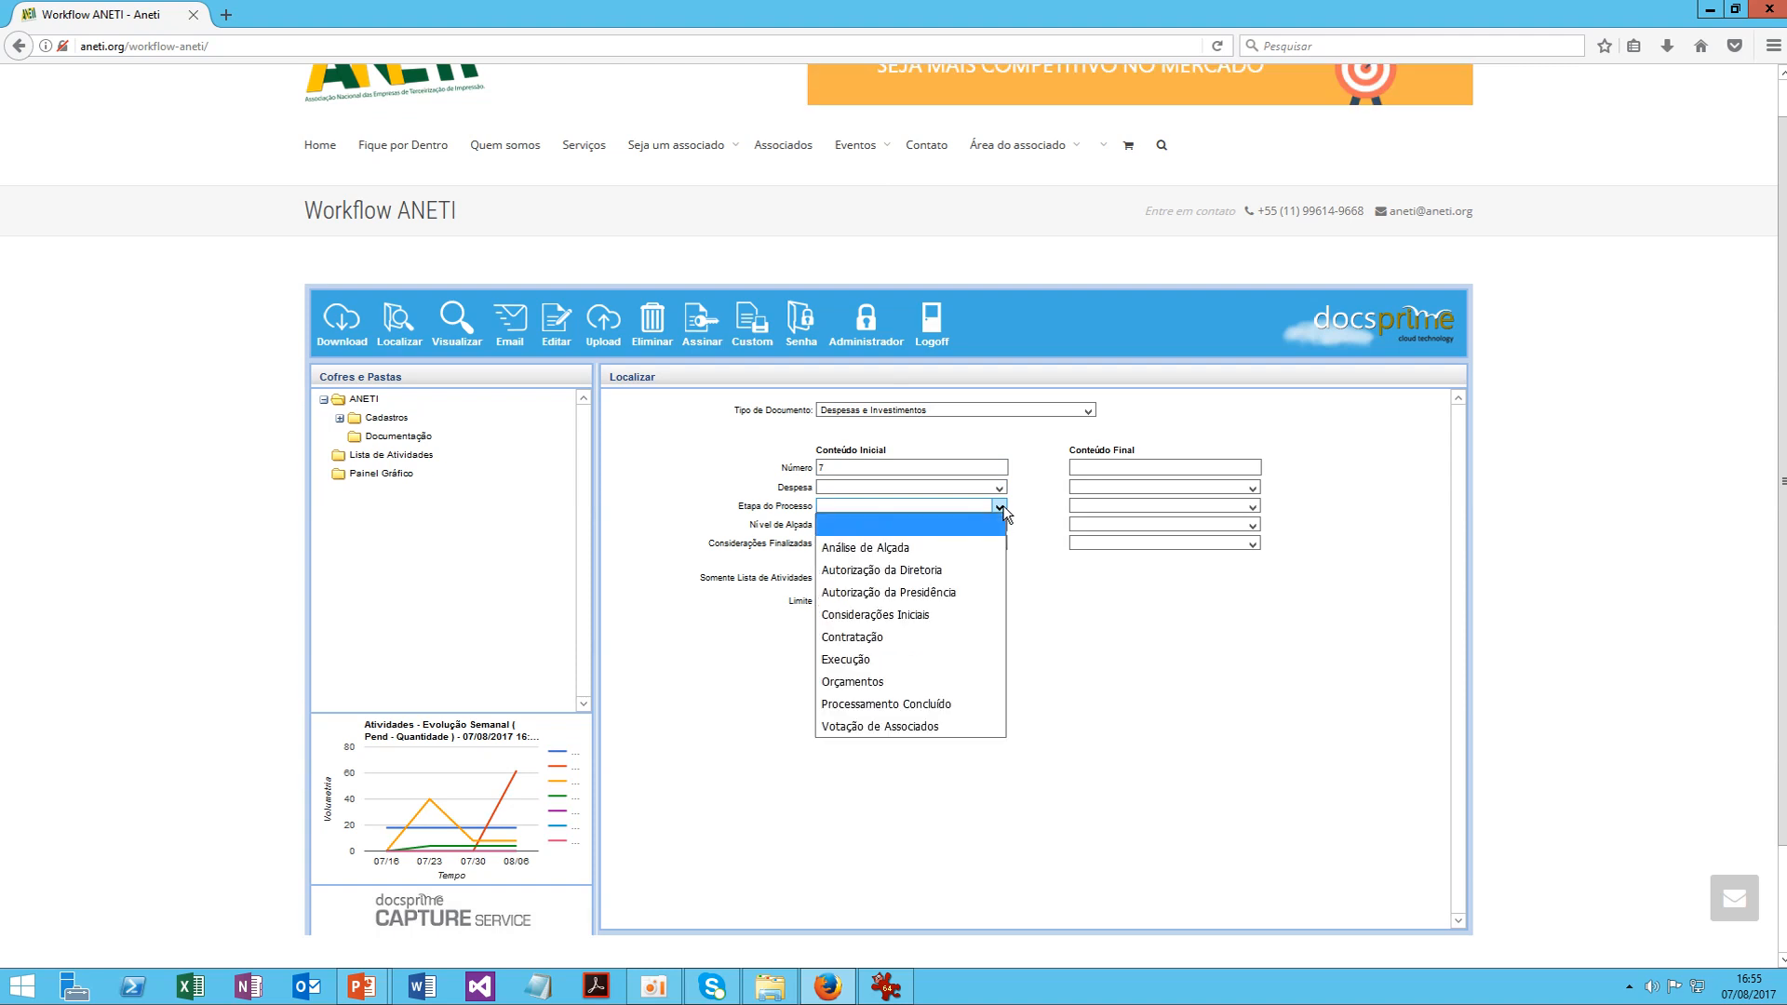
pyautogui.click(1003, 512)
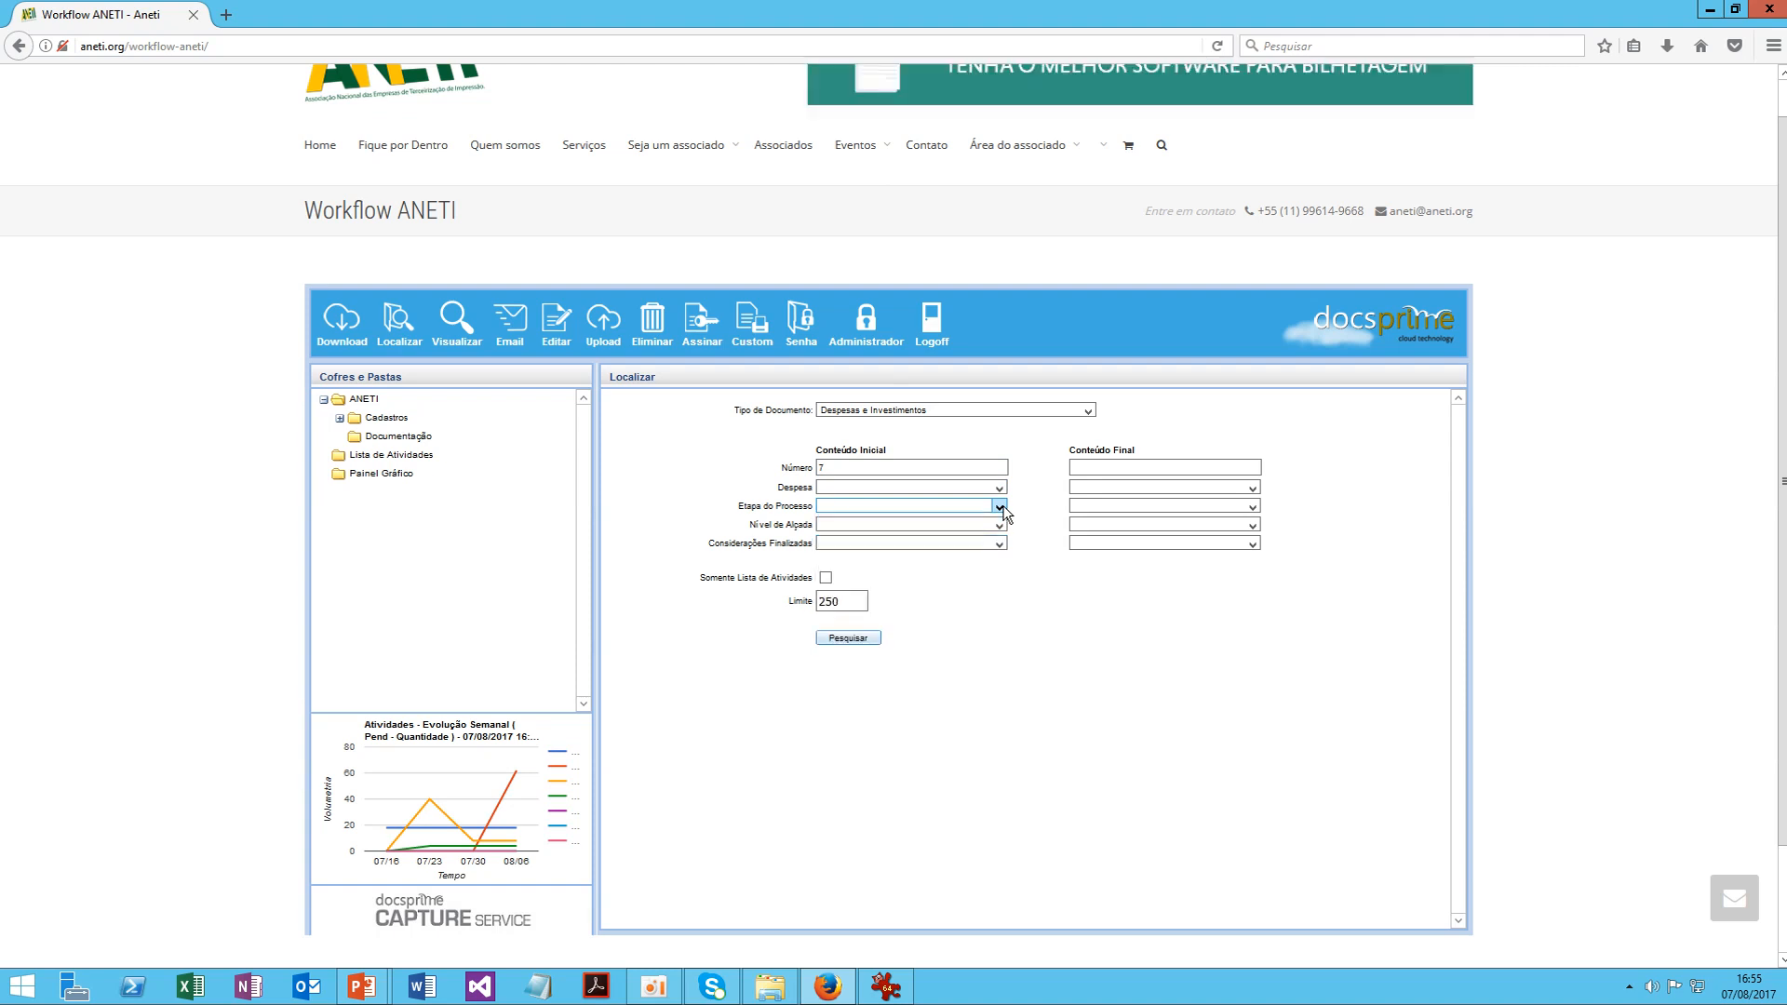
pyautogui.click(1000, 488)
pyautogui.click(1003, 492)
pyautogui.click(1000, 507)
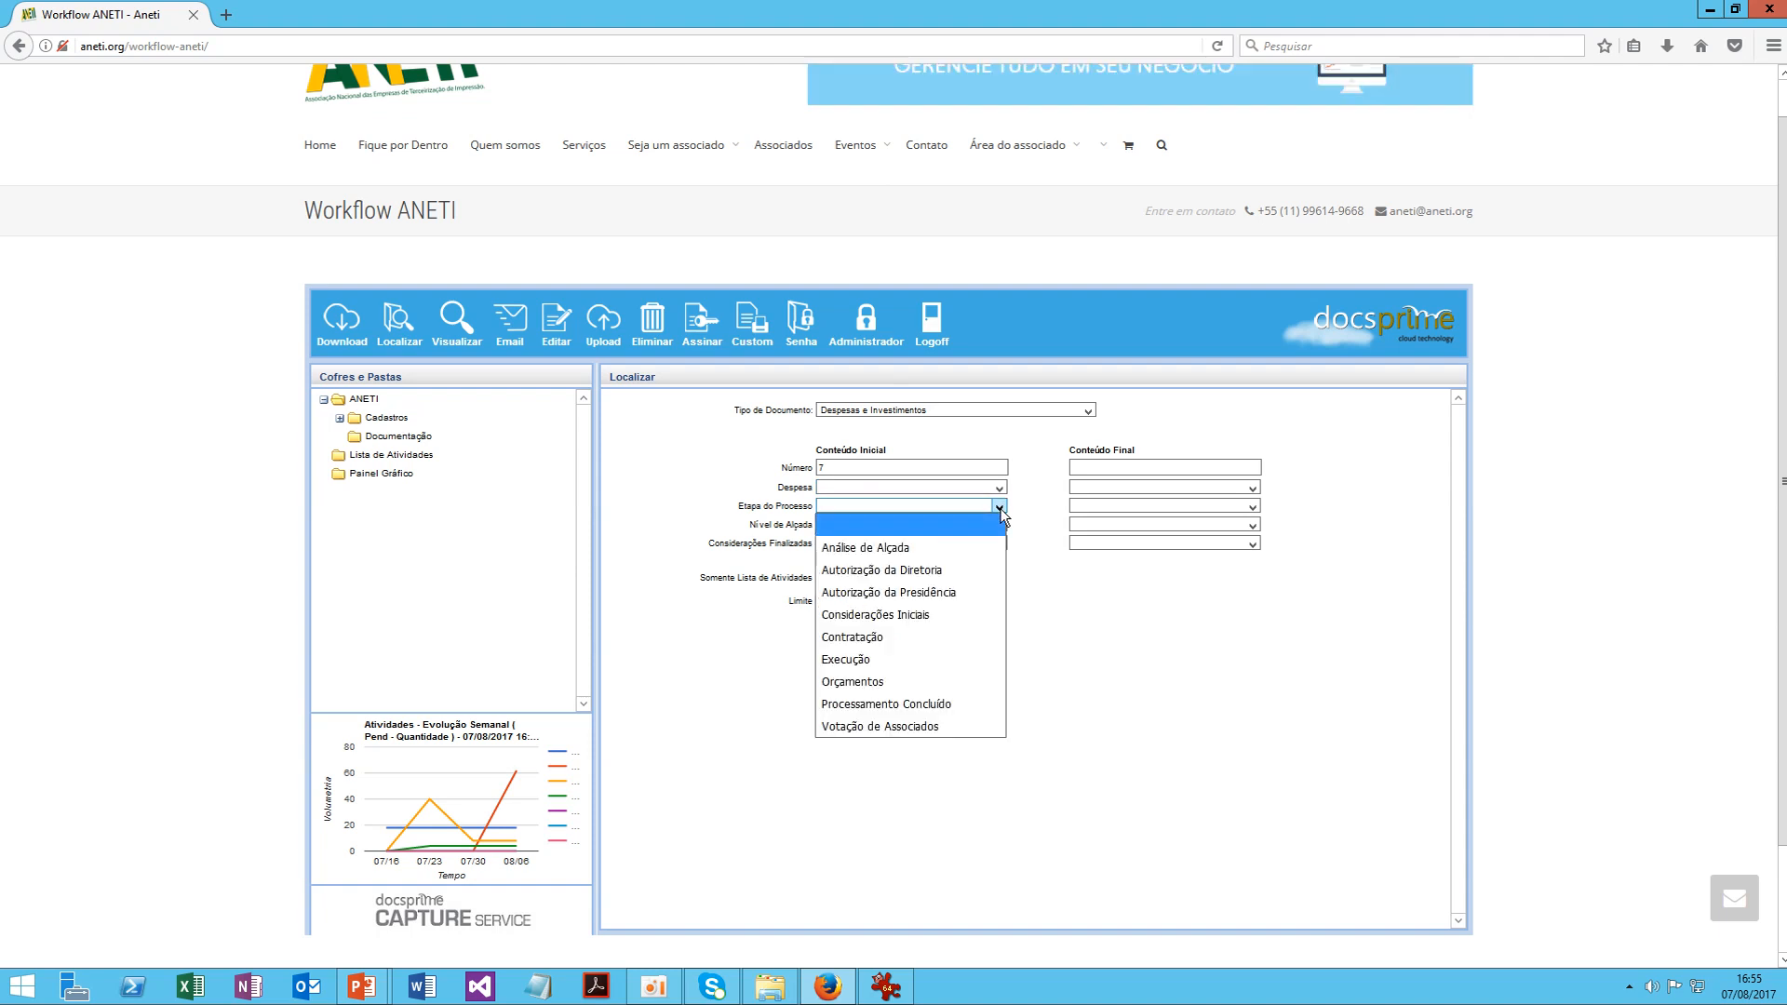
pyautogui.click(1002, 512)
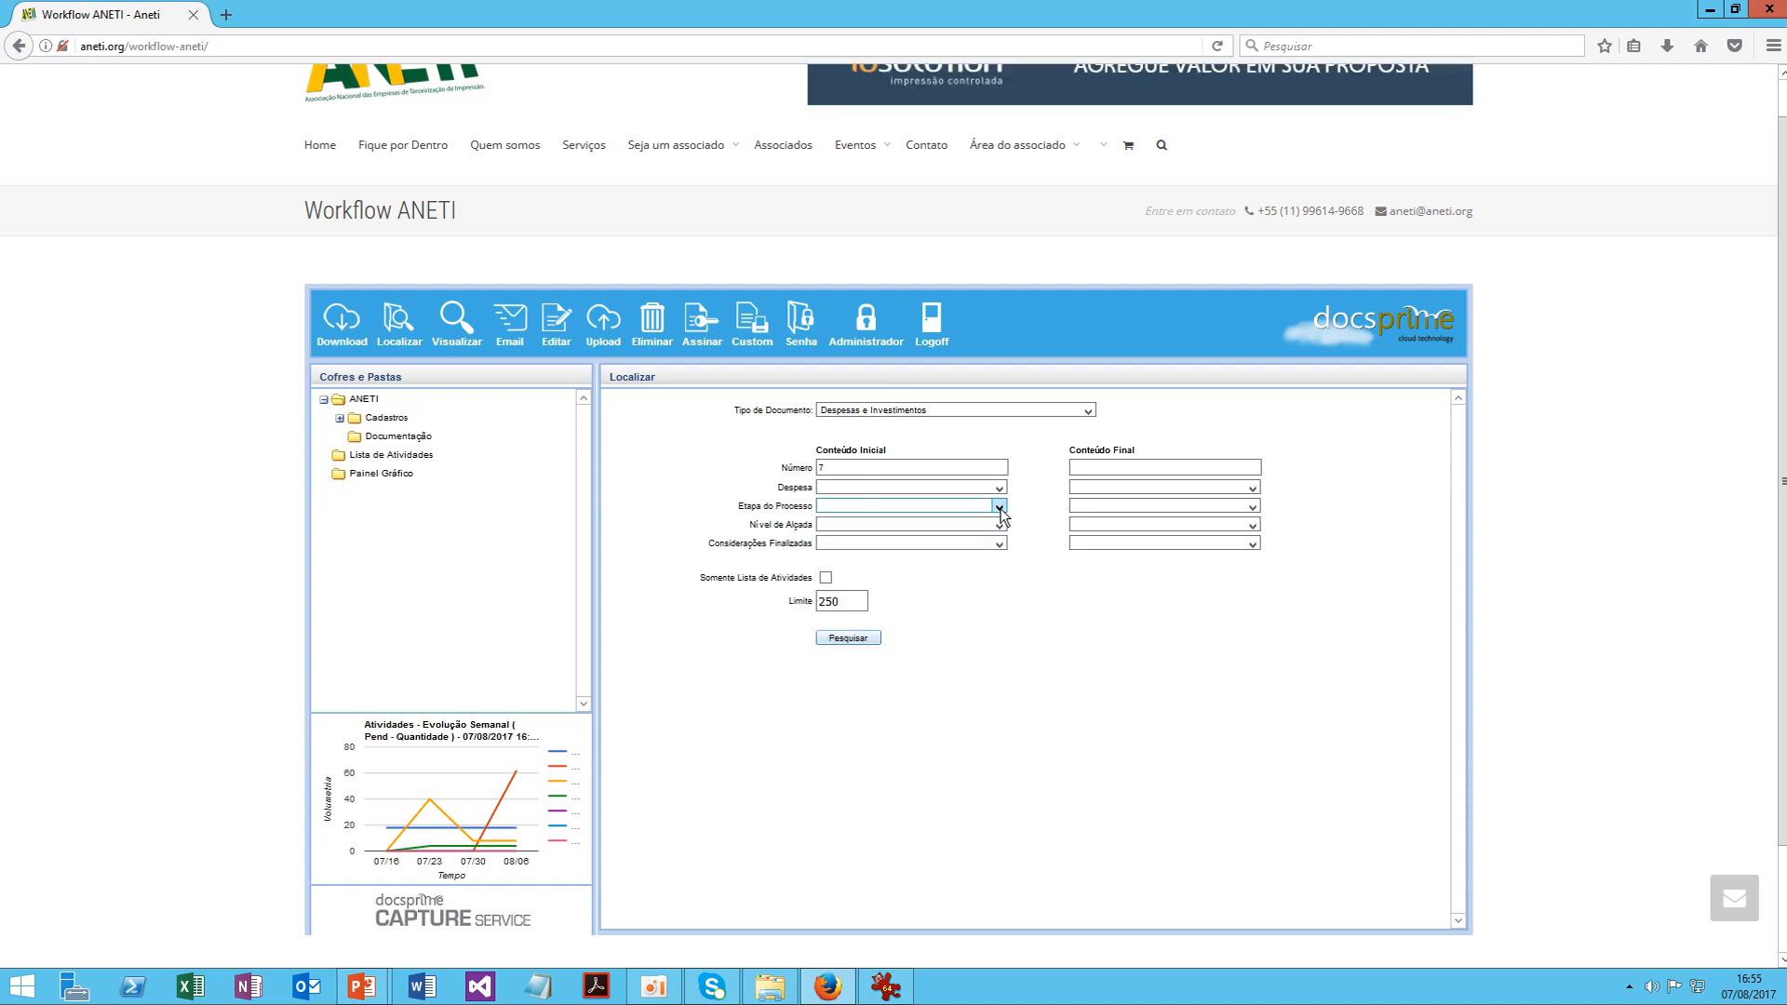
pyautogui.click(1000, 526)
pyautogui.click(1001, 527)
pyautogui.click(854, 639)
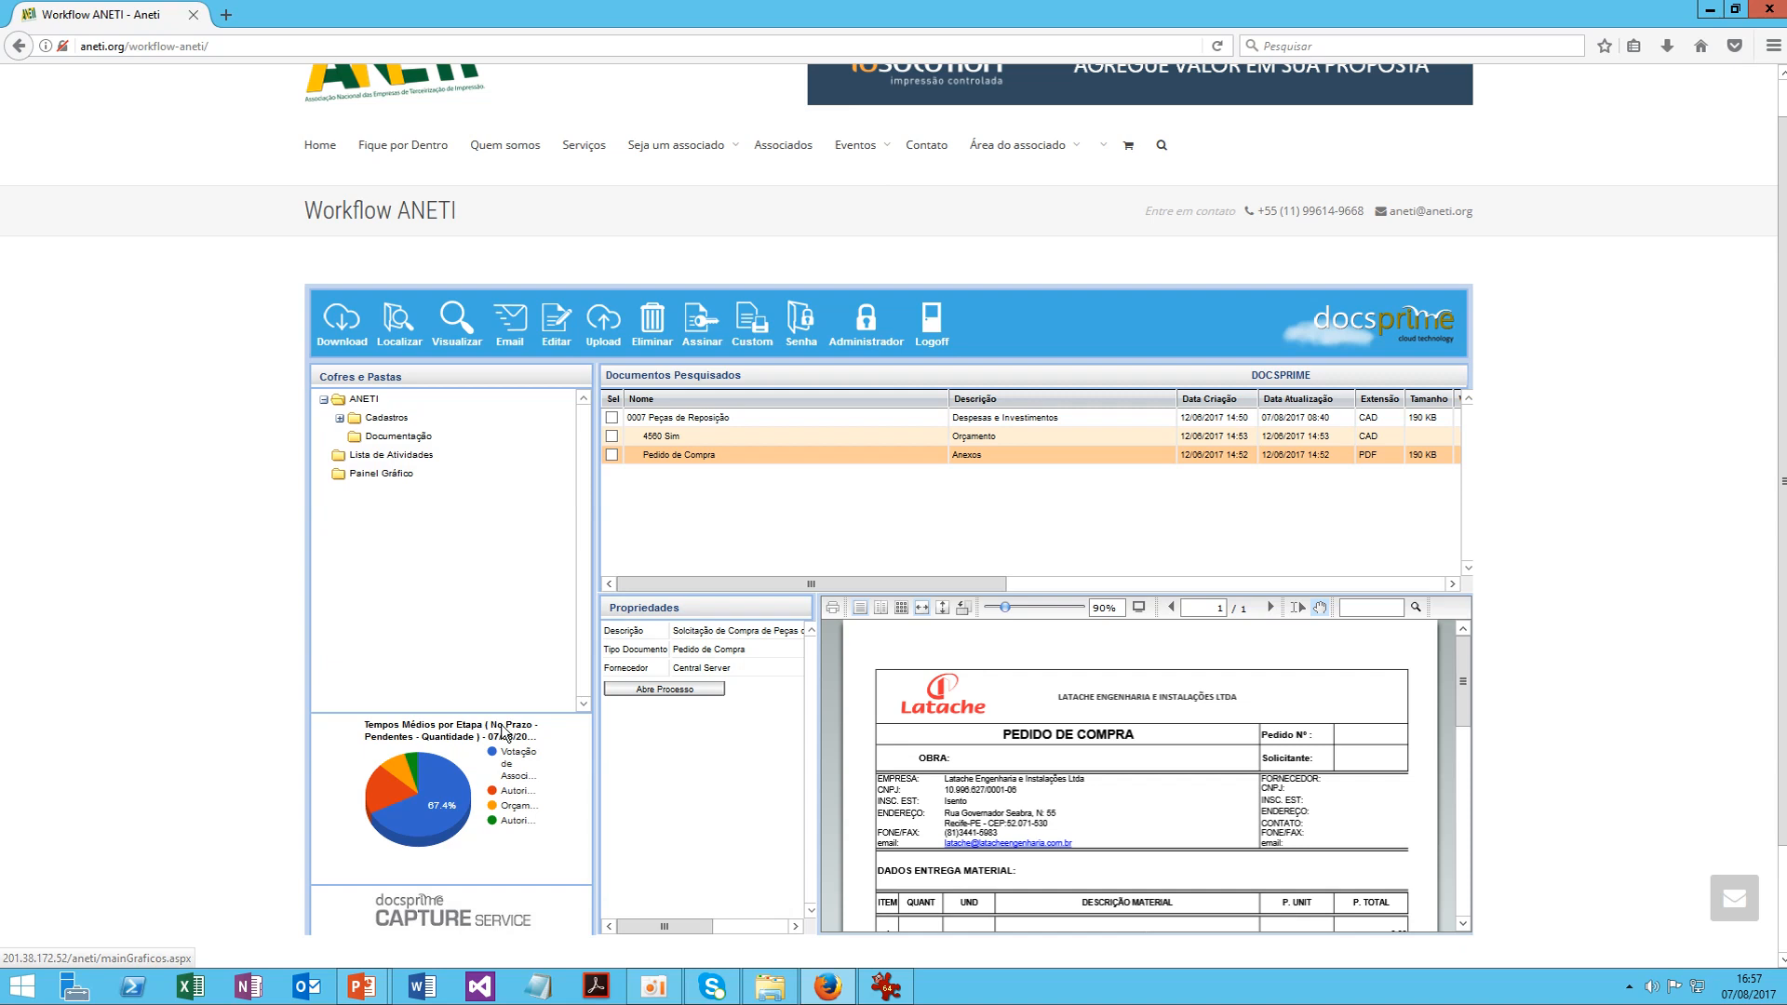
# Show the Painel Gráfico and examine its charts of activity summary, average times per stage and general process analysis
pyautogui.moveTo(455, 795)
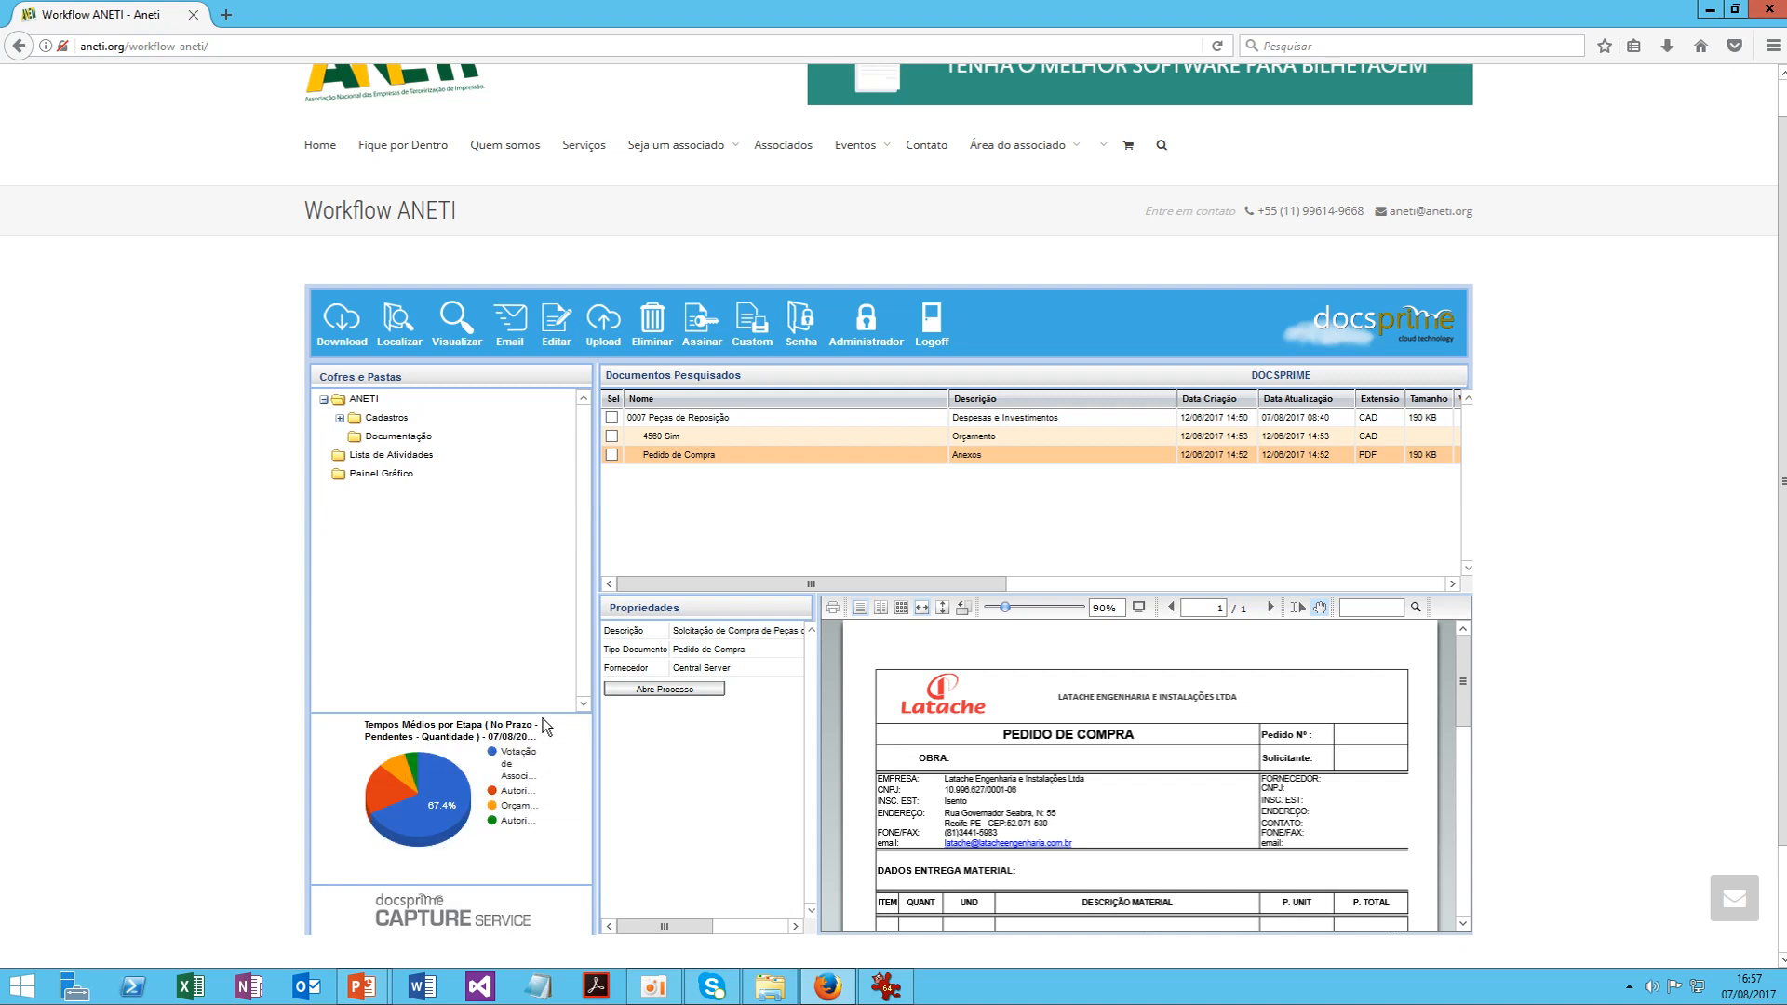
pyautogui.click(401, 481)
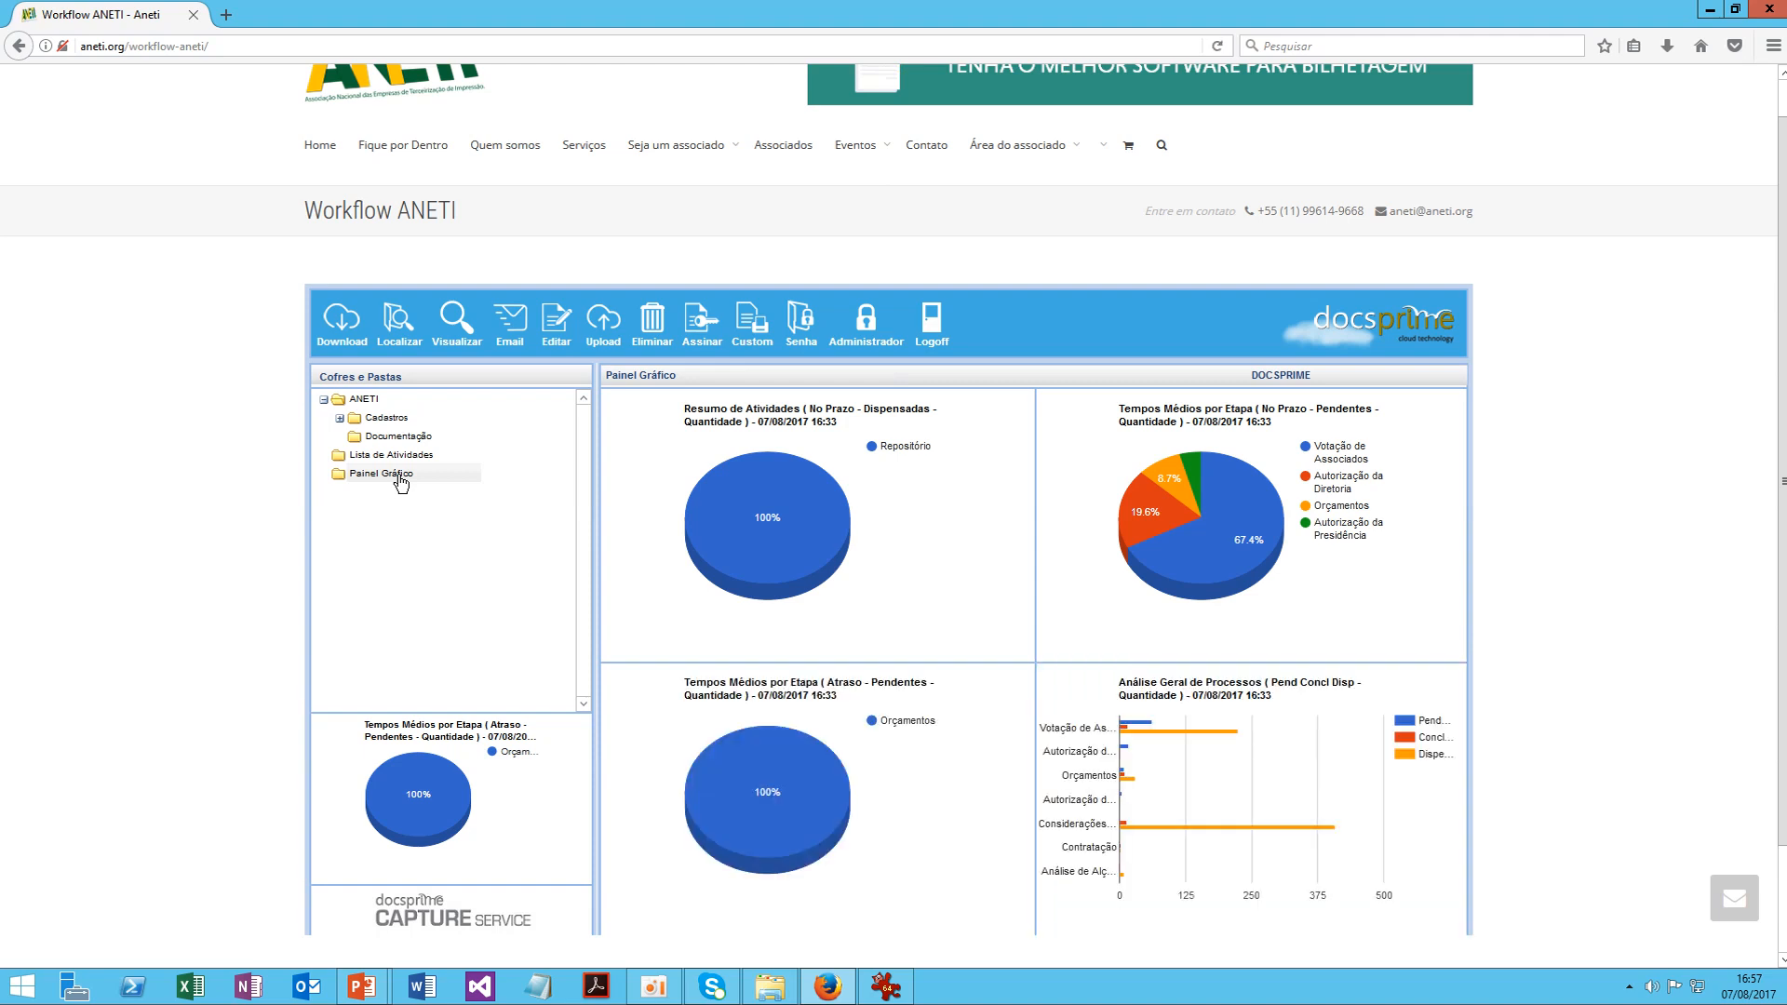
pyautogui.moveTo(796, 498)
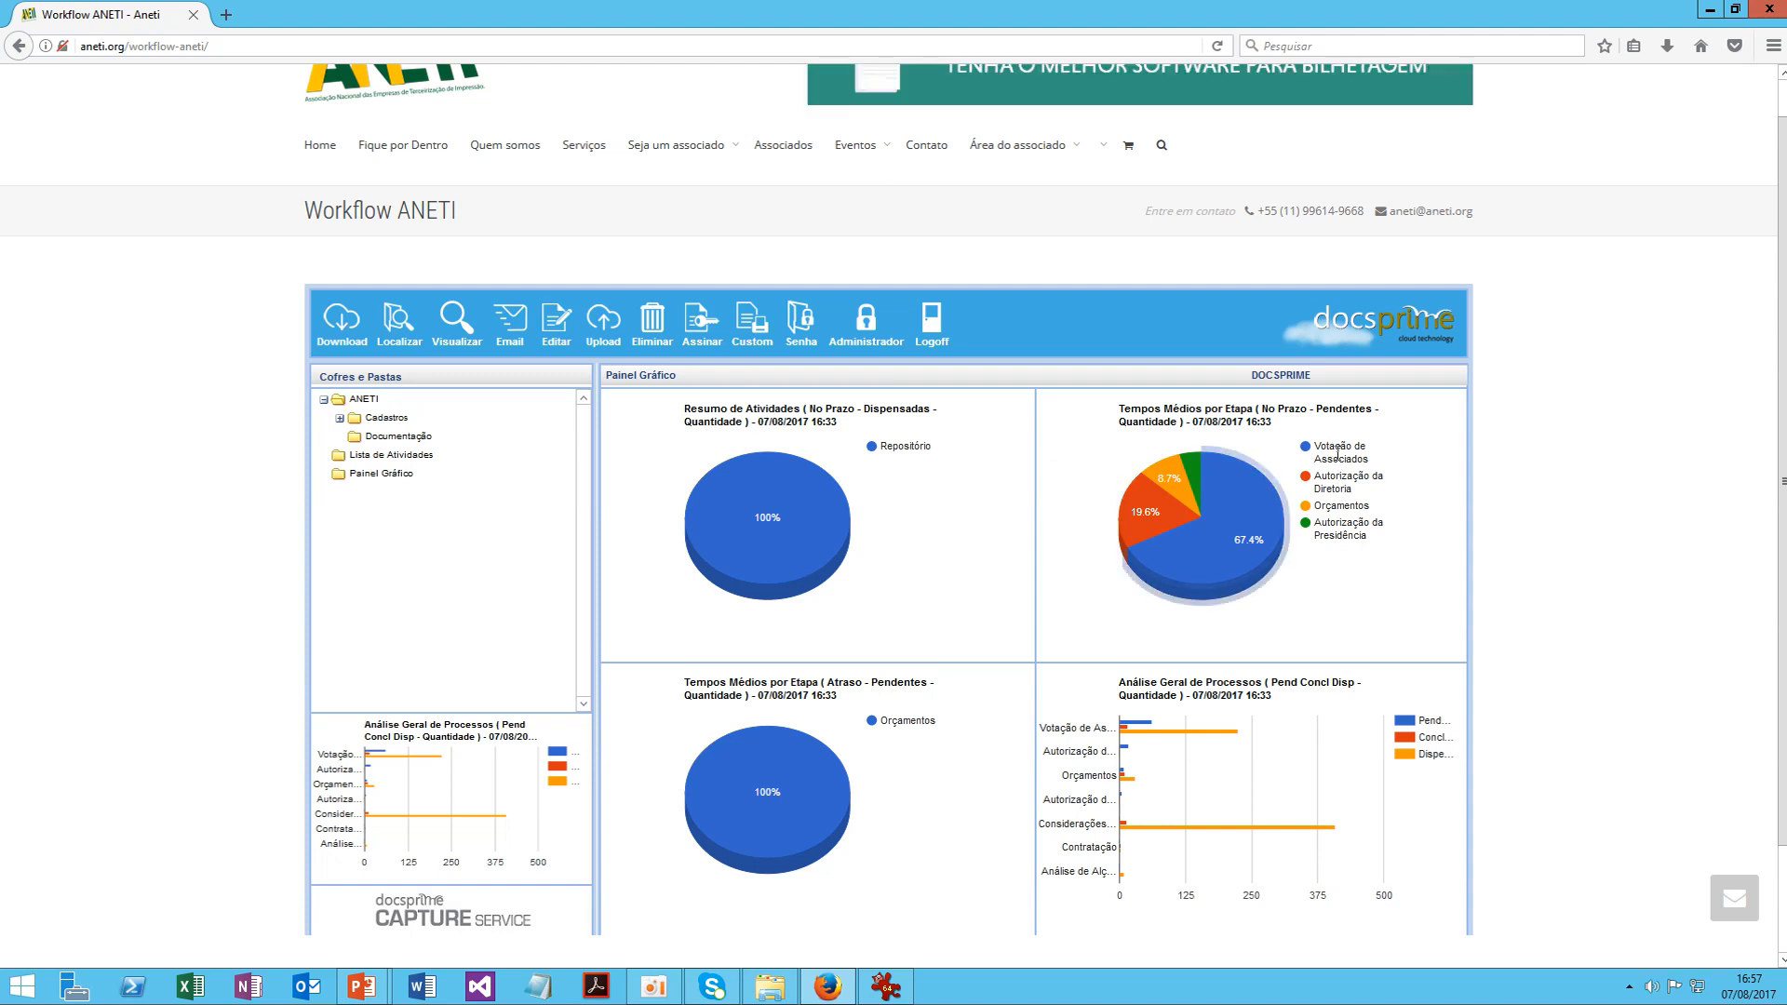
pyautogui.moveTo(1169, 545)
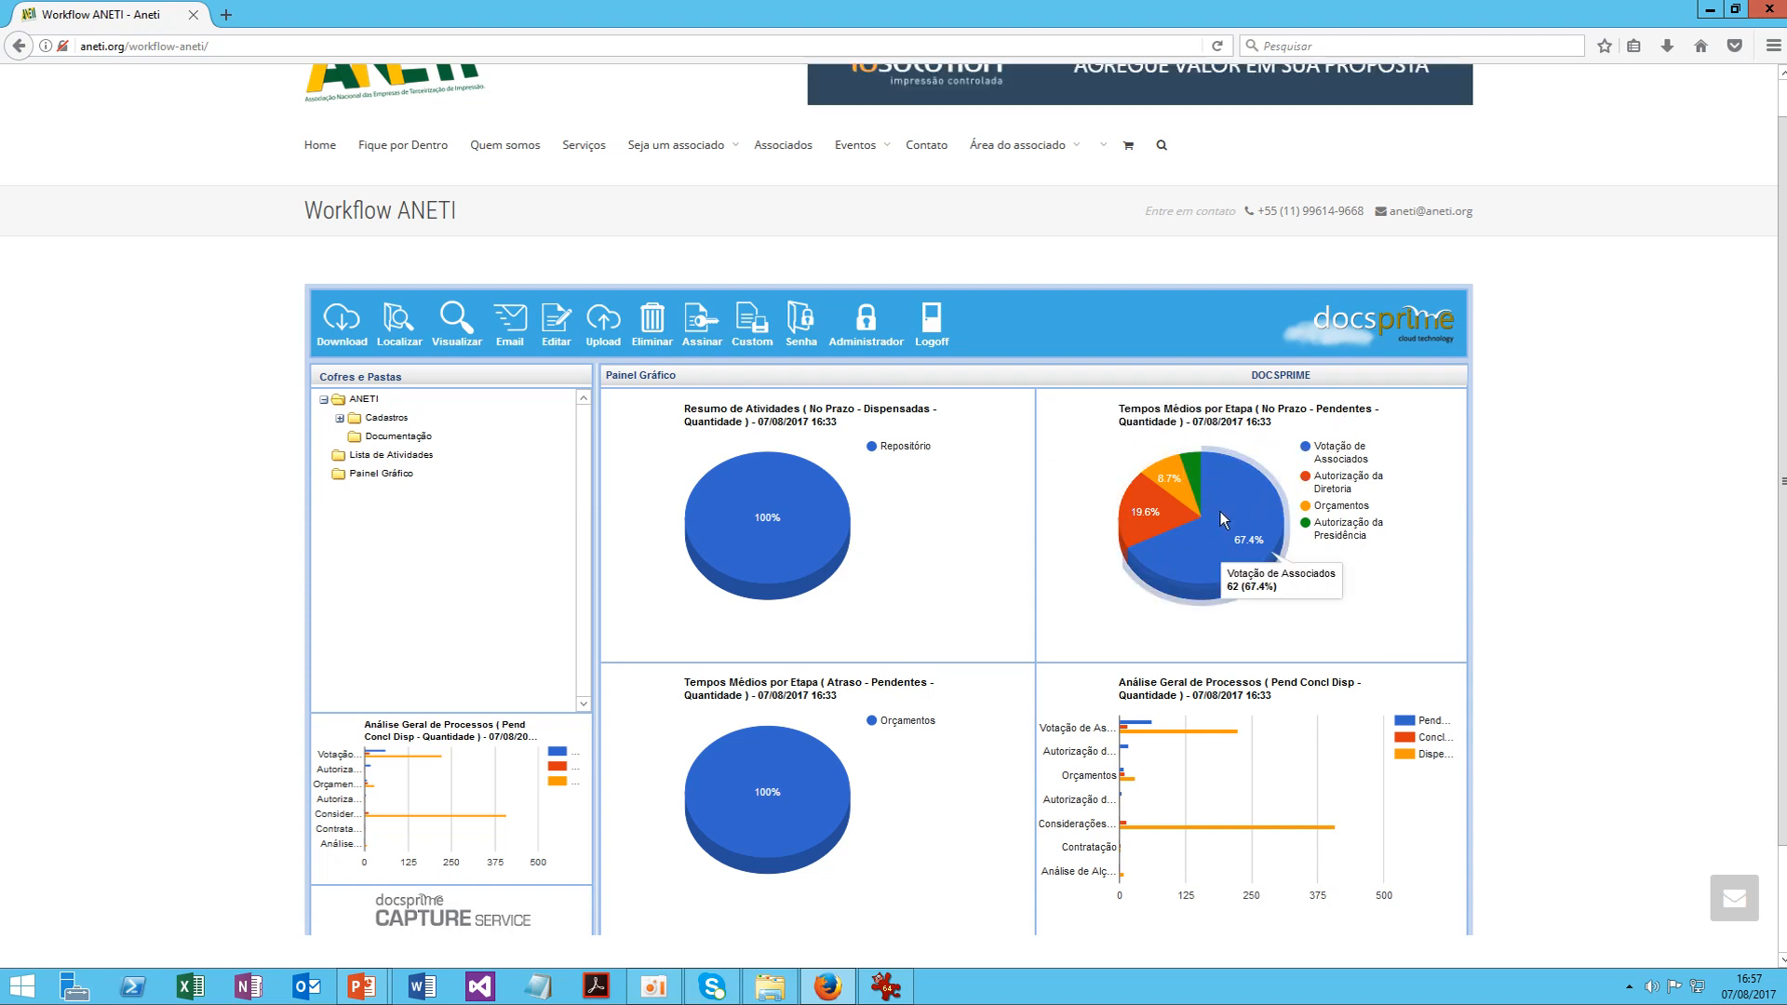
pyautogui.moveTo(1156, 476)
pyautogui.click(806, 533)
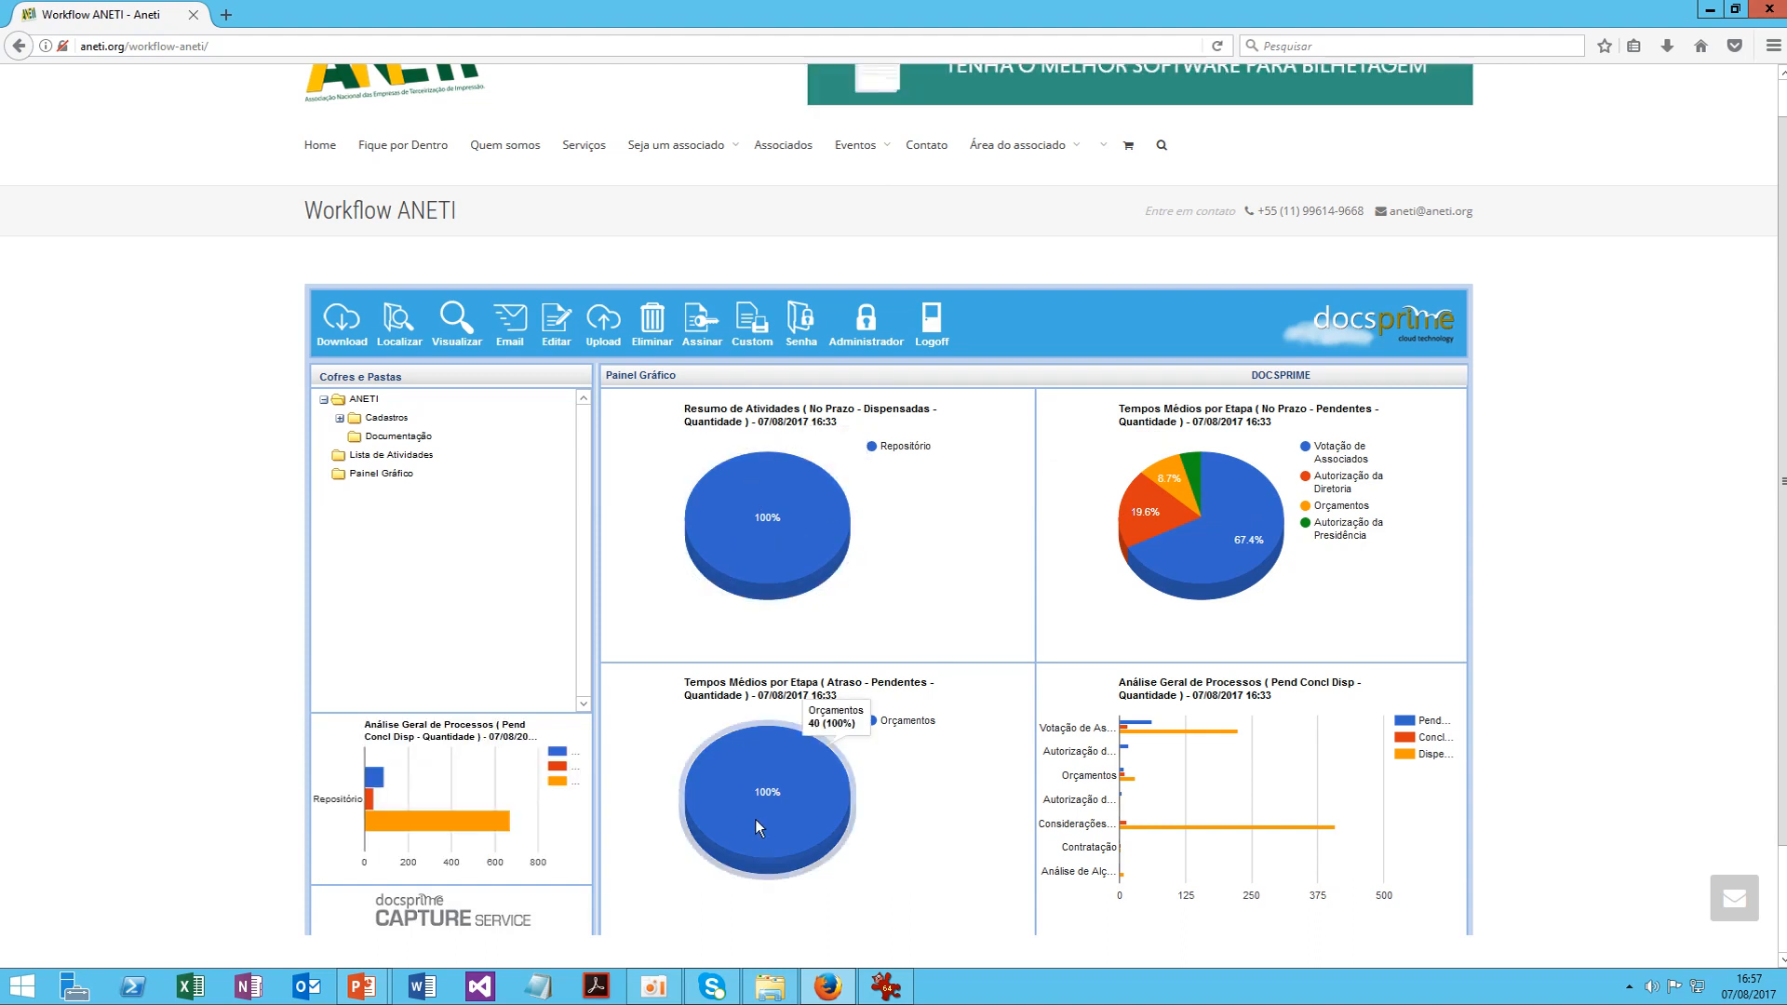
pyautogui.moveTo(778, 787)
pyautogui.moveTo(1135, 732)
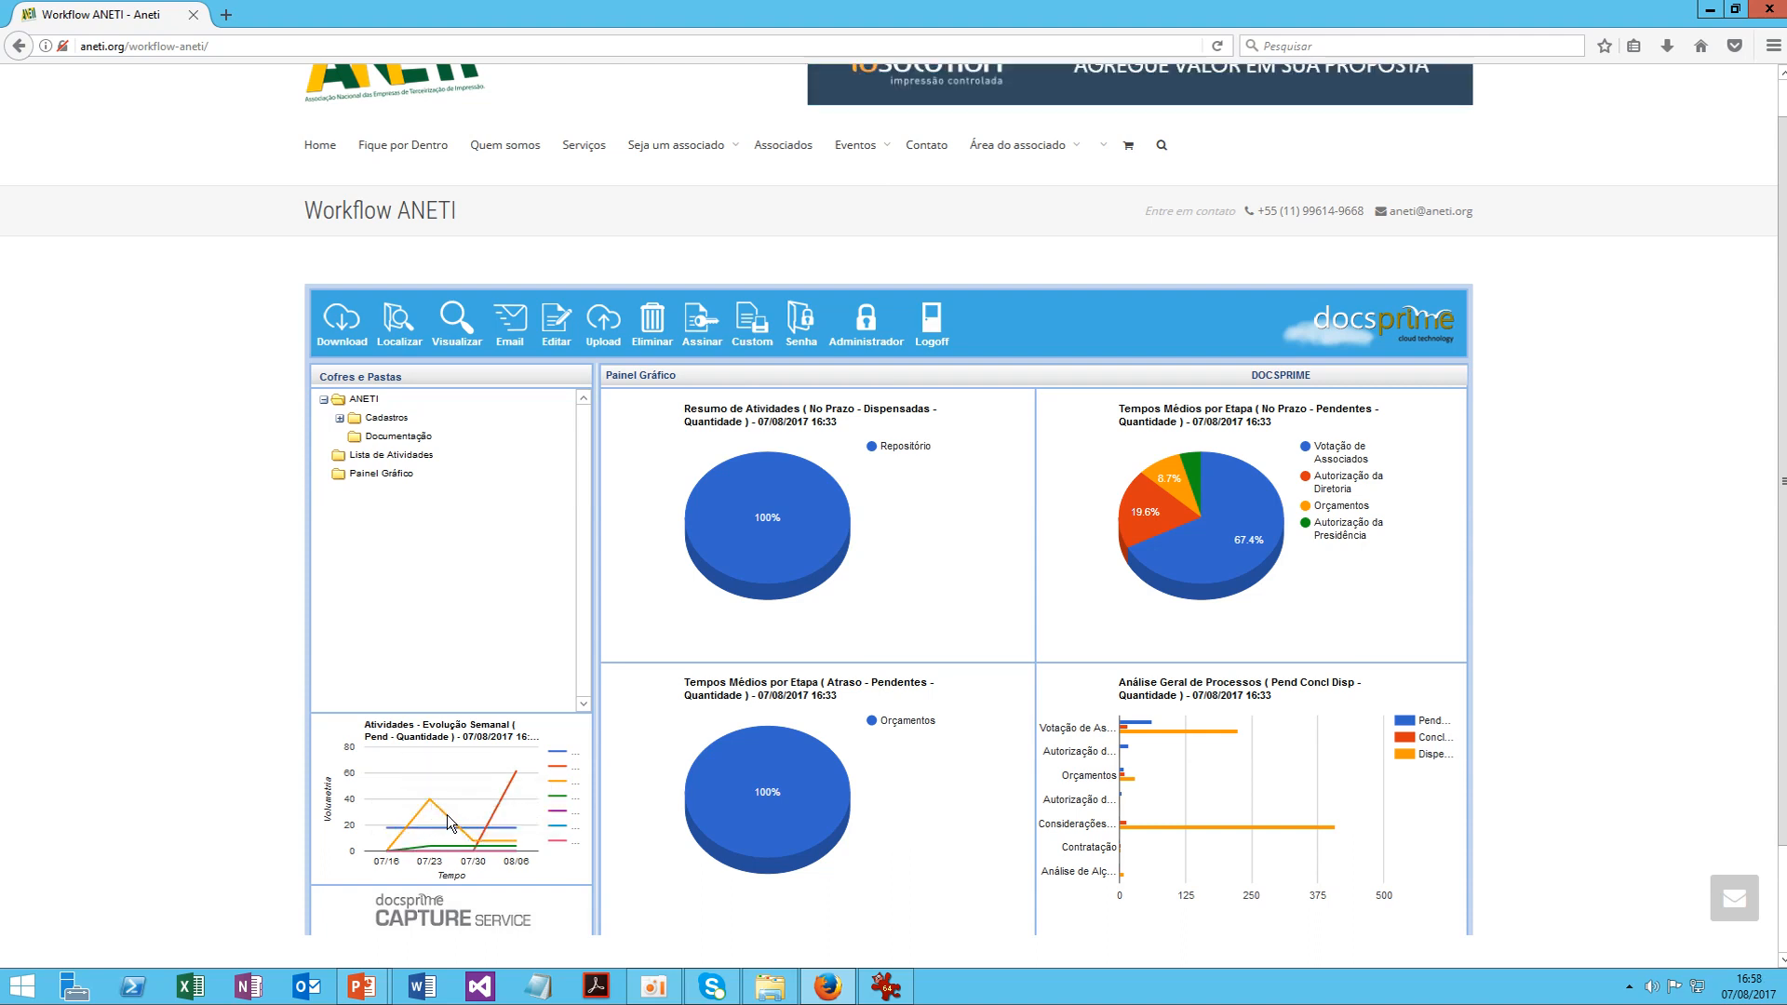
# Examine the dashboard's charts of weekly evolution, completed activities per flow and stage, and dispensed activities per user
pyautogui.moveTo(382, 843)
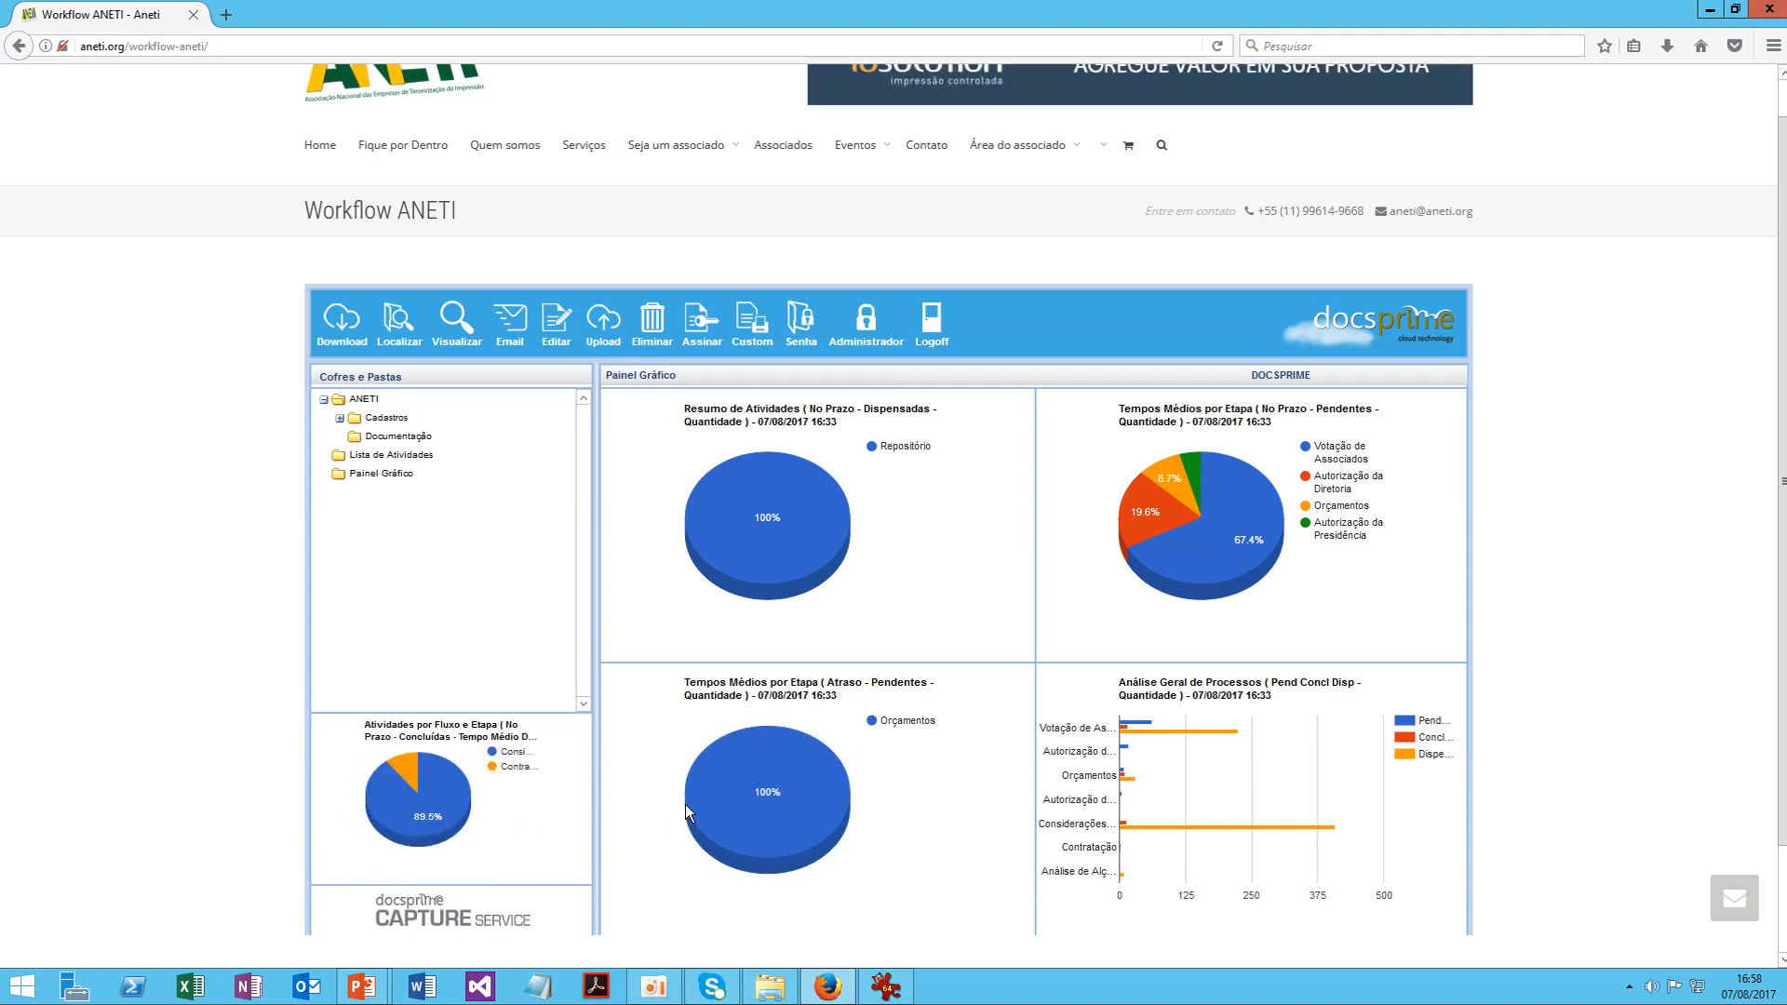
pyautogui.moveTo(687, 812)
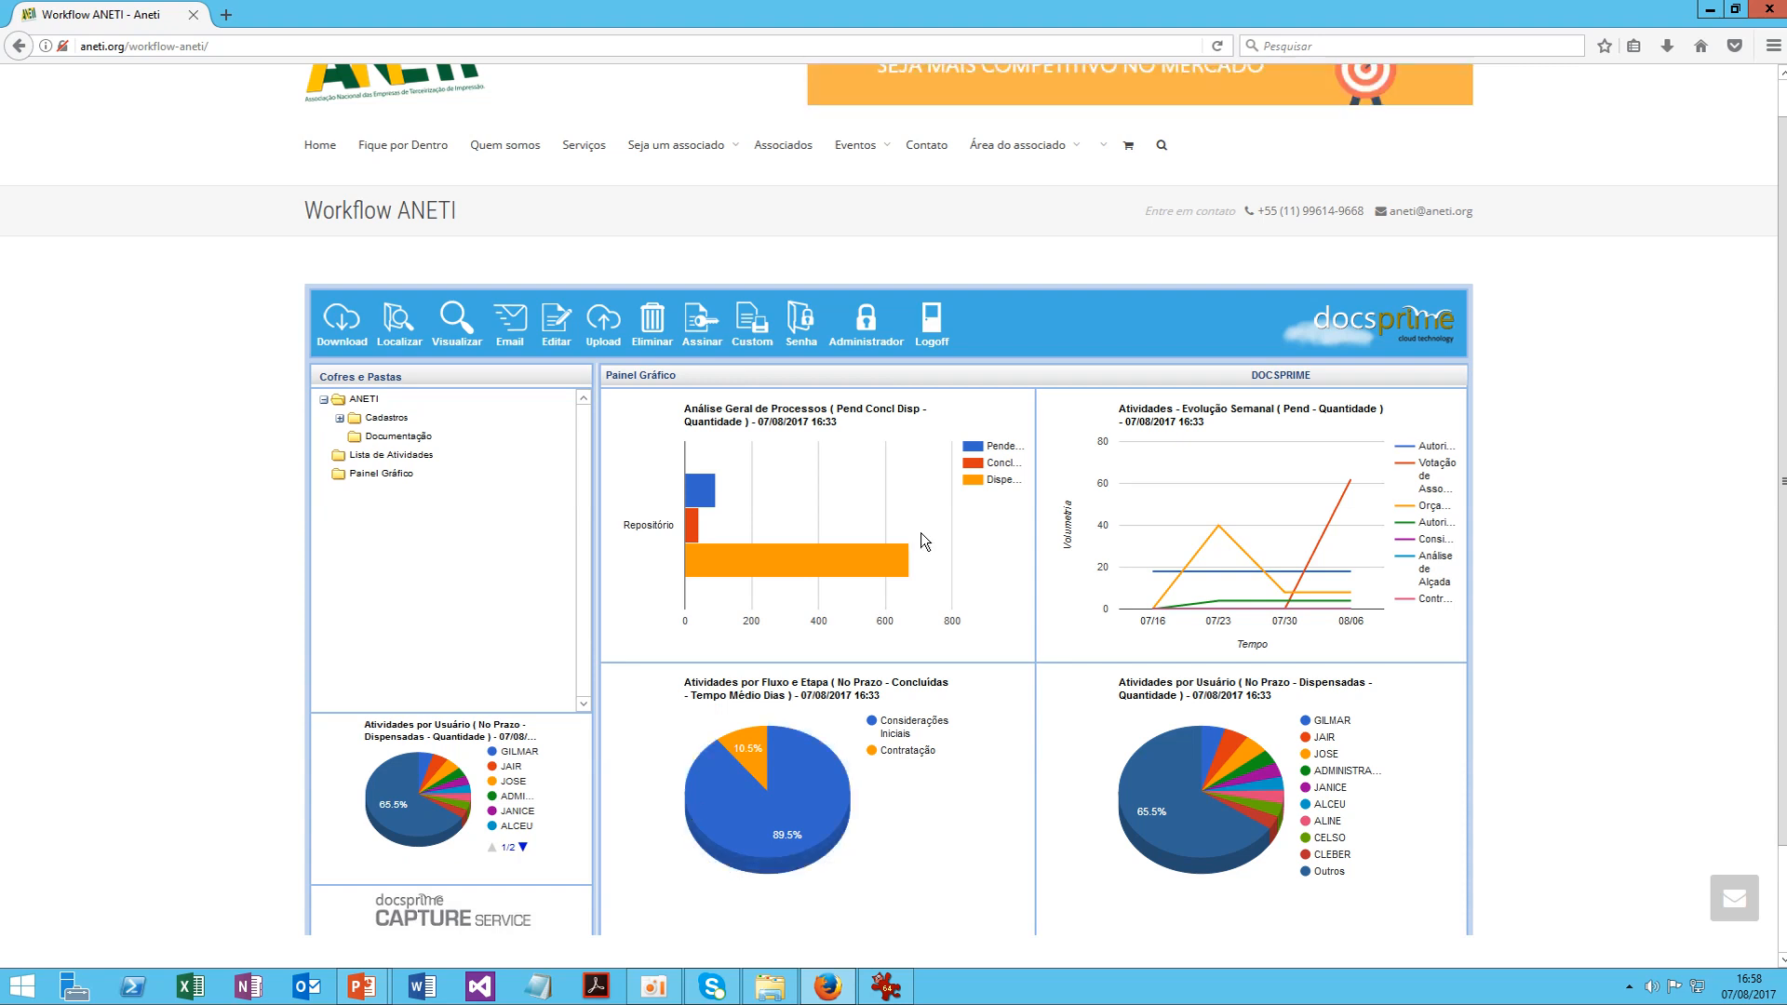
pyautogui.moveTo(1257, 762)
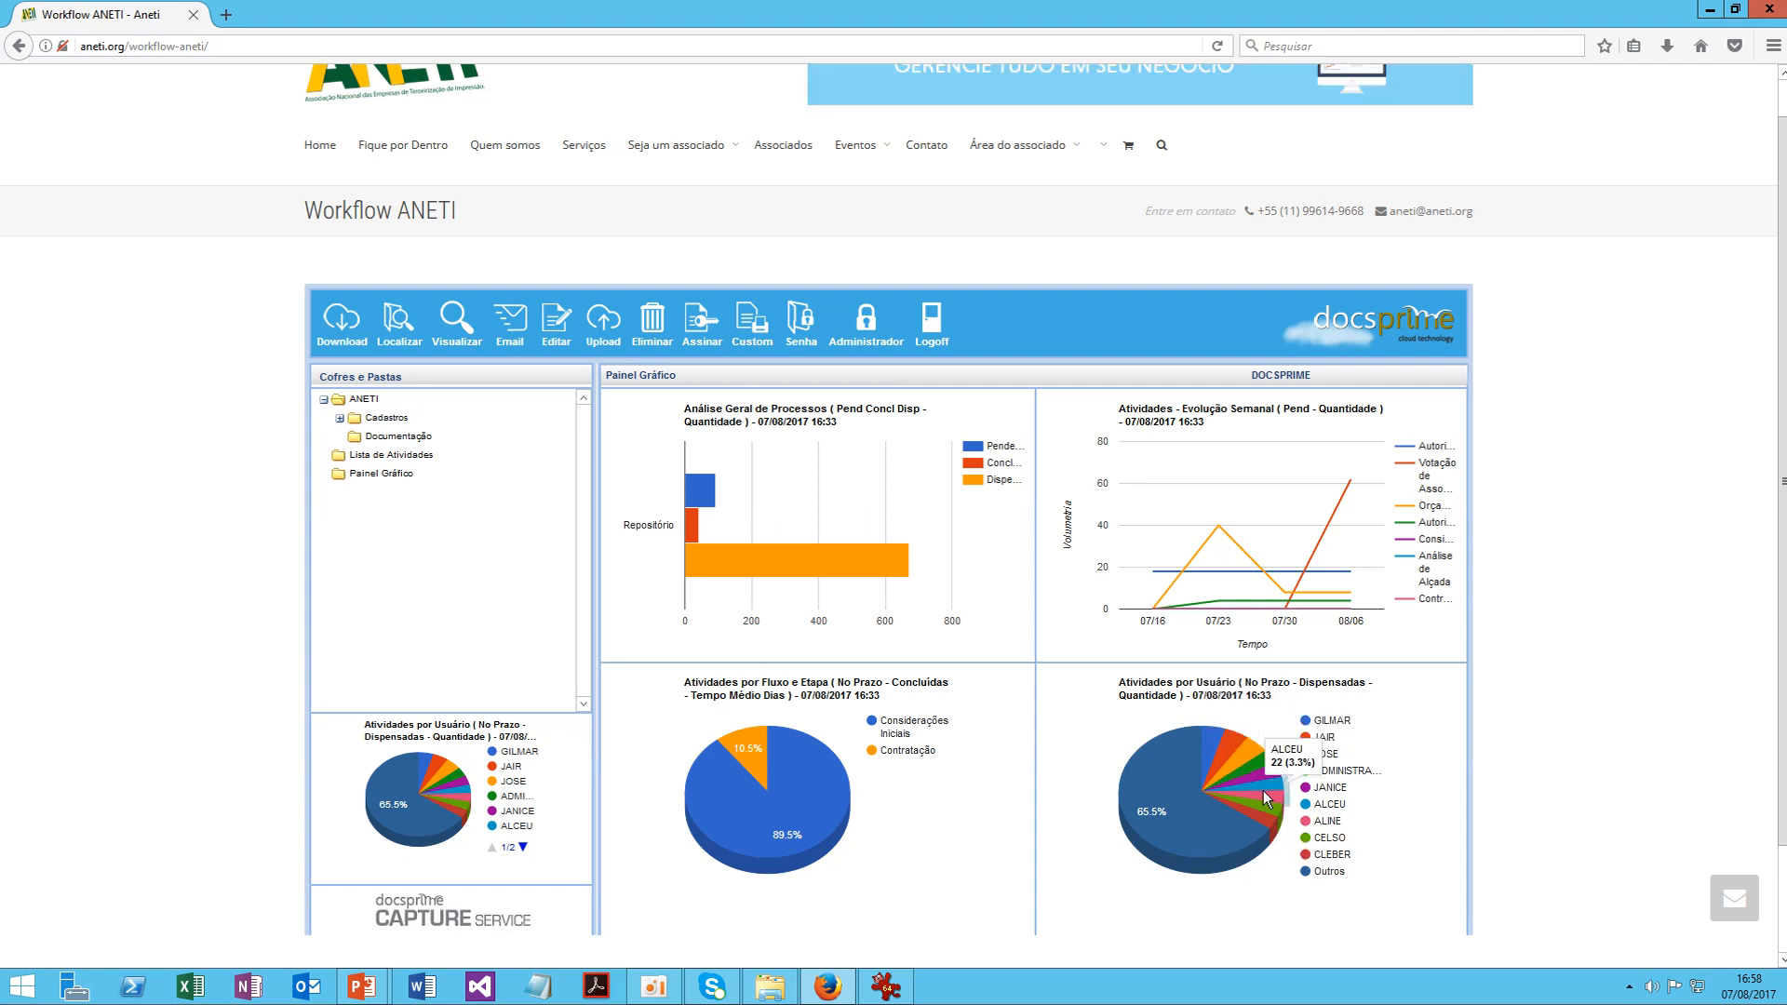
pyautogui.moveTo(1273, 827)
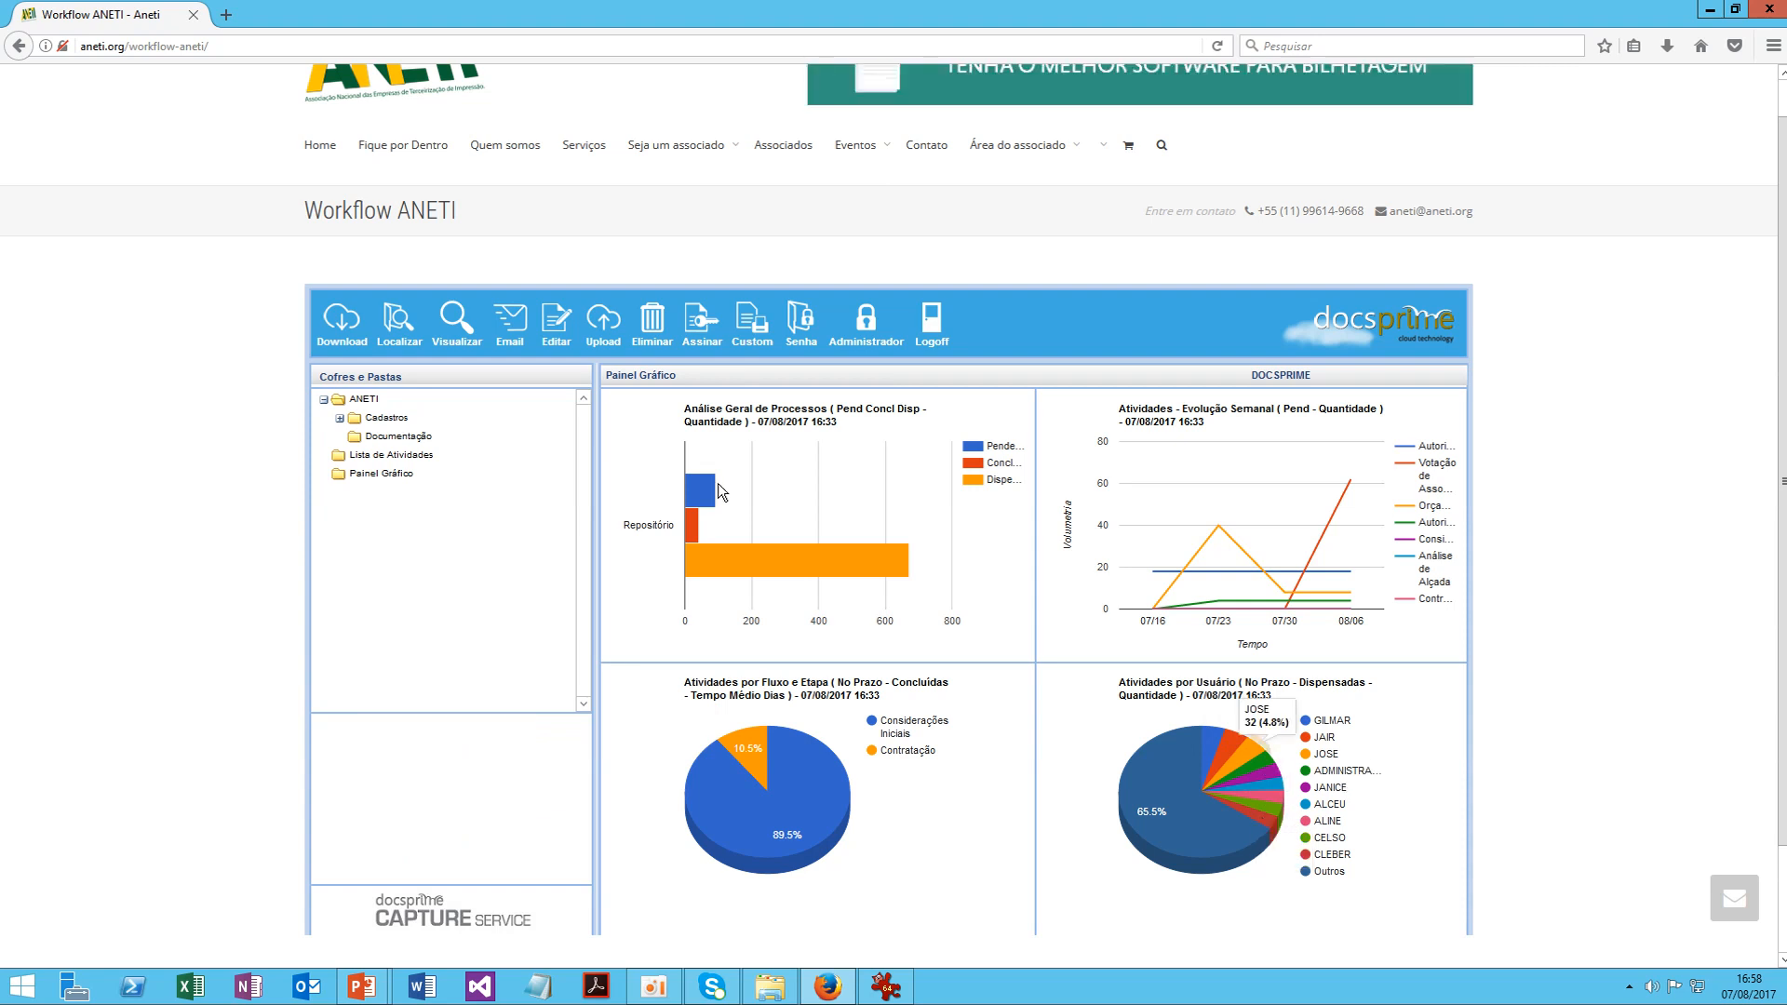
# Start the custom report Performance de Processos and set its Período de Análise from 01/01/2017 to 01/07/2017
pyautogui.click(756, 338)
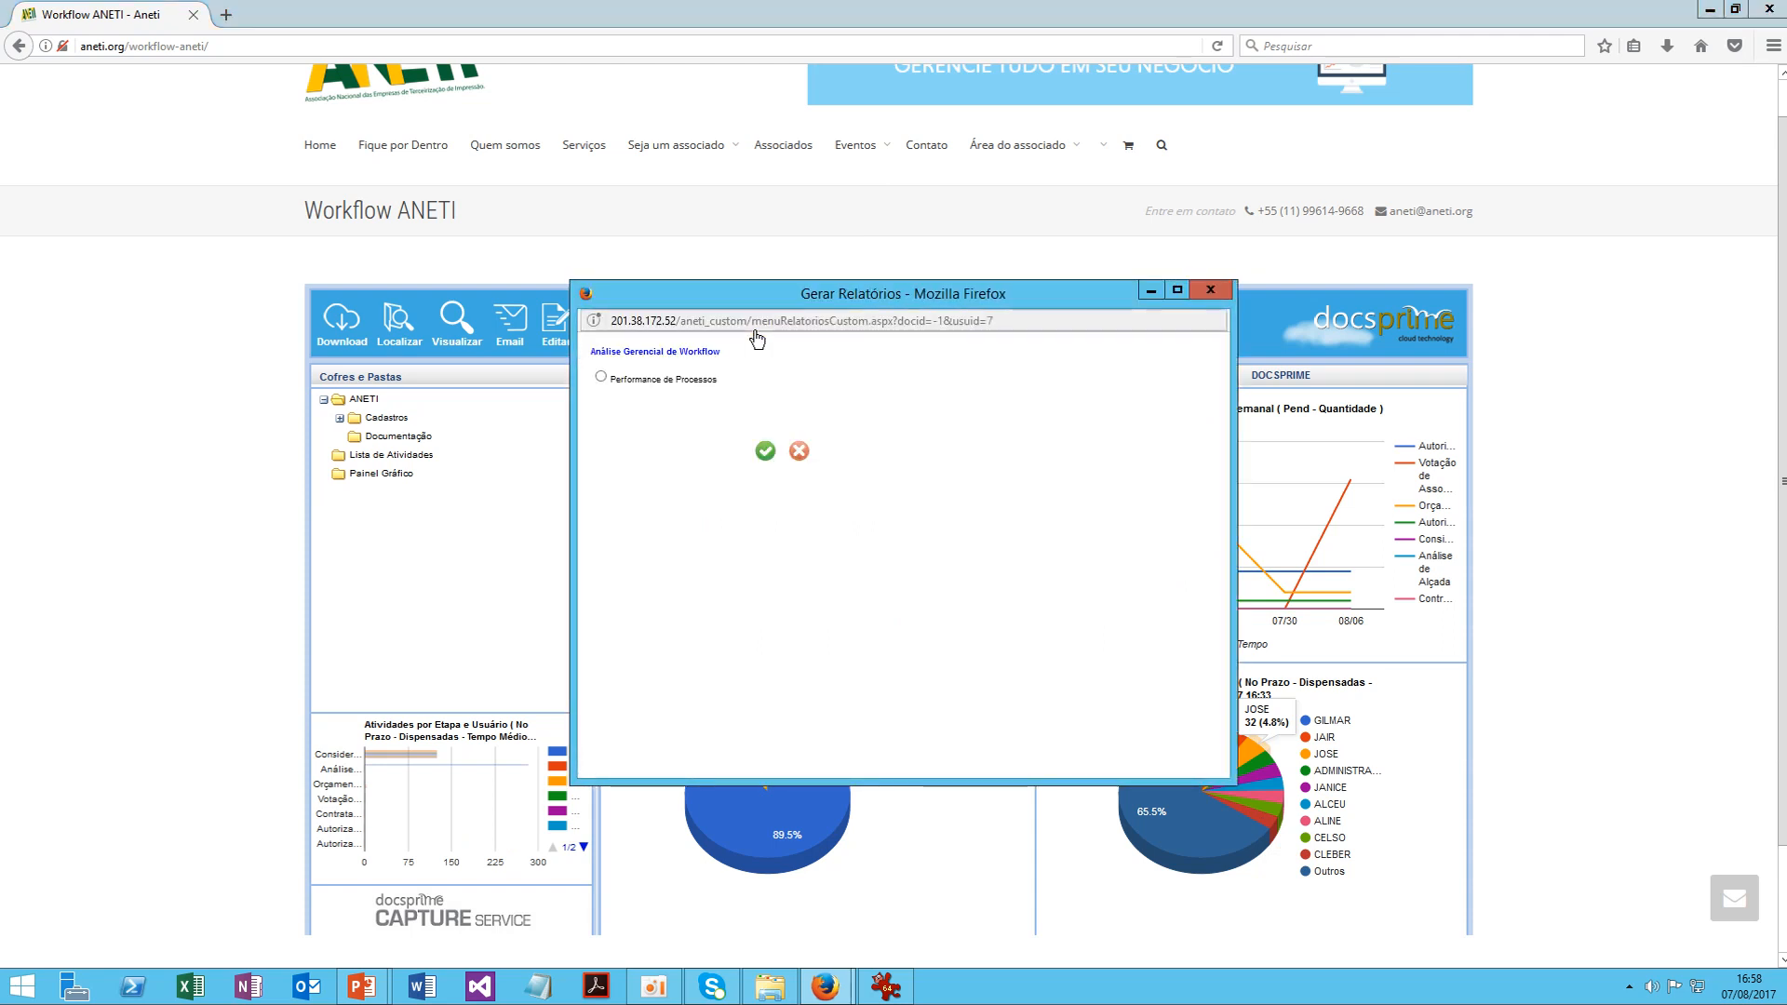
pyautogui.click(631, 378)
pyautogui.click(766, 453)
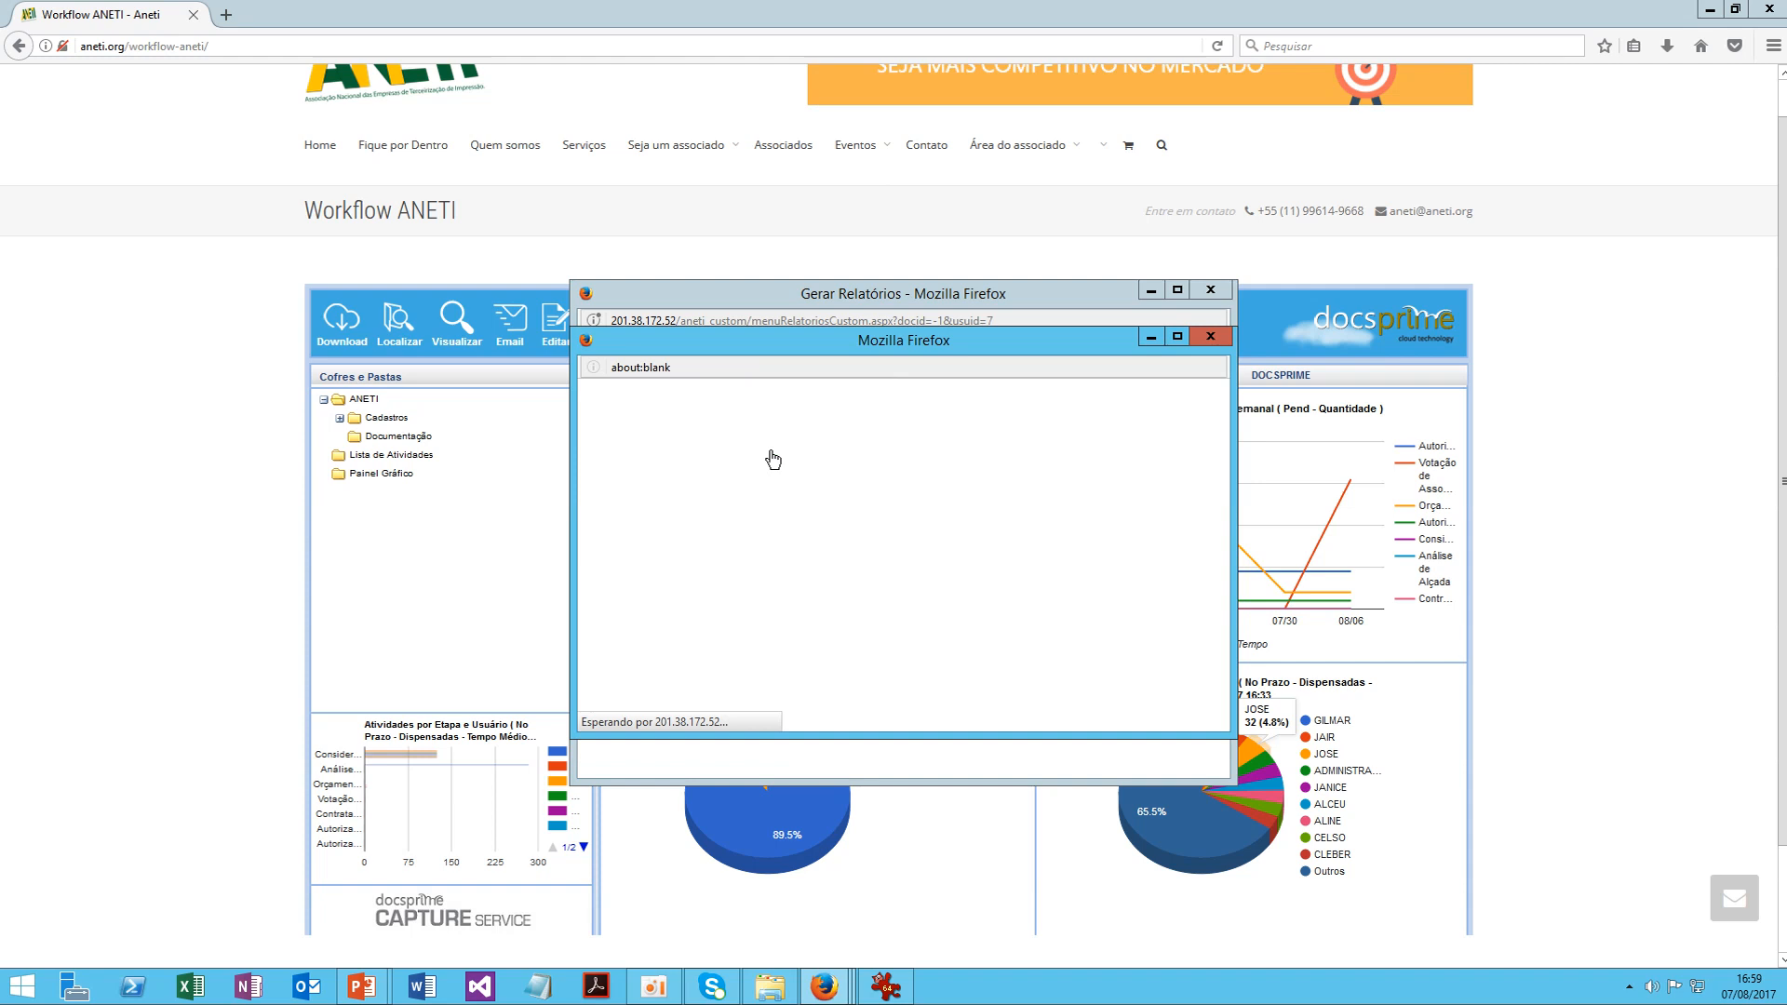
pyautogui.click(718, 477)
pyautogui.write('01/01/2017')
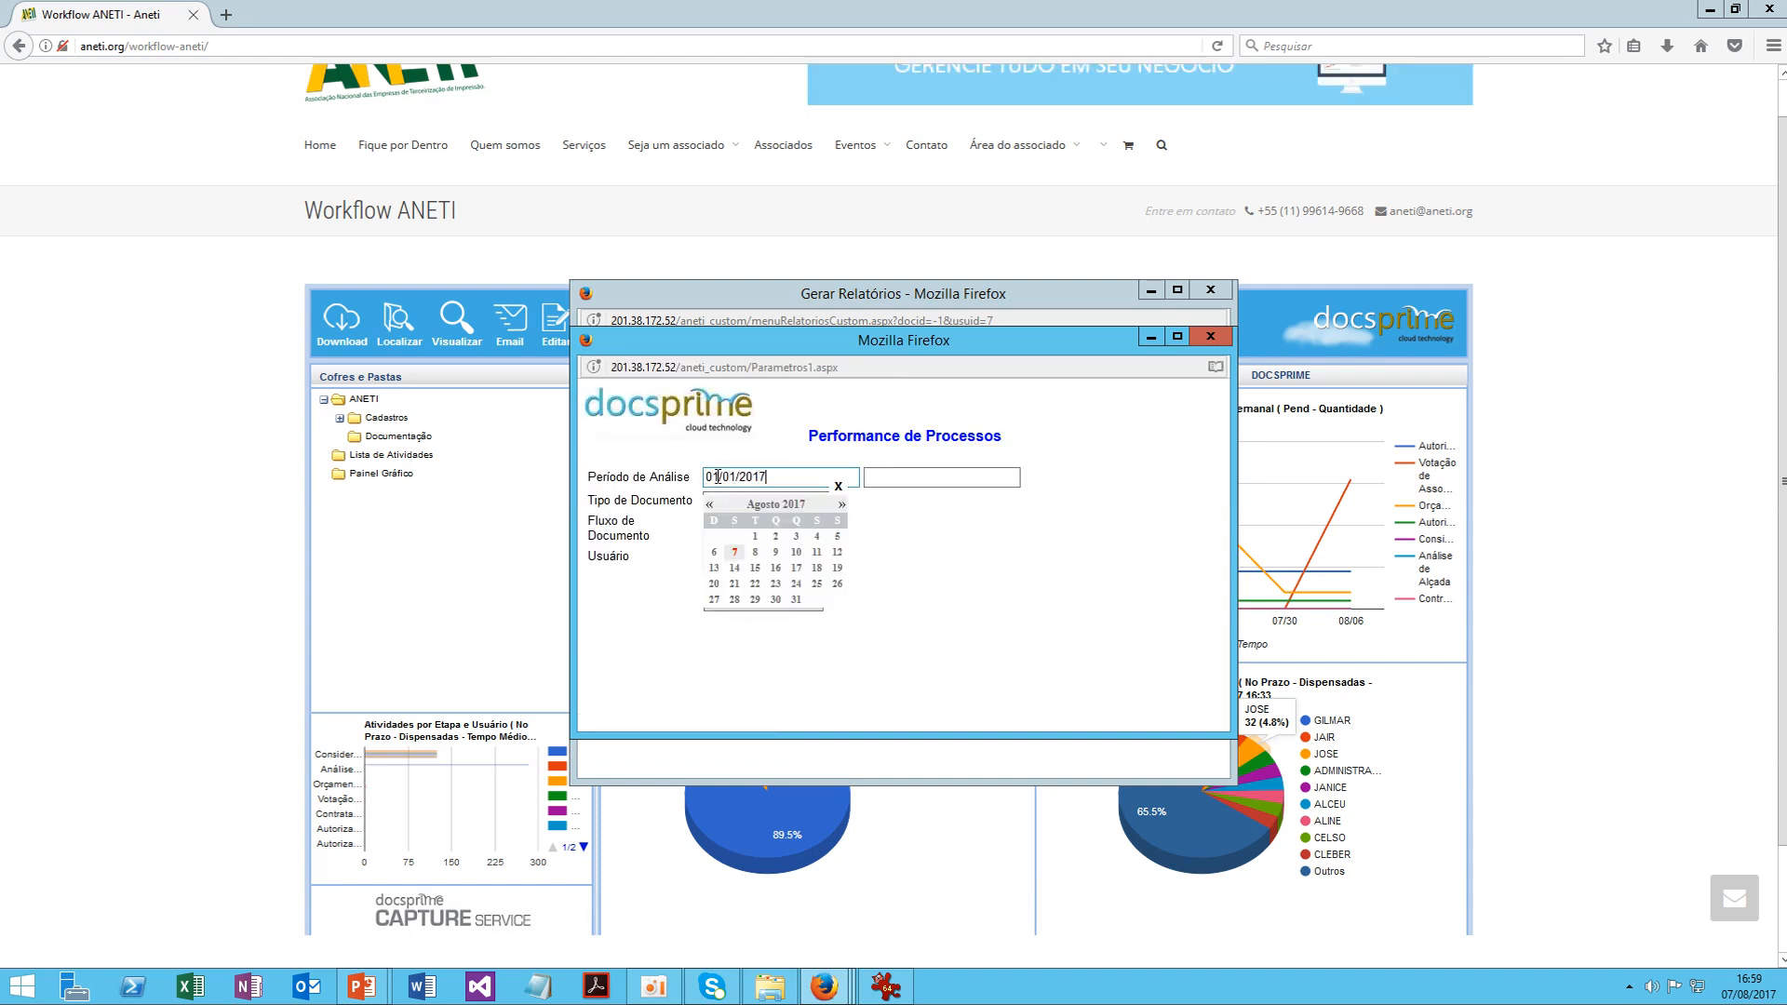
pyautogui.press('Tab')
pyautogui.write('01/07/2017')
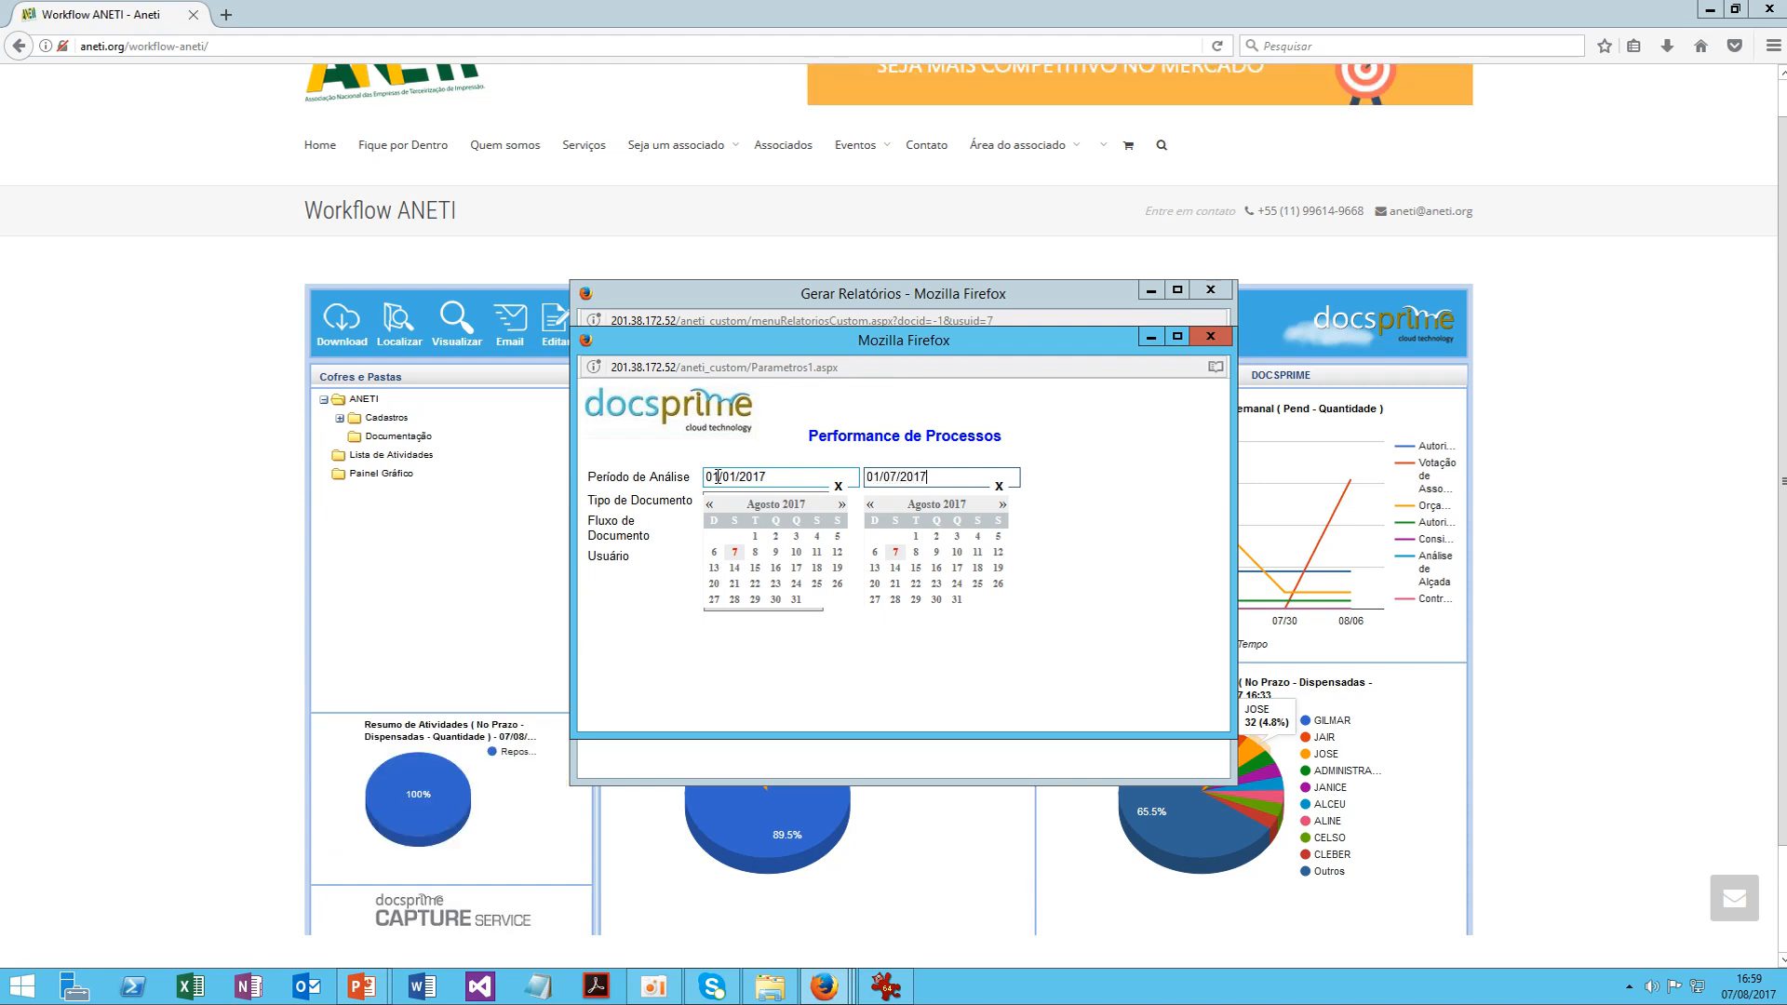
pyautogui.click(838, 485)
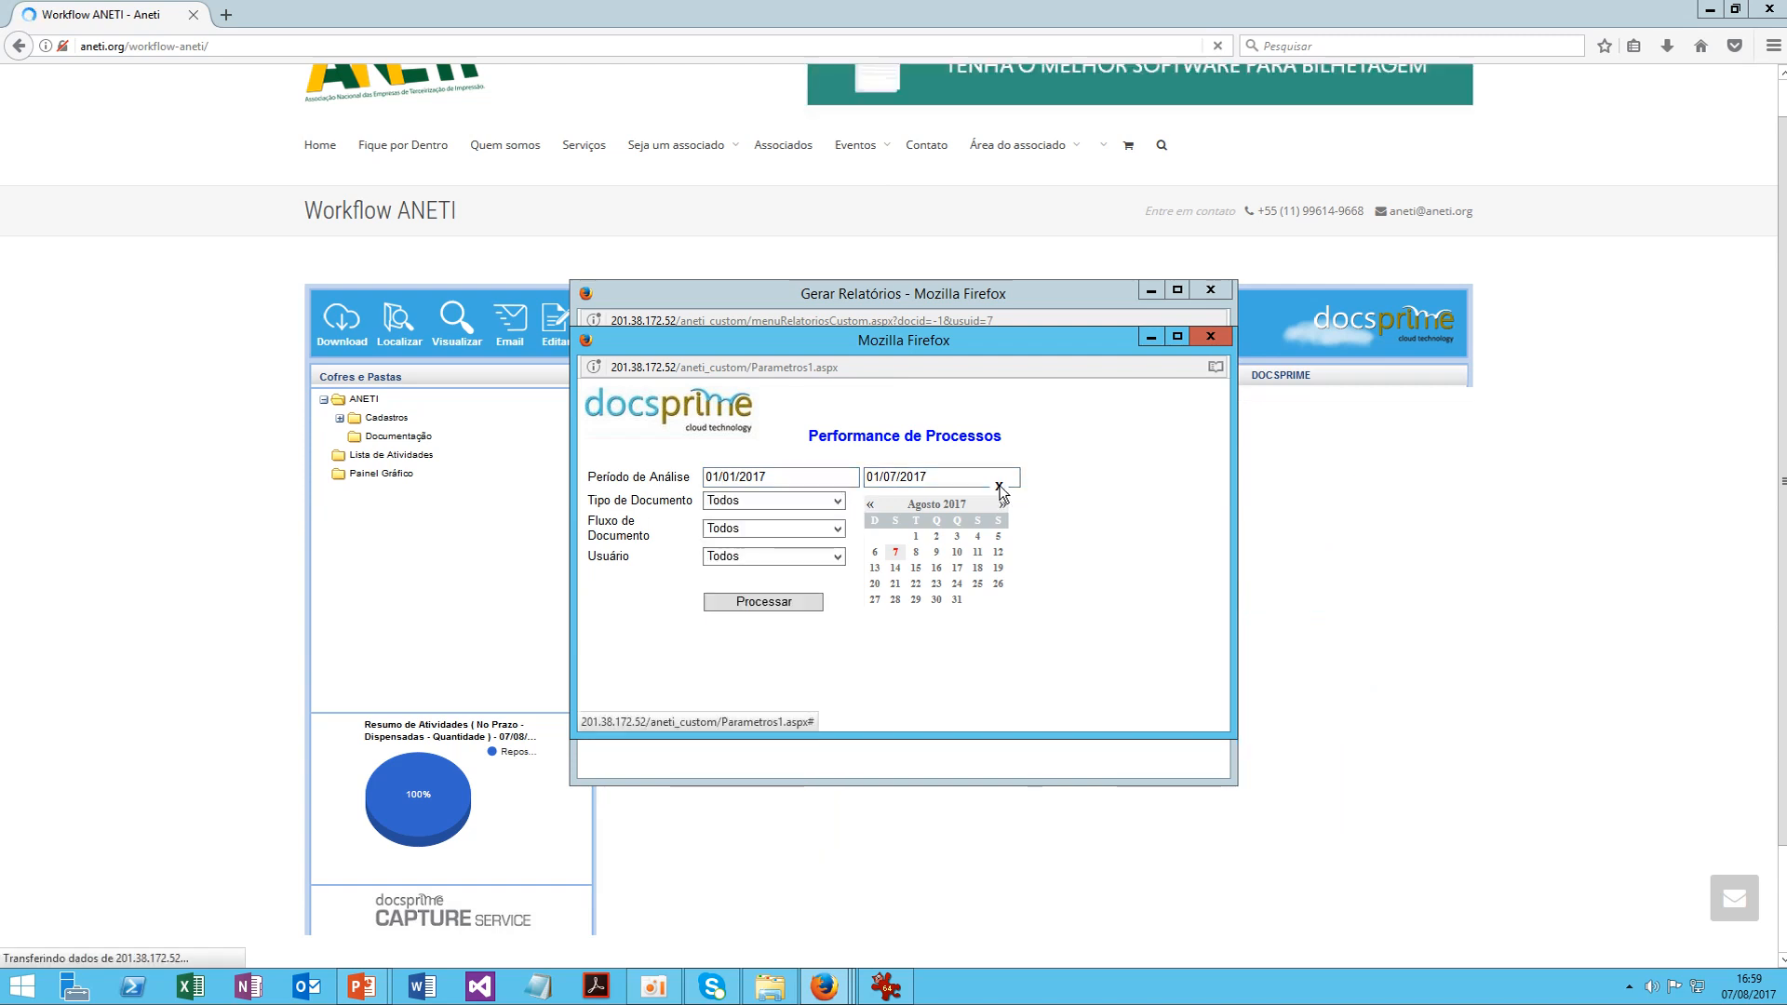
pyautogui.click(999, 486)
# Keep Tipo de Documento, Fluxo de Documento and Usuário at Todos and process the report
pyautogui.click(841, 505)
pyautogui.click(840, 504)
pyautogui.click(837, 502)
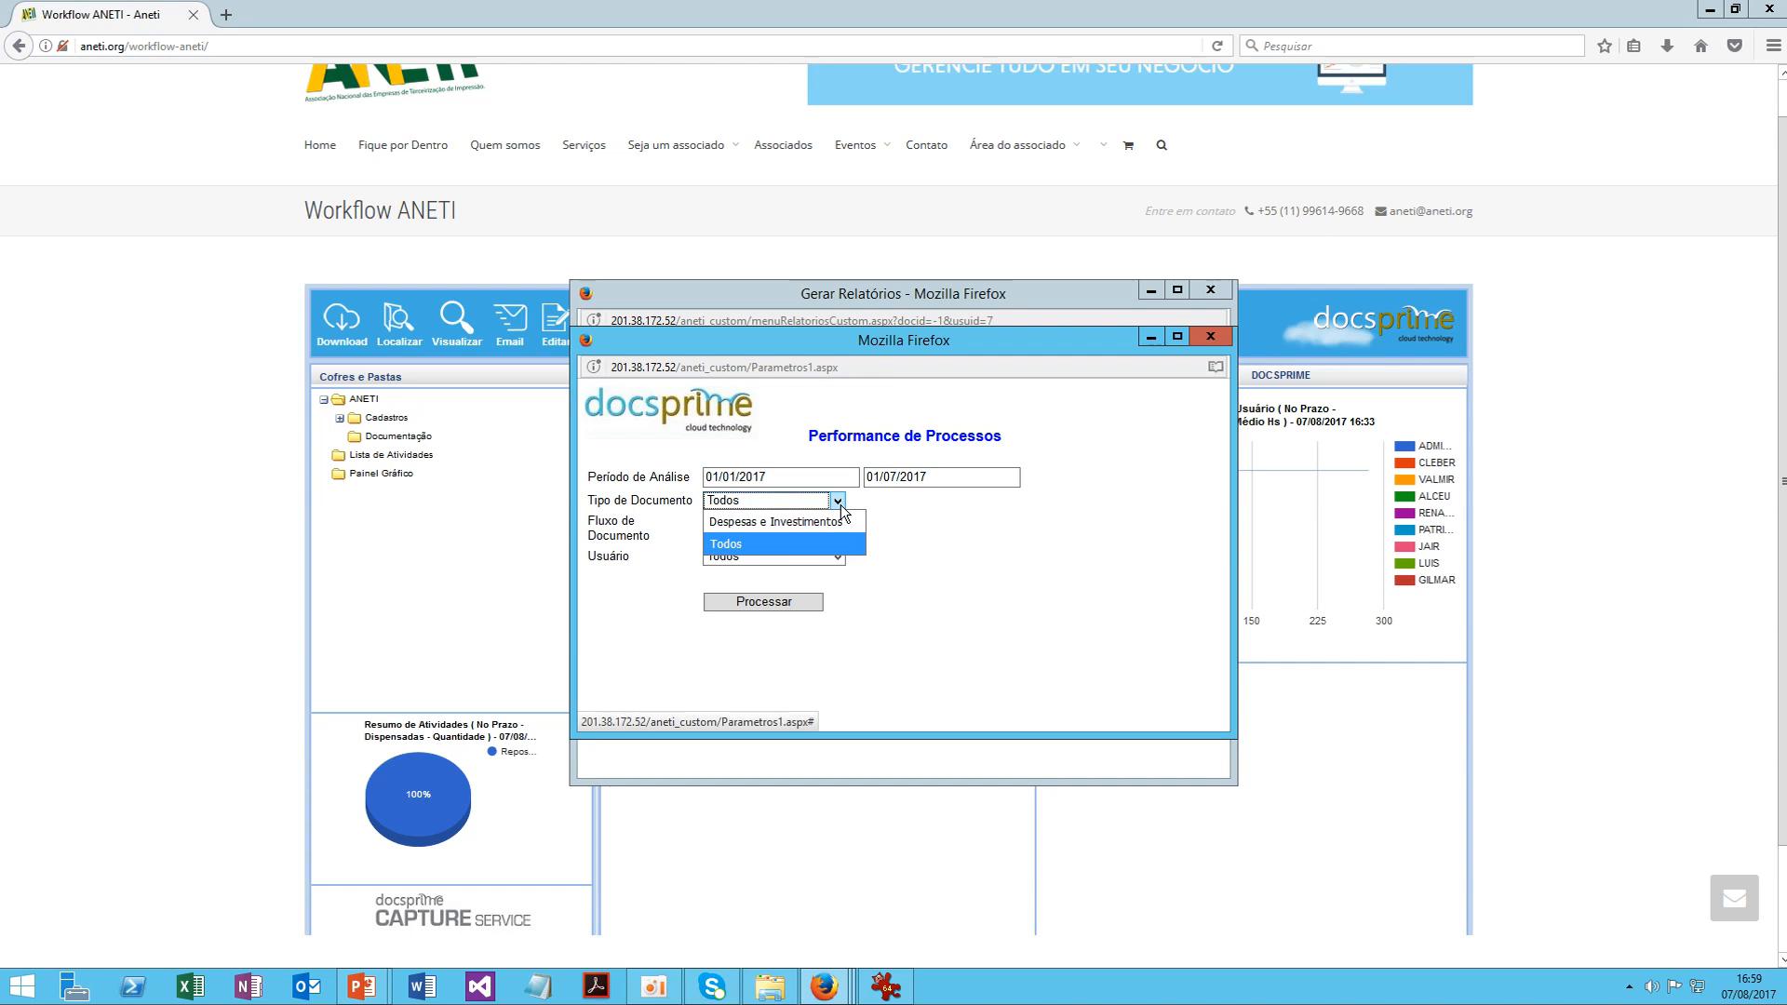
pyautogui.click(944, 529)
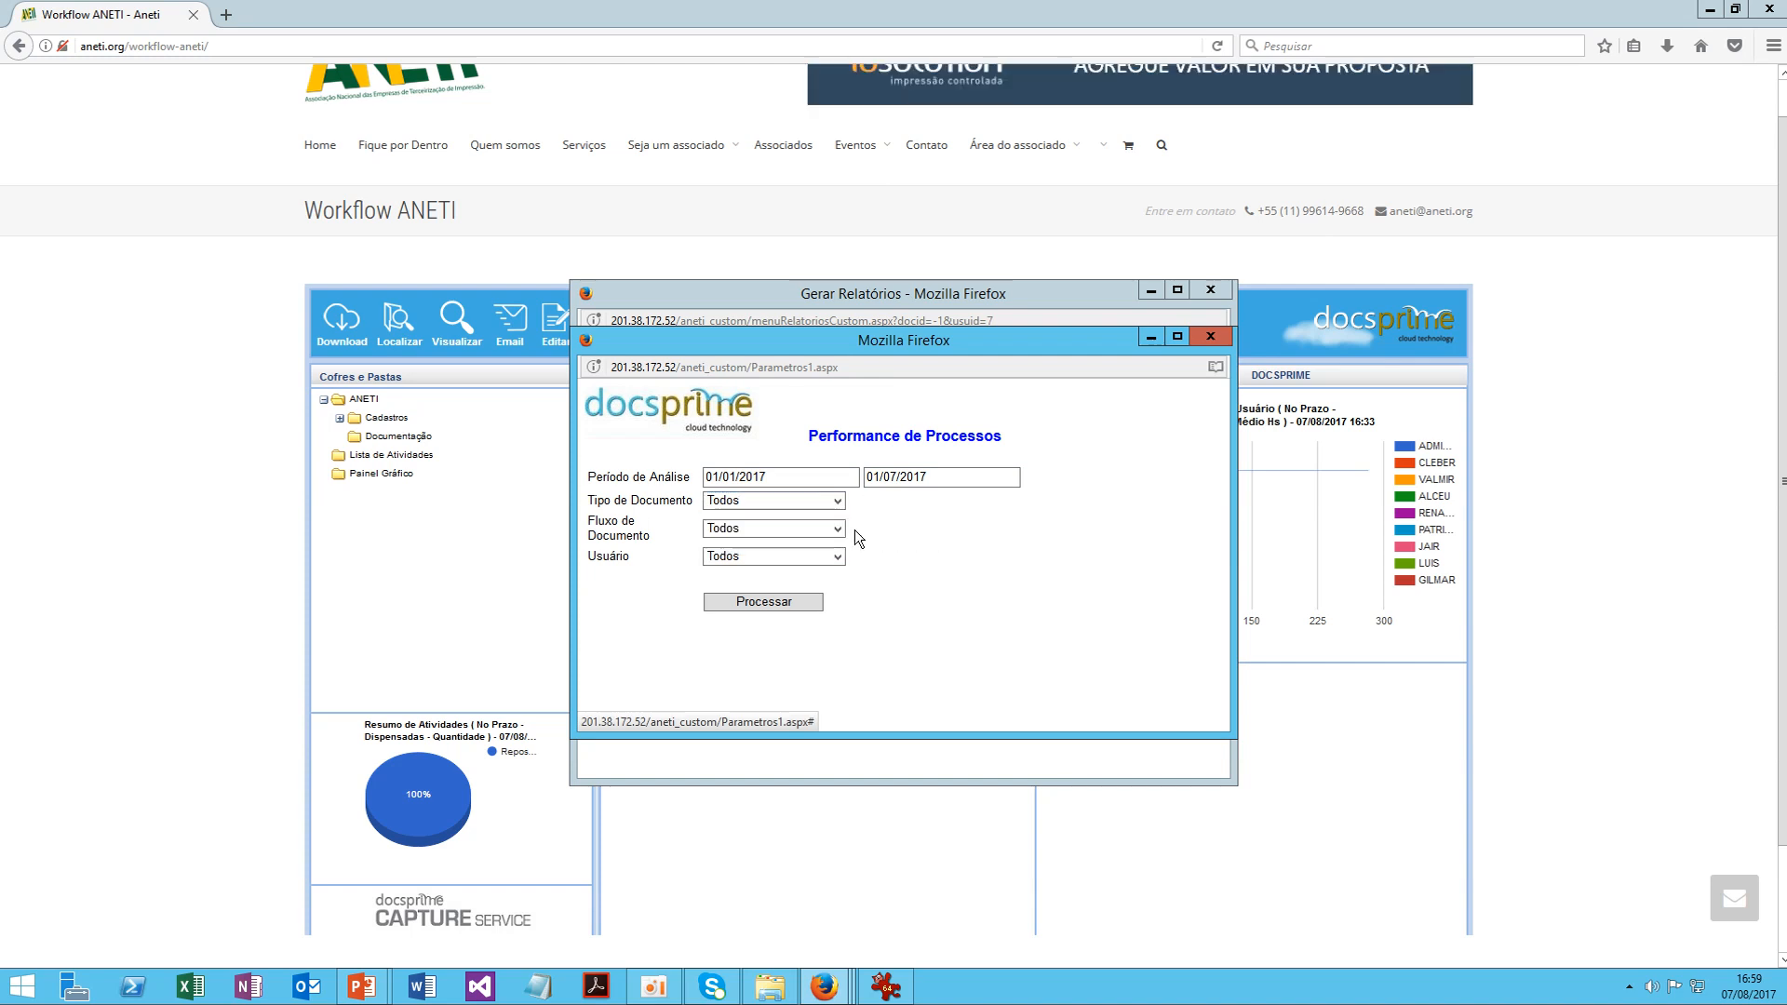
pyautogui.click(837, 529)
pyautogui.click(951, 553)
pyautogui.click(838, 557)
pyautogui.moveTo(877, 503); pyautogui.dragTo(880, 381)
pyautogui.click(998, 591)
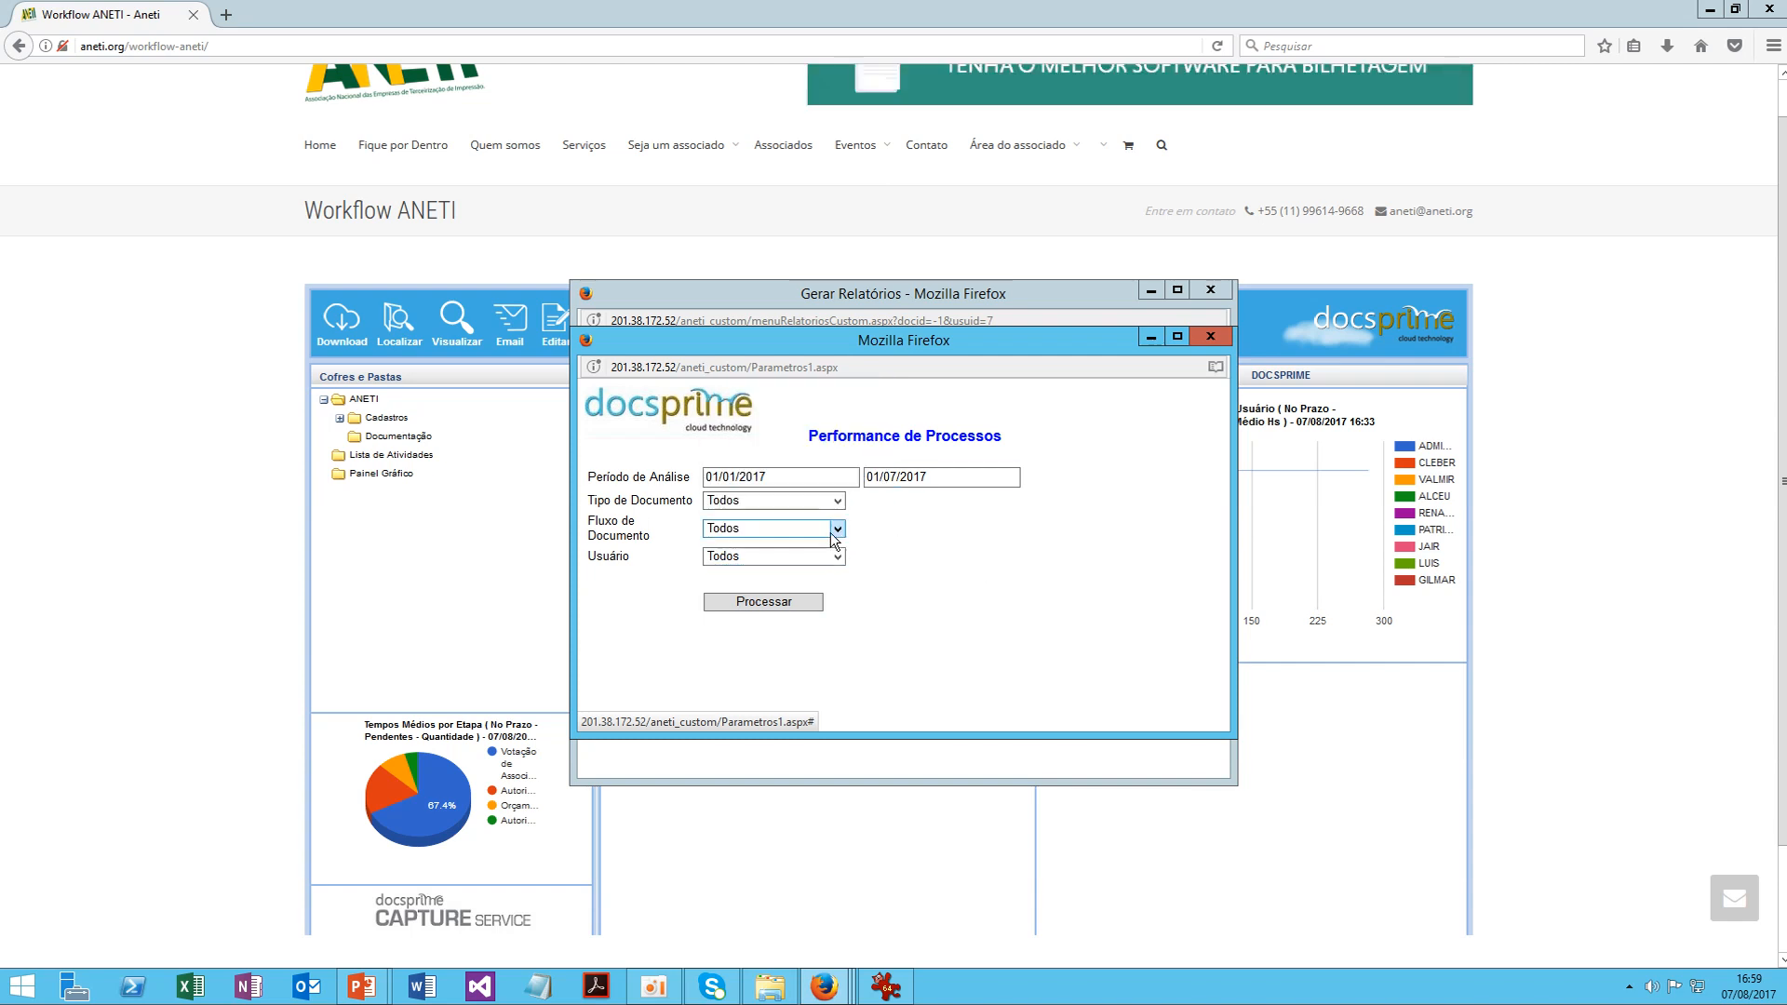
pyautogui.click(765, 601)
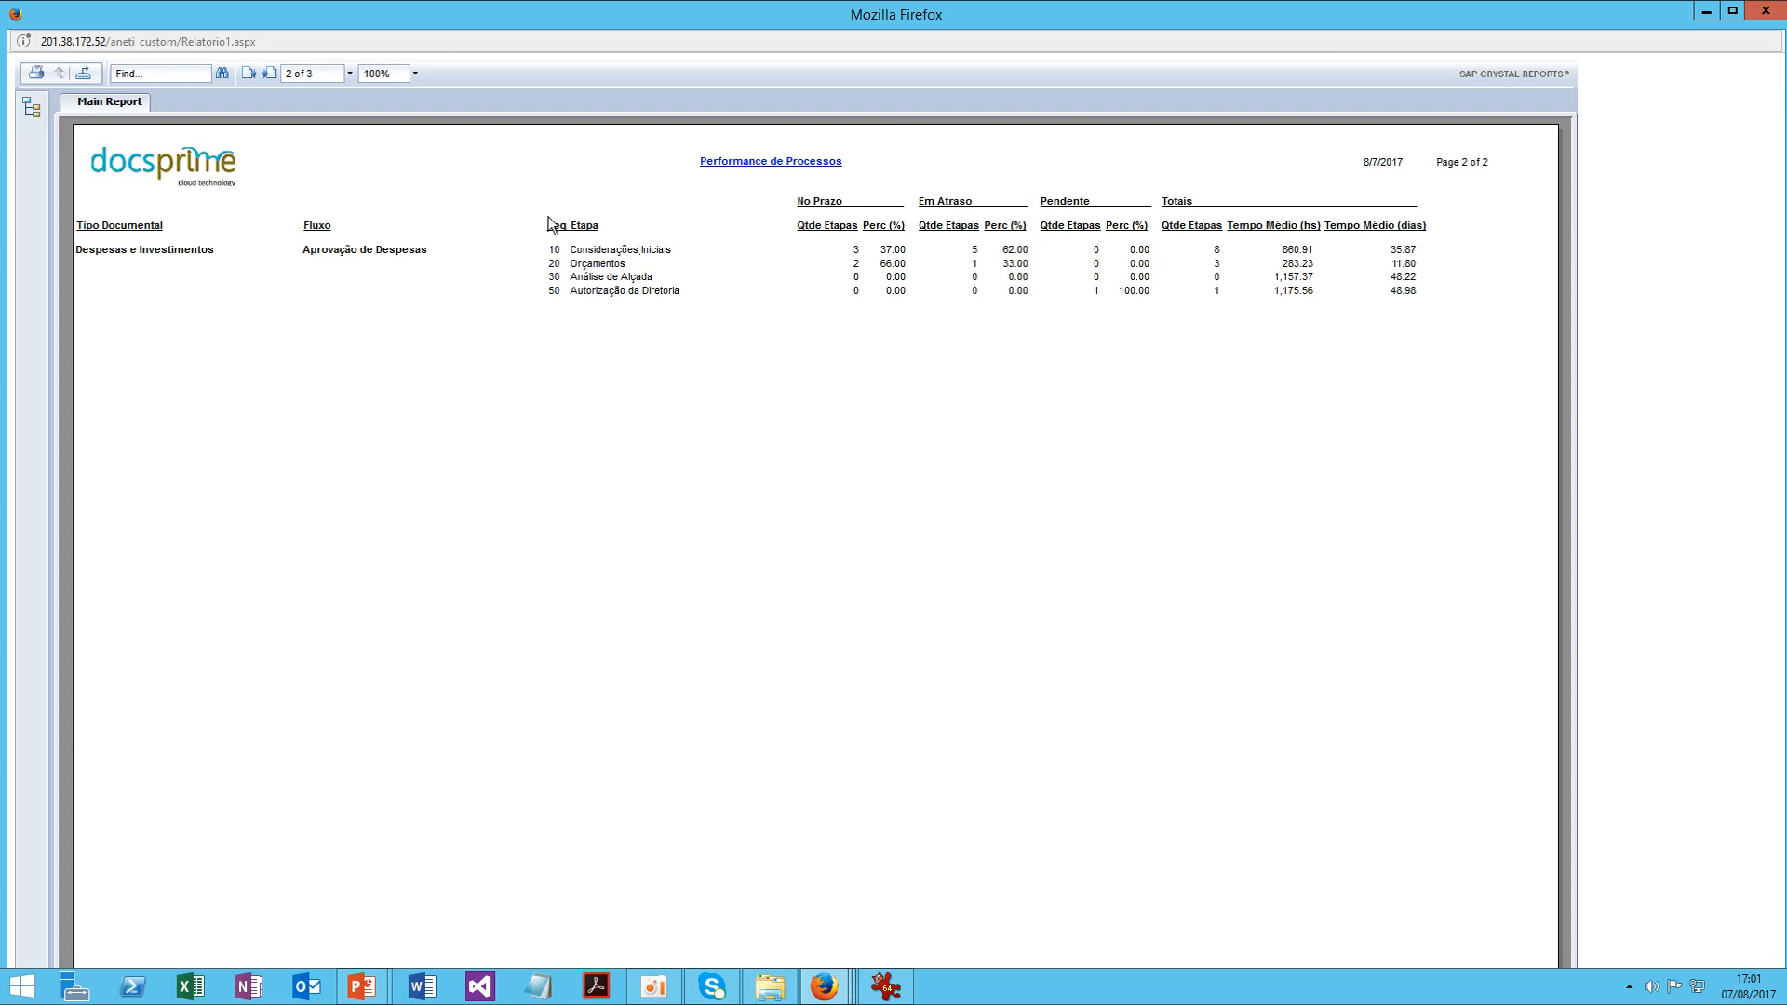
# Export all pages of the report as a Microsoft Excel 97-2003 worksheet and view it in Excel before returning to the portal in Firefox
pyautogui.click(86, 72)
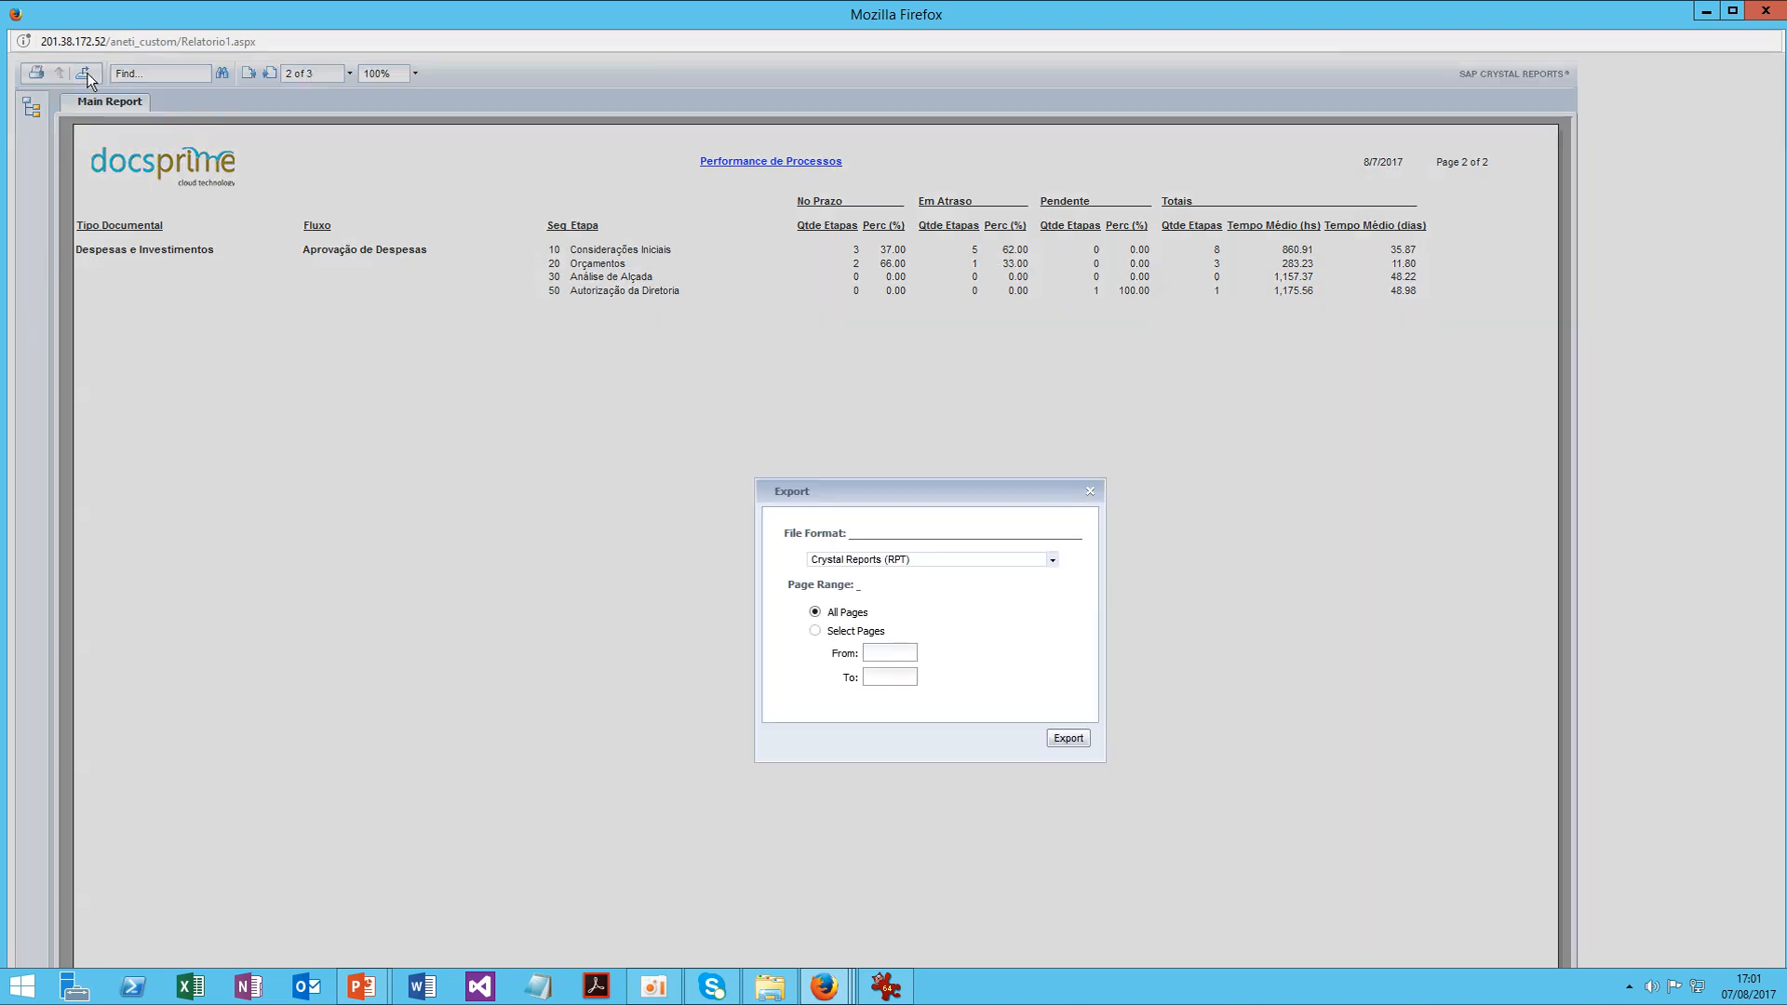
pyautogui.click(867, 561)
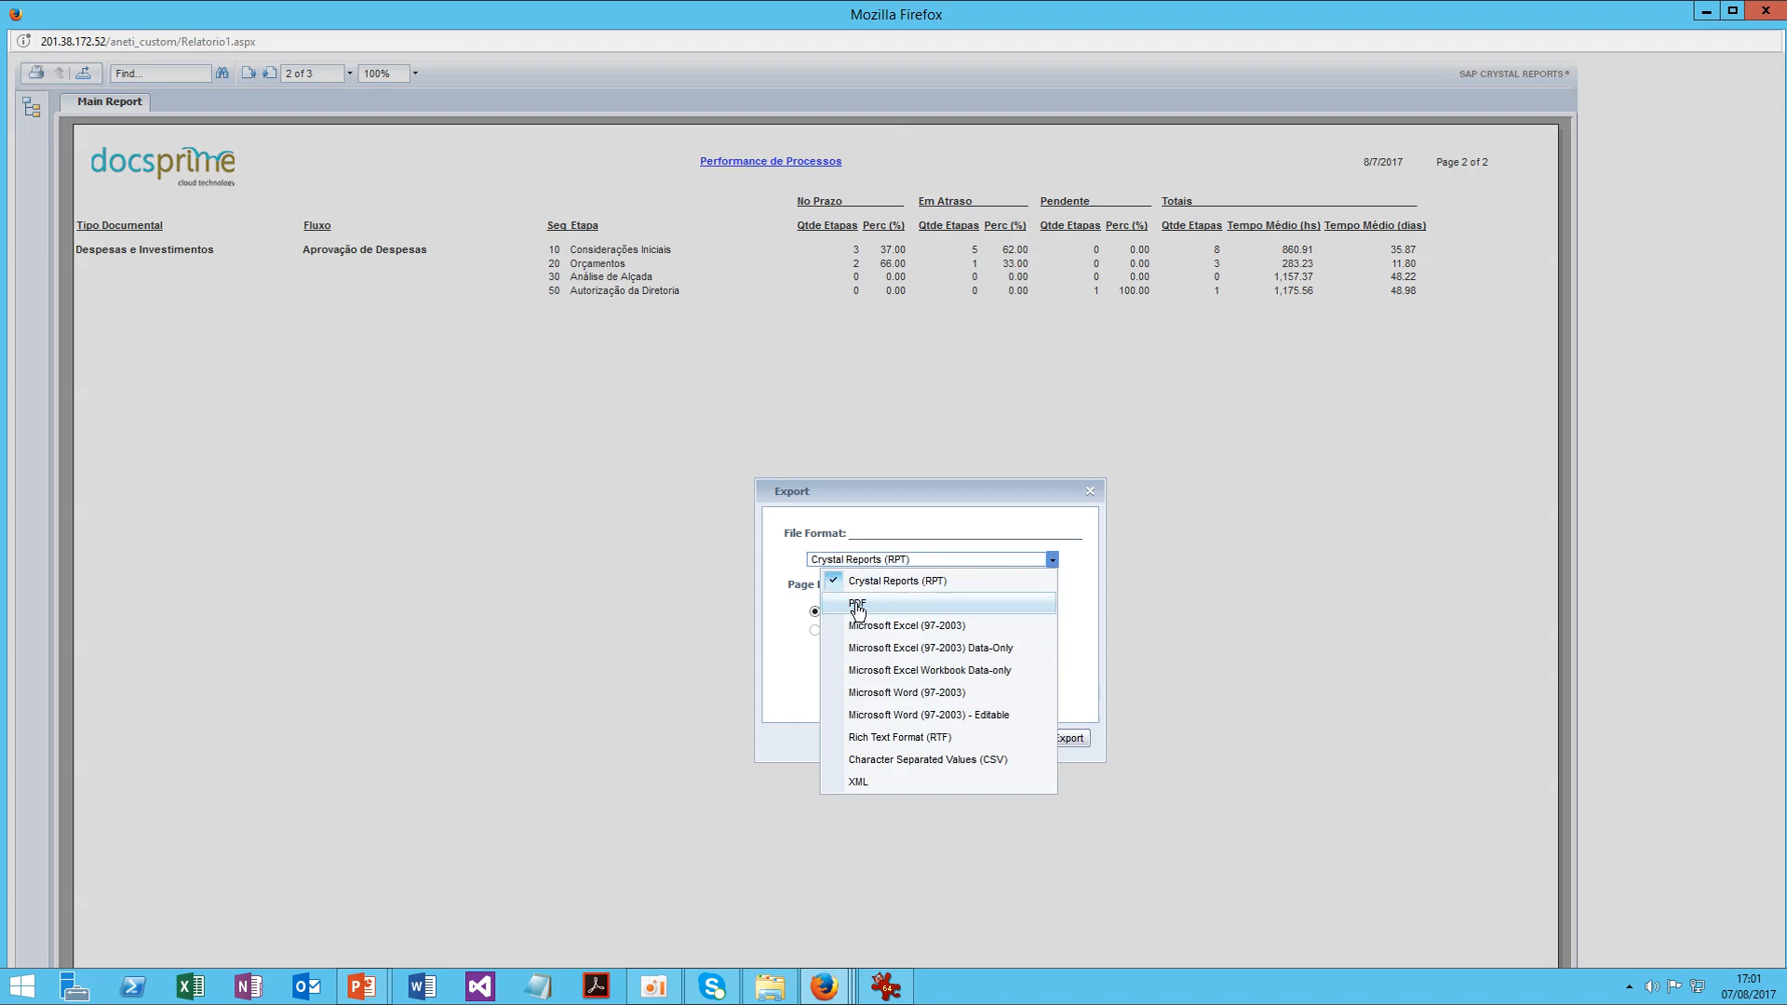
pyautogui.click(924, 696)
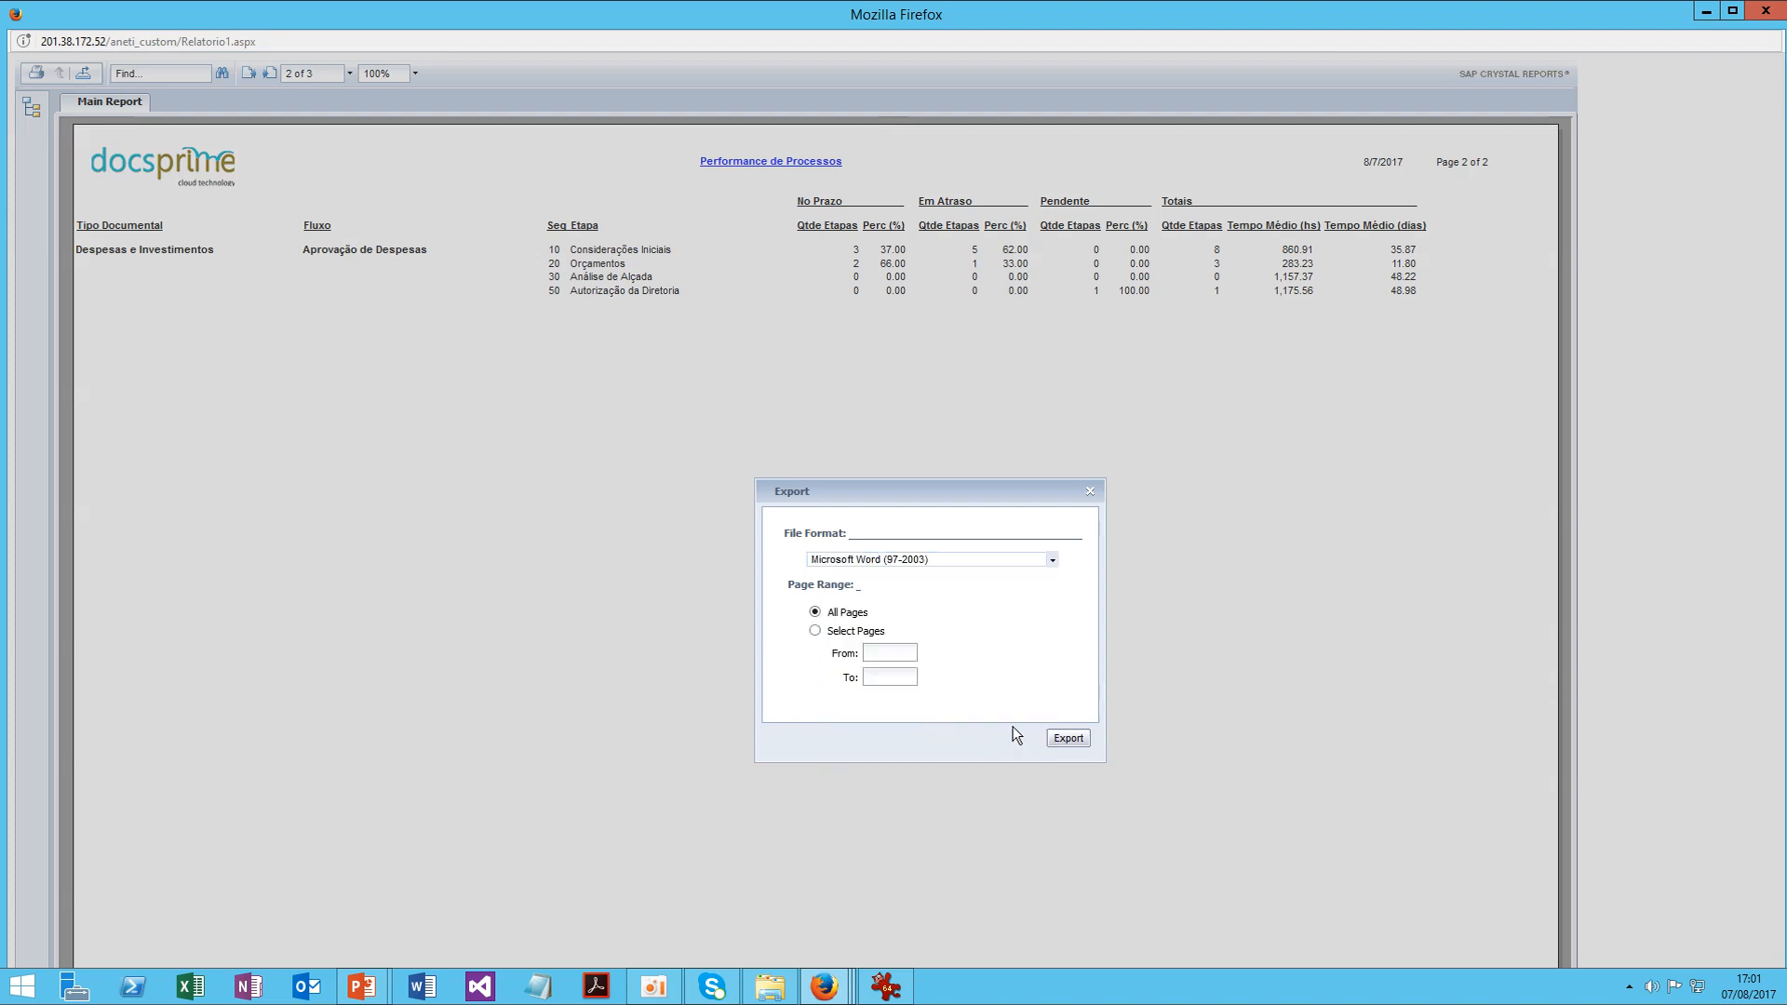
pyautogui.click(1071, 741)
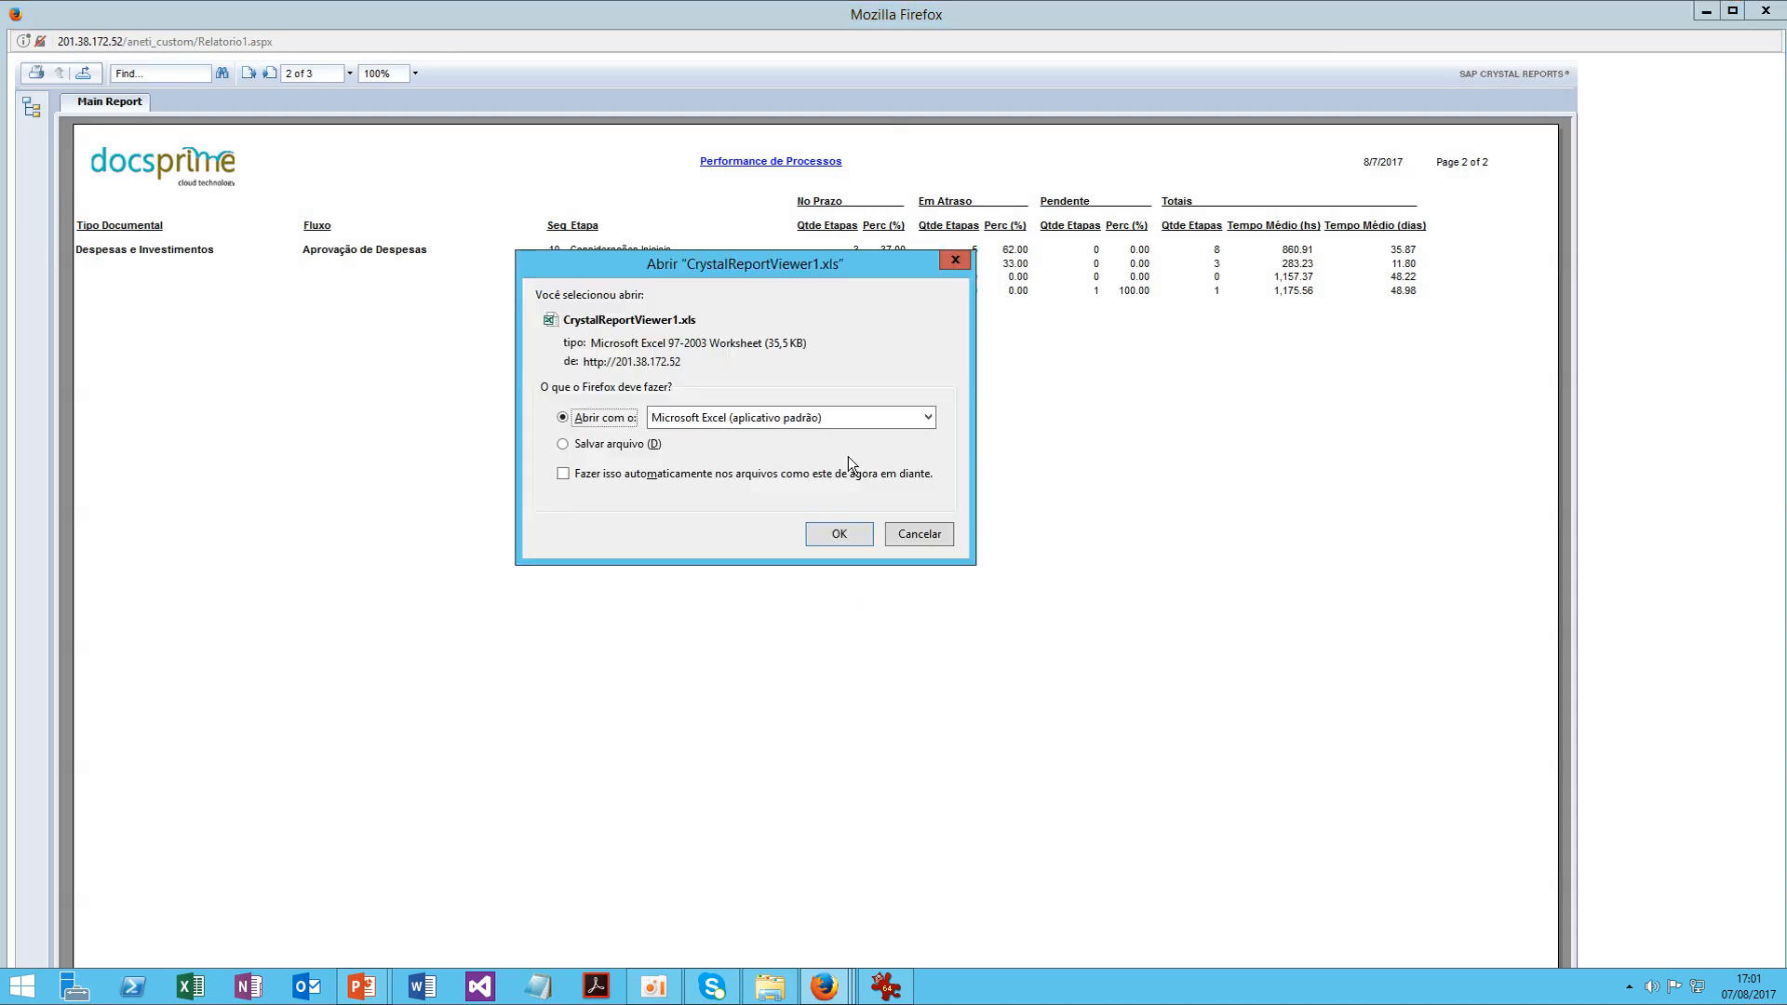
pyautogui.click(865, 534)
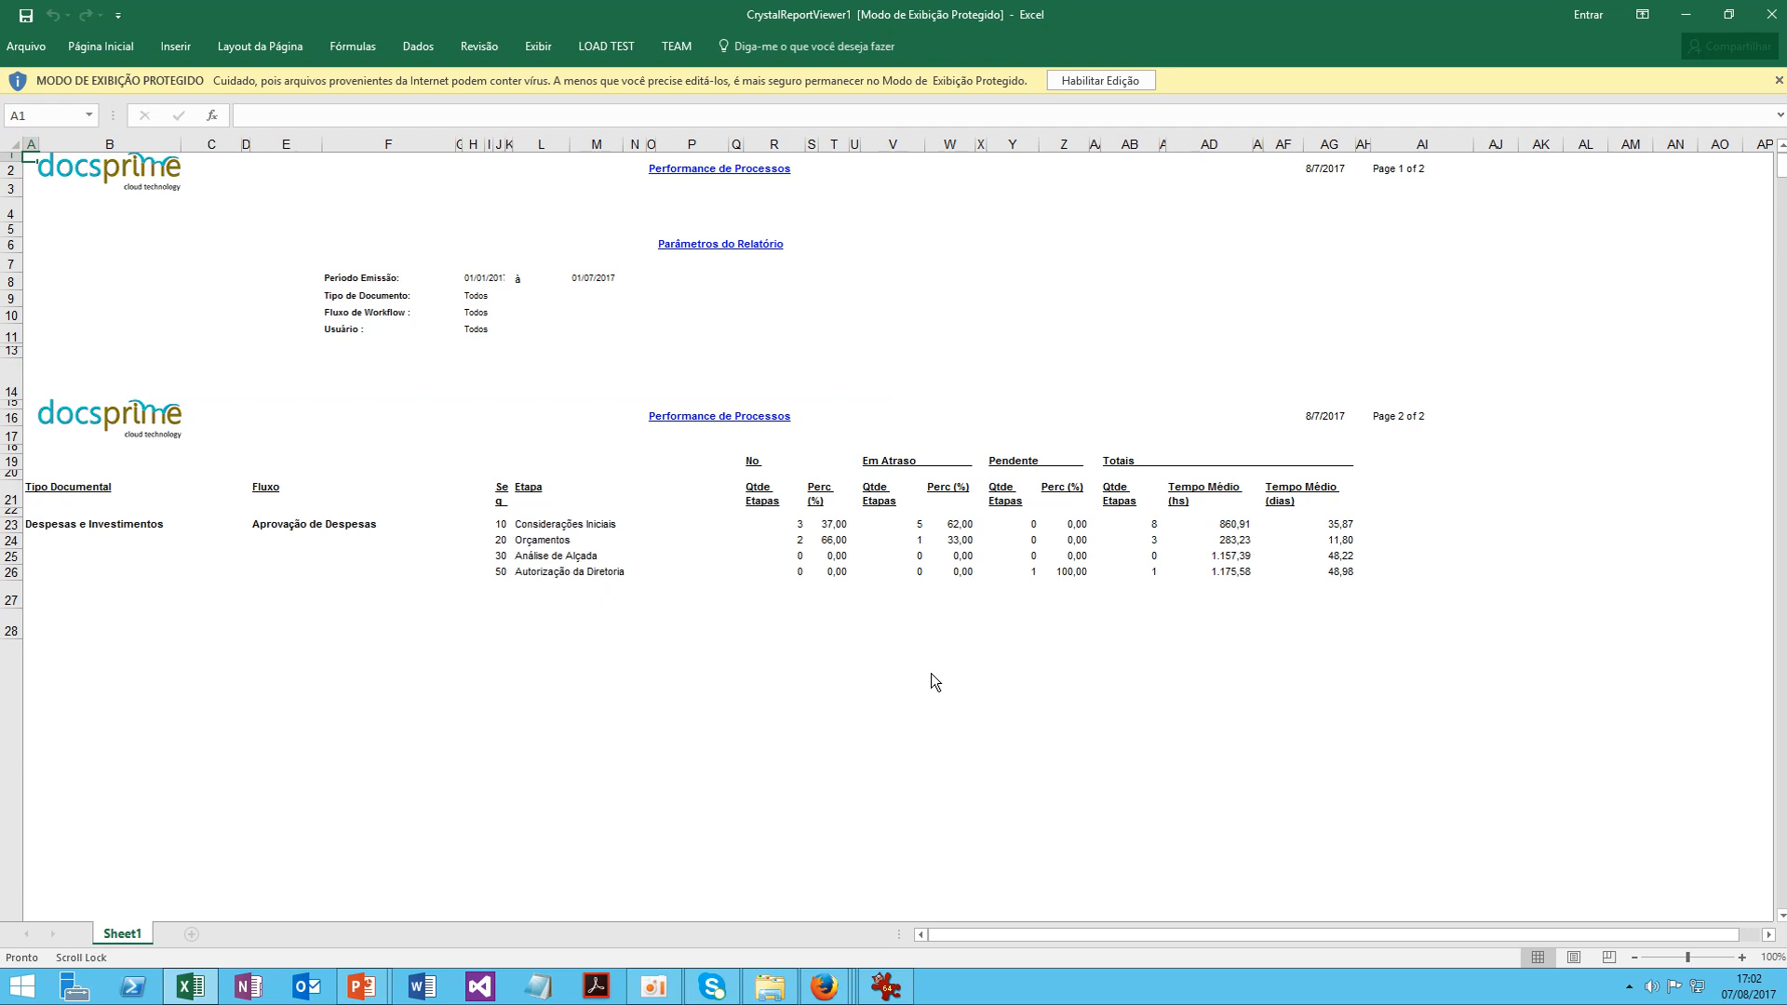
pyautogui.hotkey('alt', 'Tab')
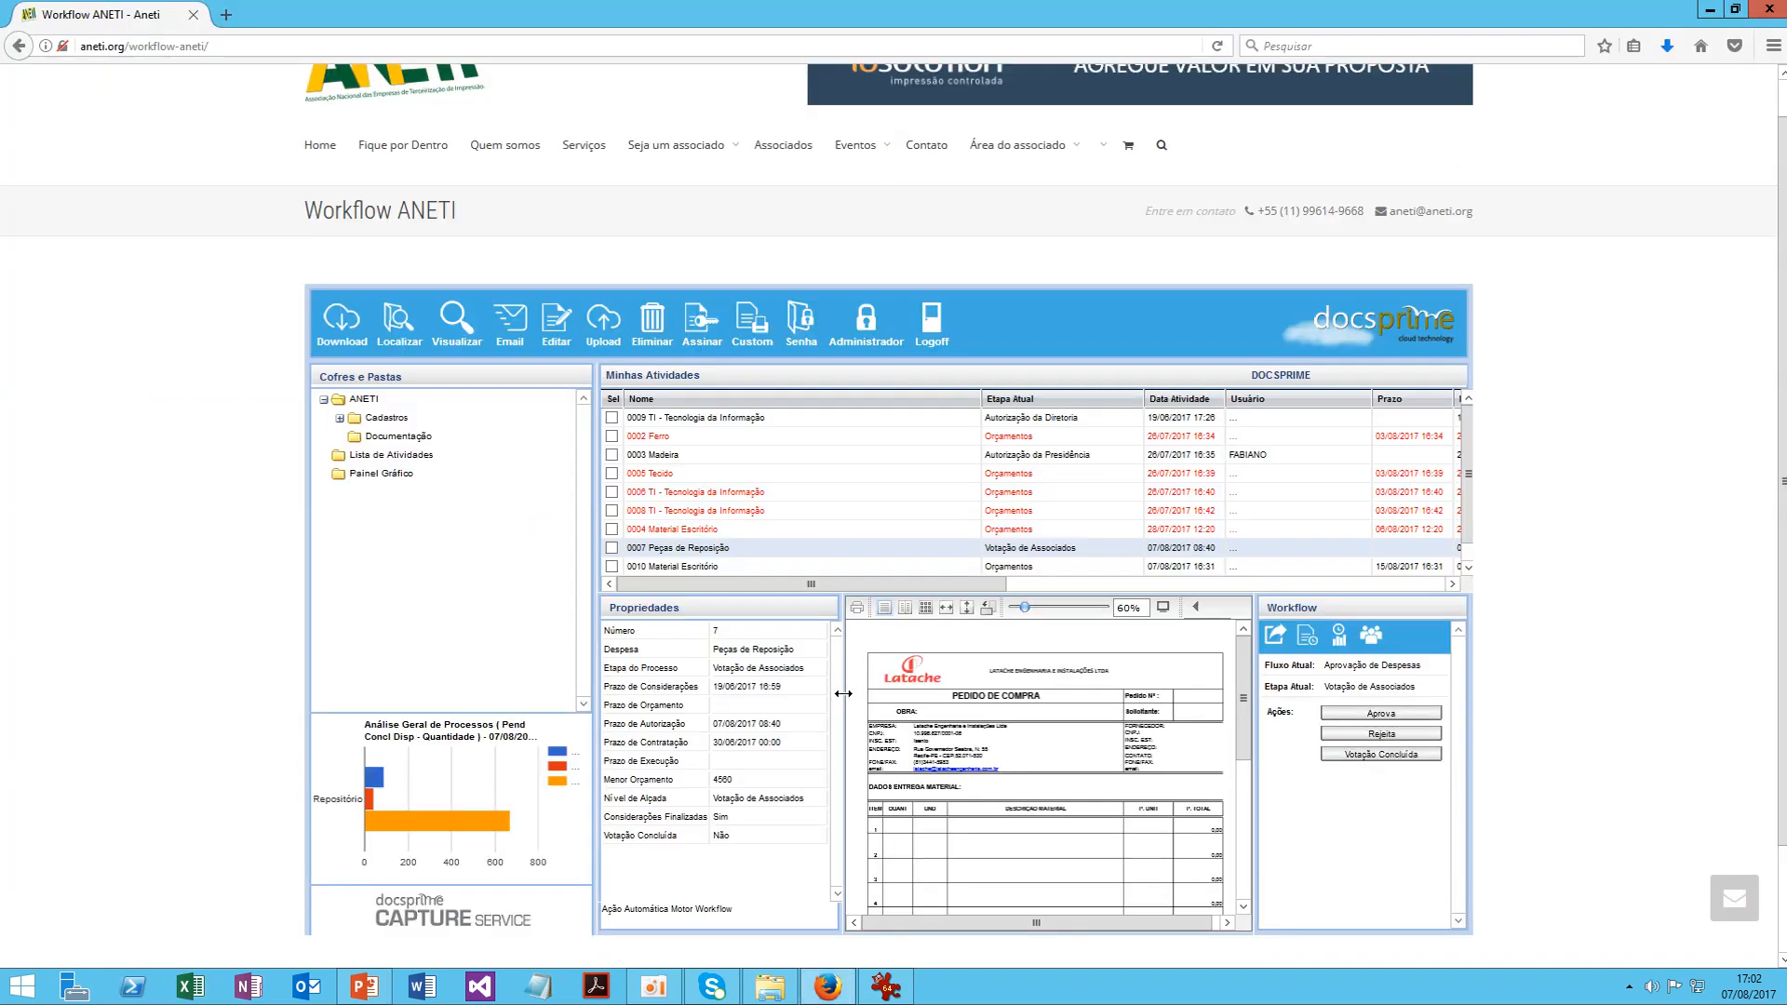